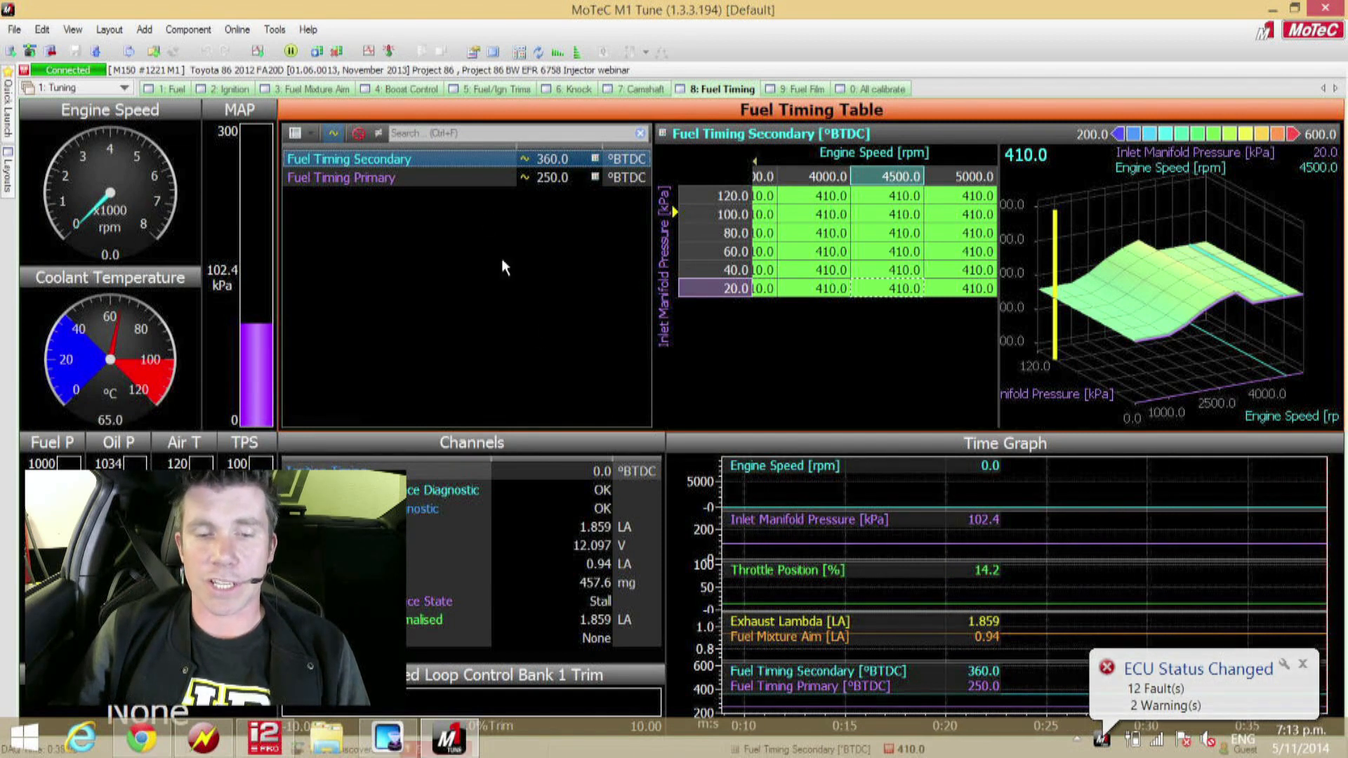
Step: Display the Fuel Timing Primary table and select its 500 rpm, 60 kPa cell
left_click(490, 187)
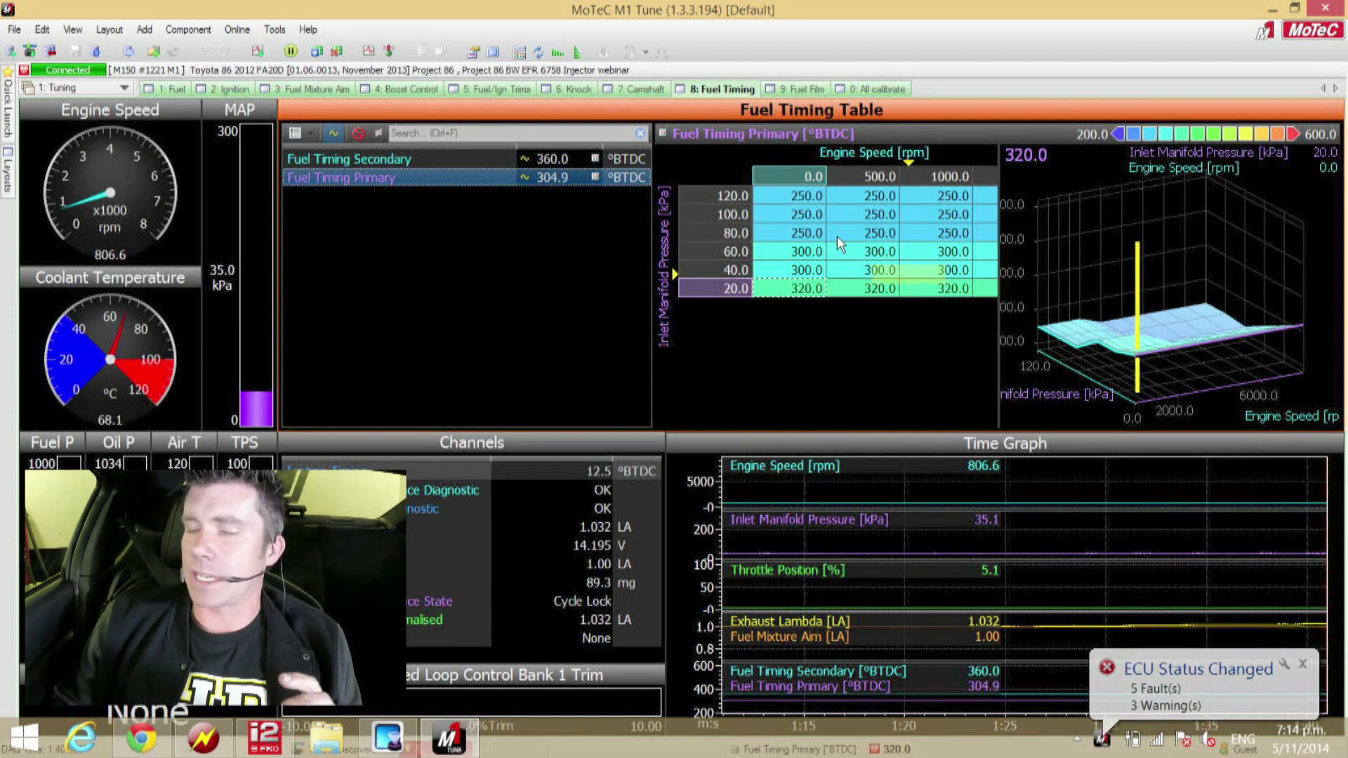
left_click(855, 251)
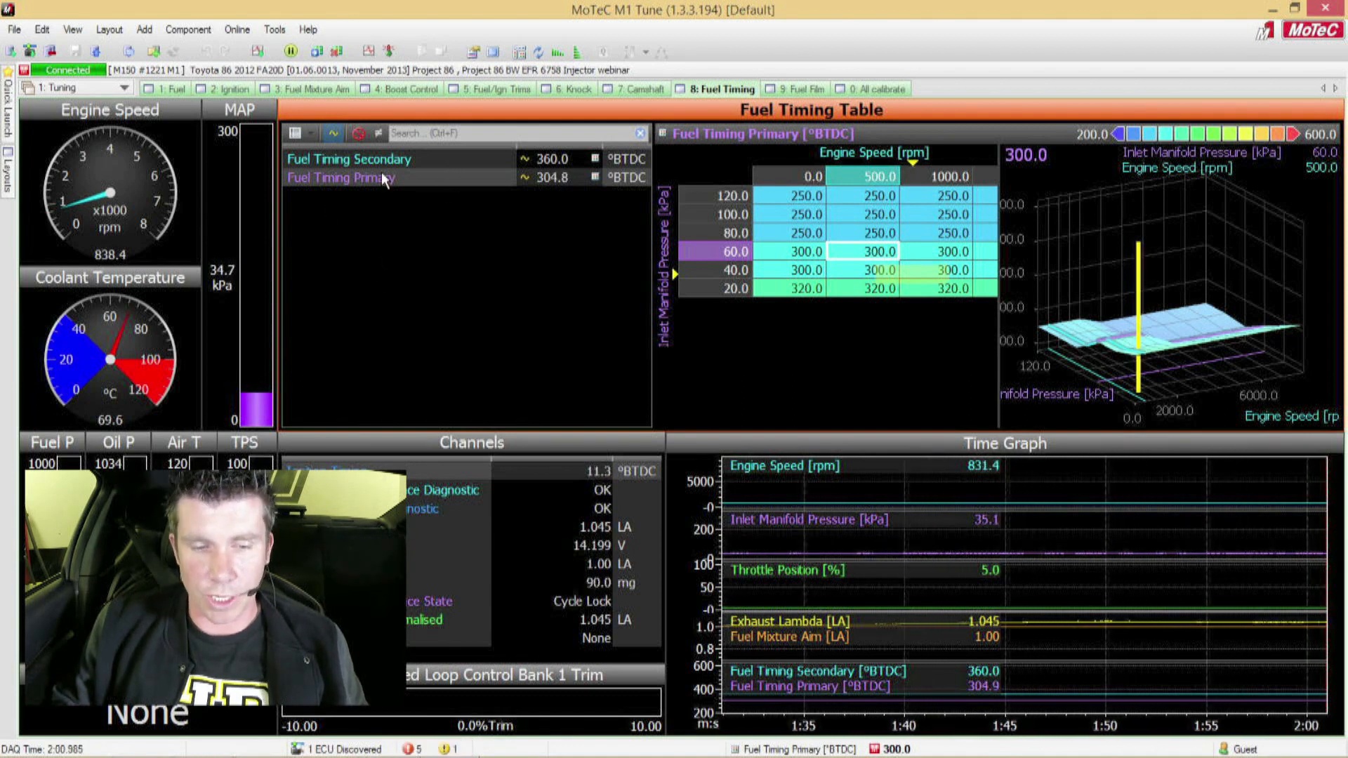
Step: Display the Fuel Injector Secondary Contribution Main table enlarged, with only the table grid showing
left_click(177, 89)
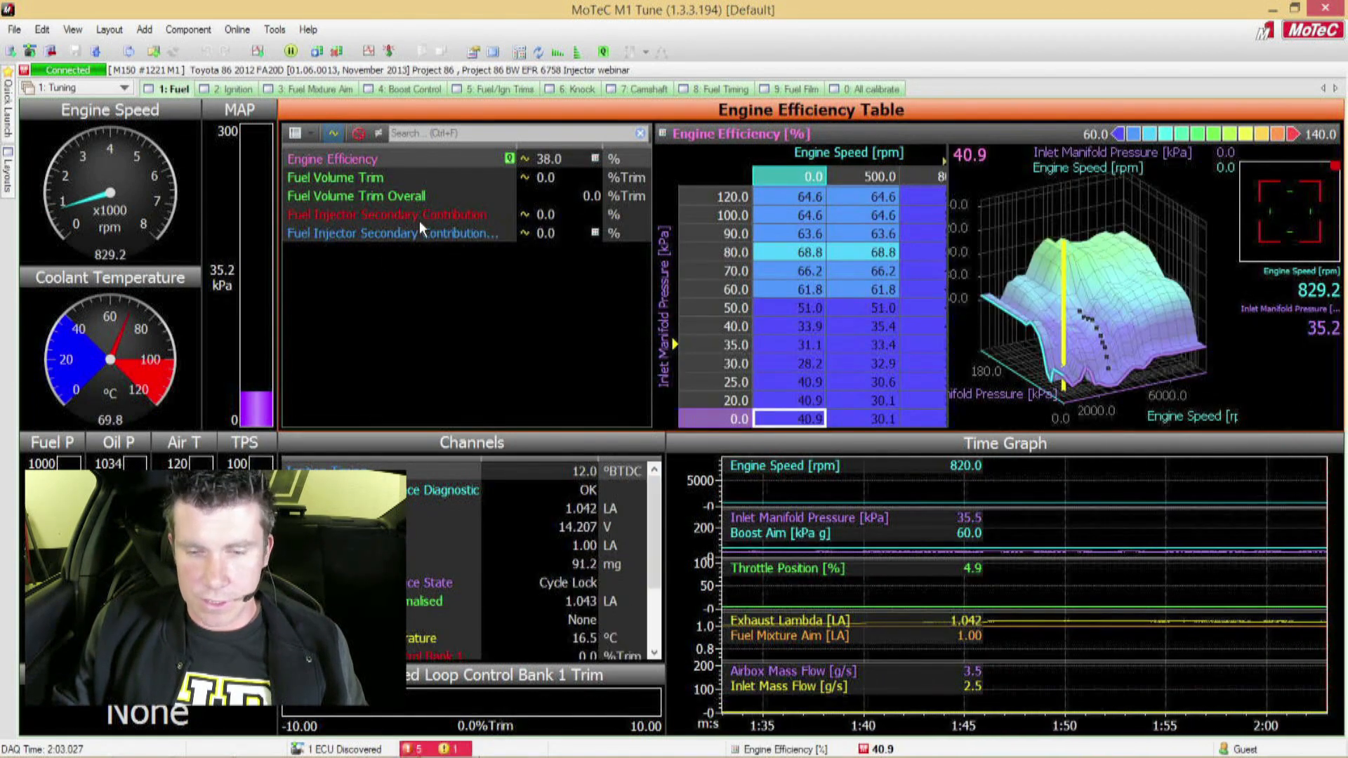
left_click(557, 234)
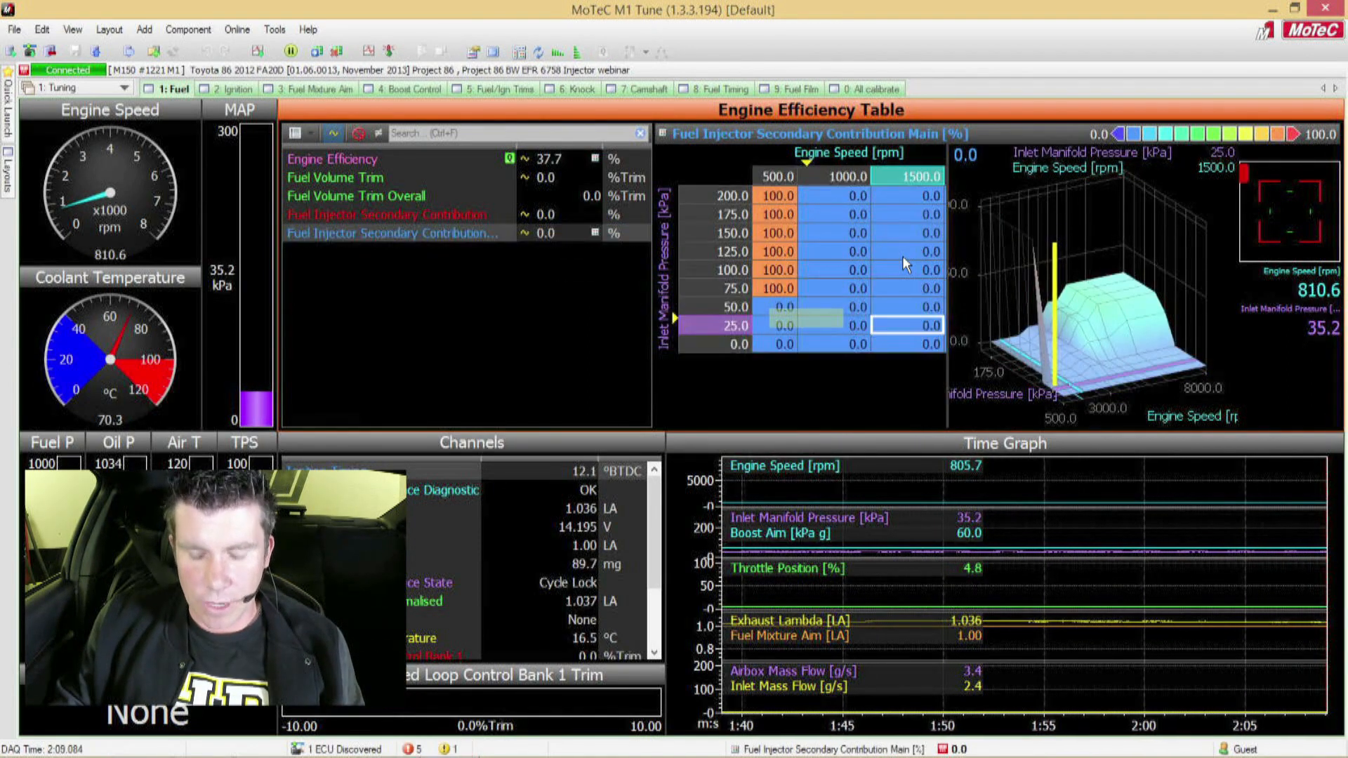
key("F11")
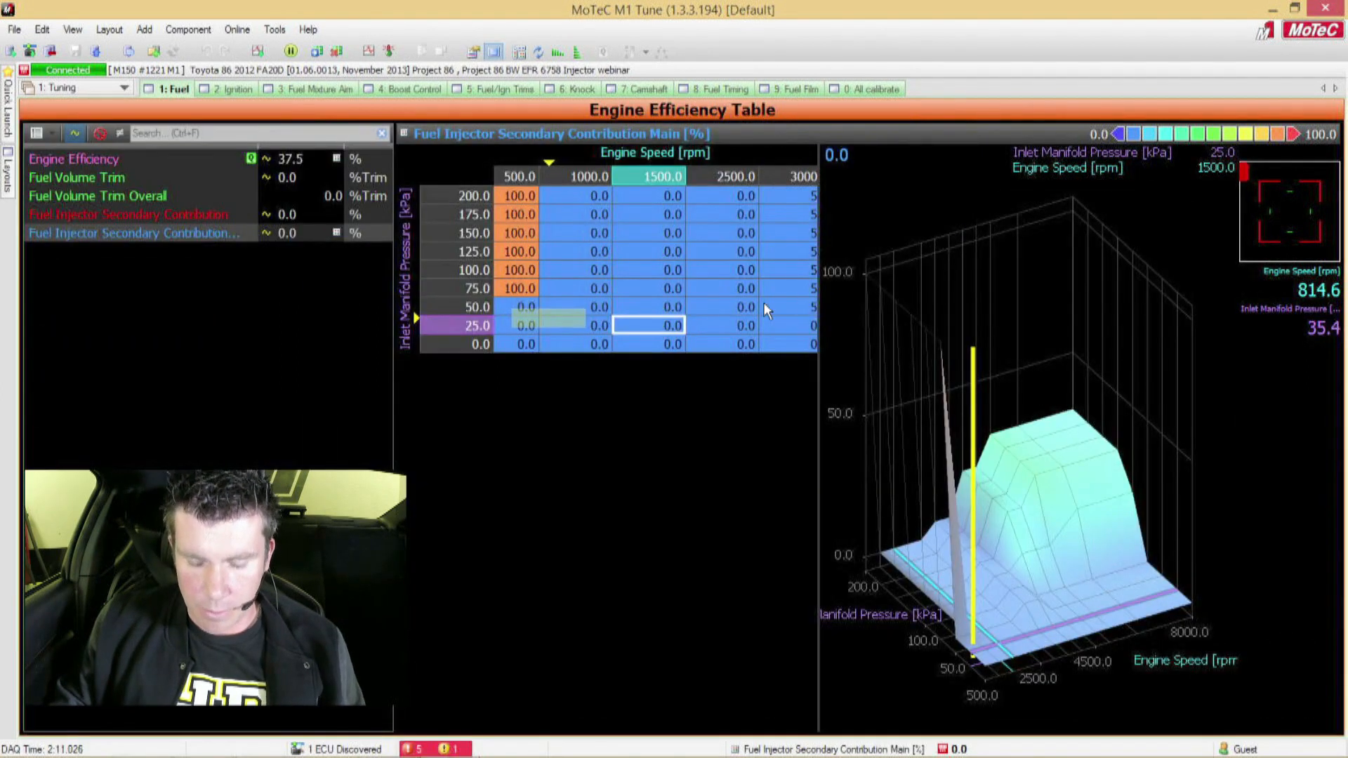
key("g")
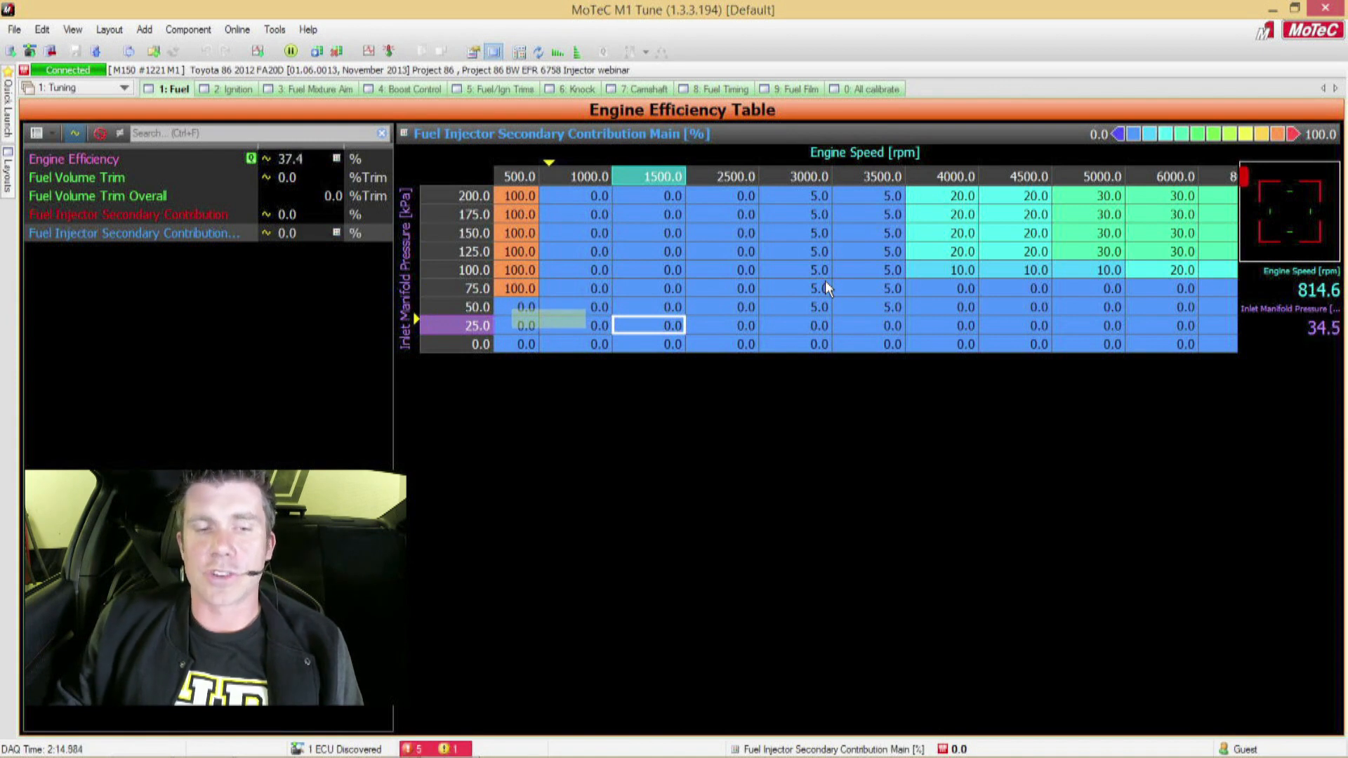
Step: Set the 3000 rpm column of the secondary injector contribution table to 0 from 25 to 200 kPa
left_click(808, 311)
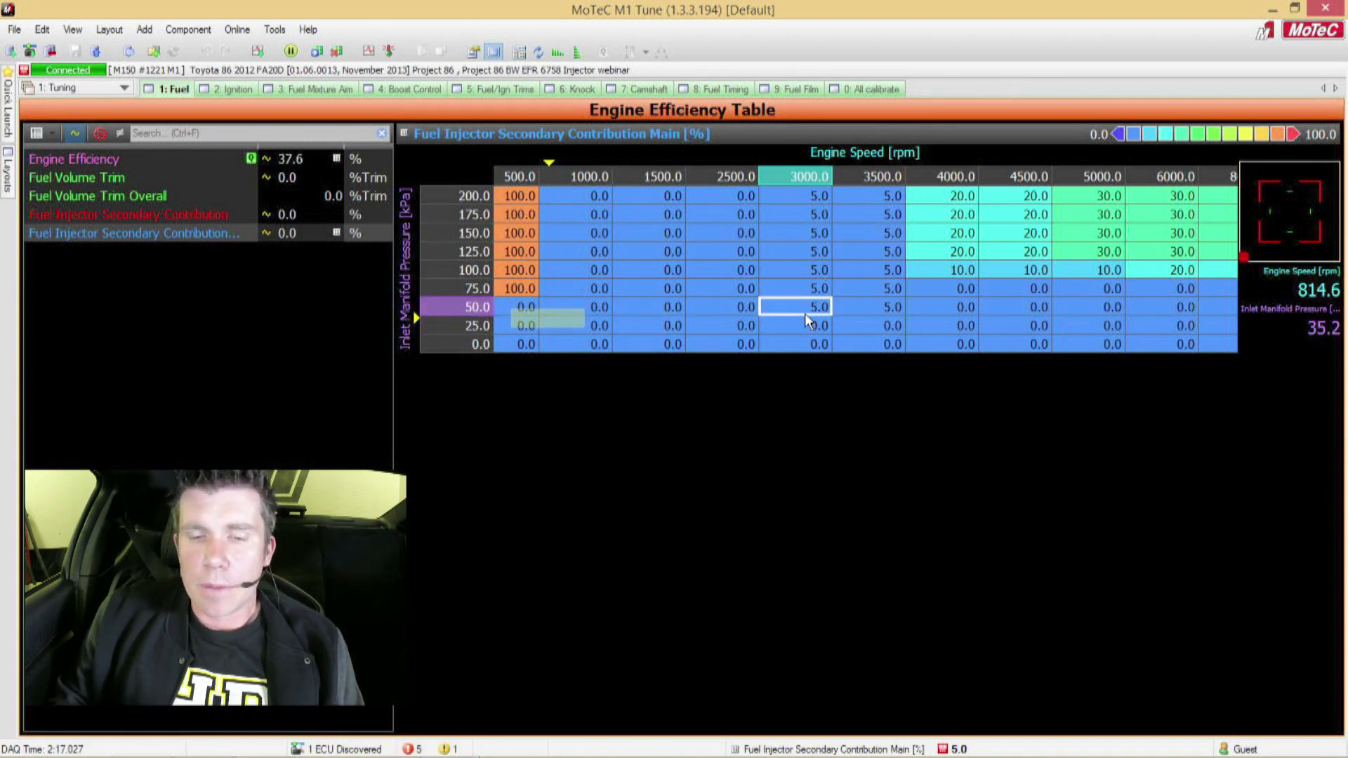
key("Left")
key("Right")
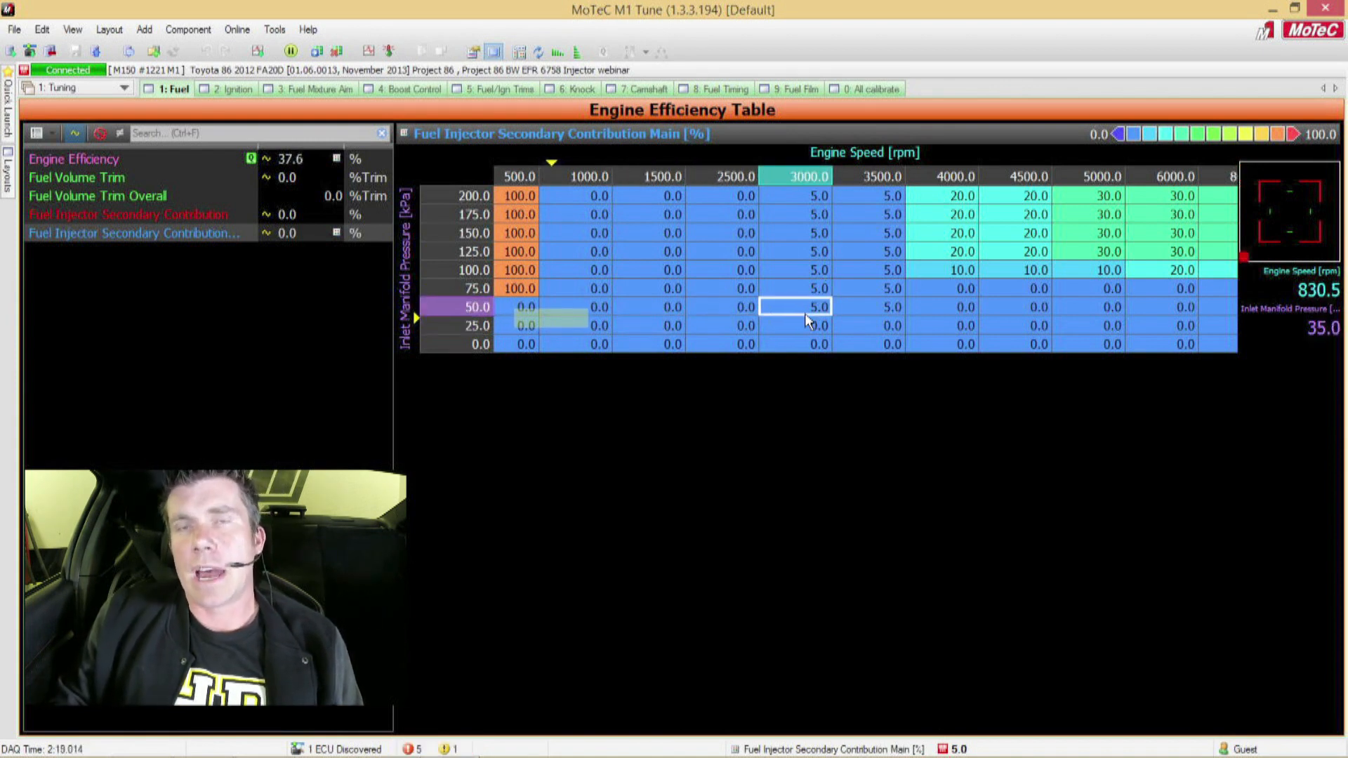
key("Down")
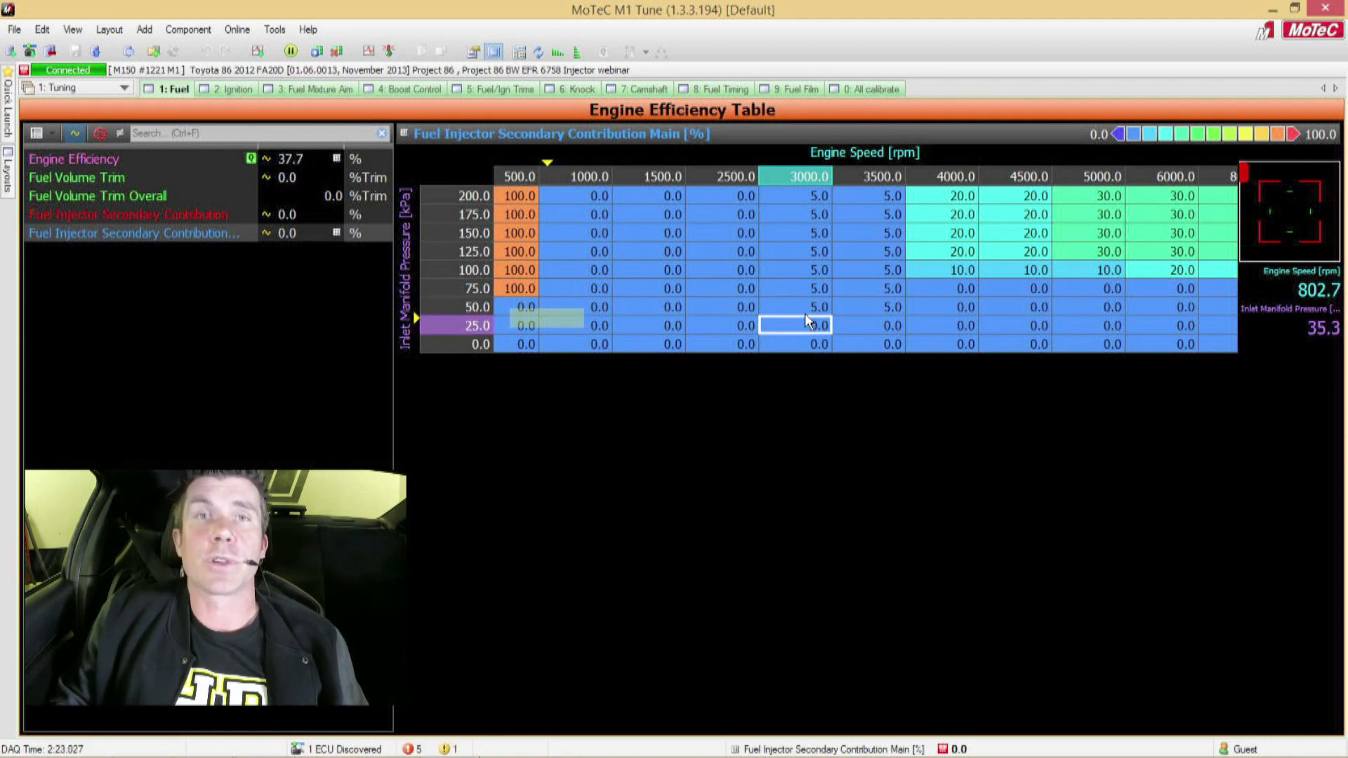
key("shift+Up")
key("shift+Up")
key("shift+Up")
key("shift+Up")
key("shift+Up")
key("shift+Up")
key("shift+Up")
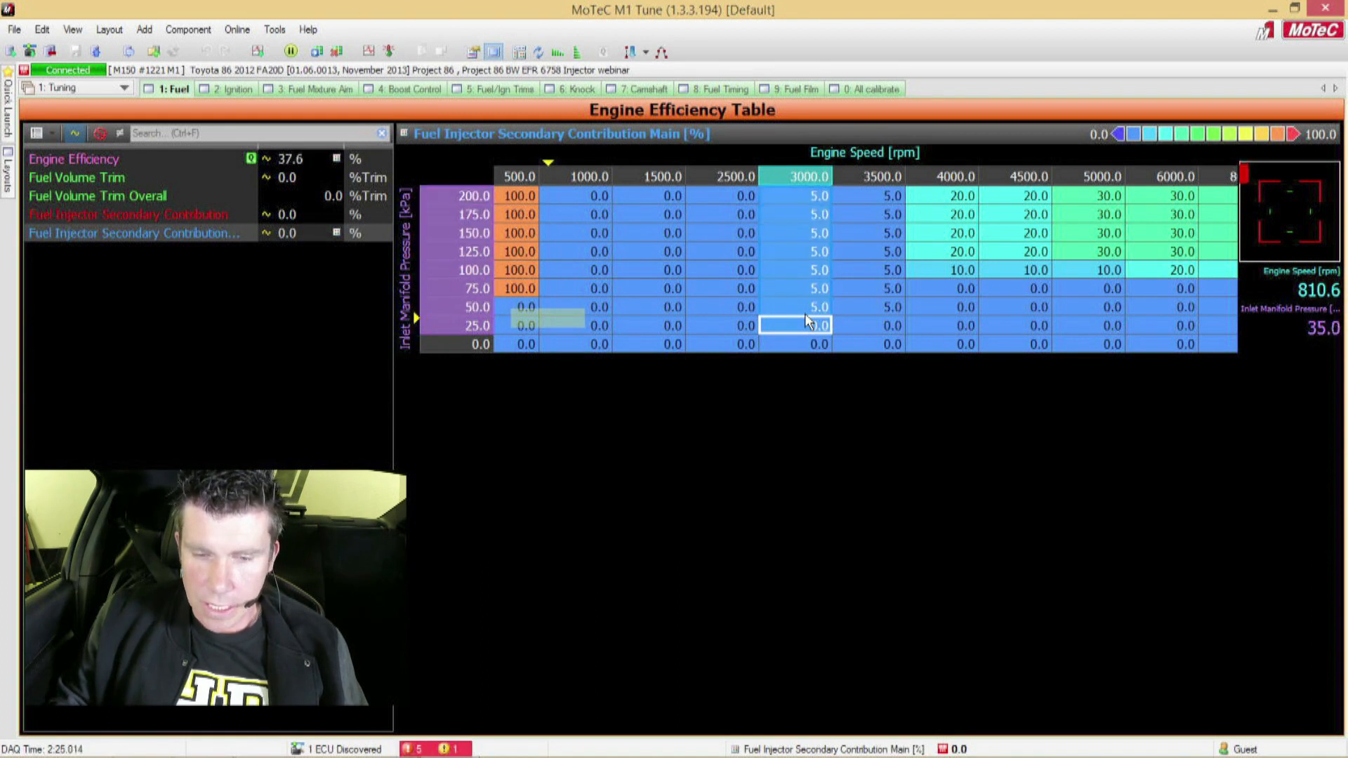
type("0")
key("Return")
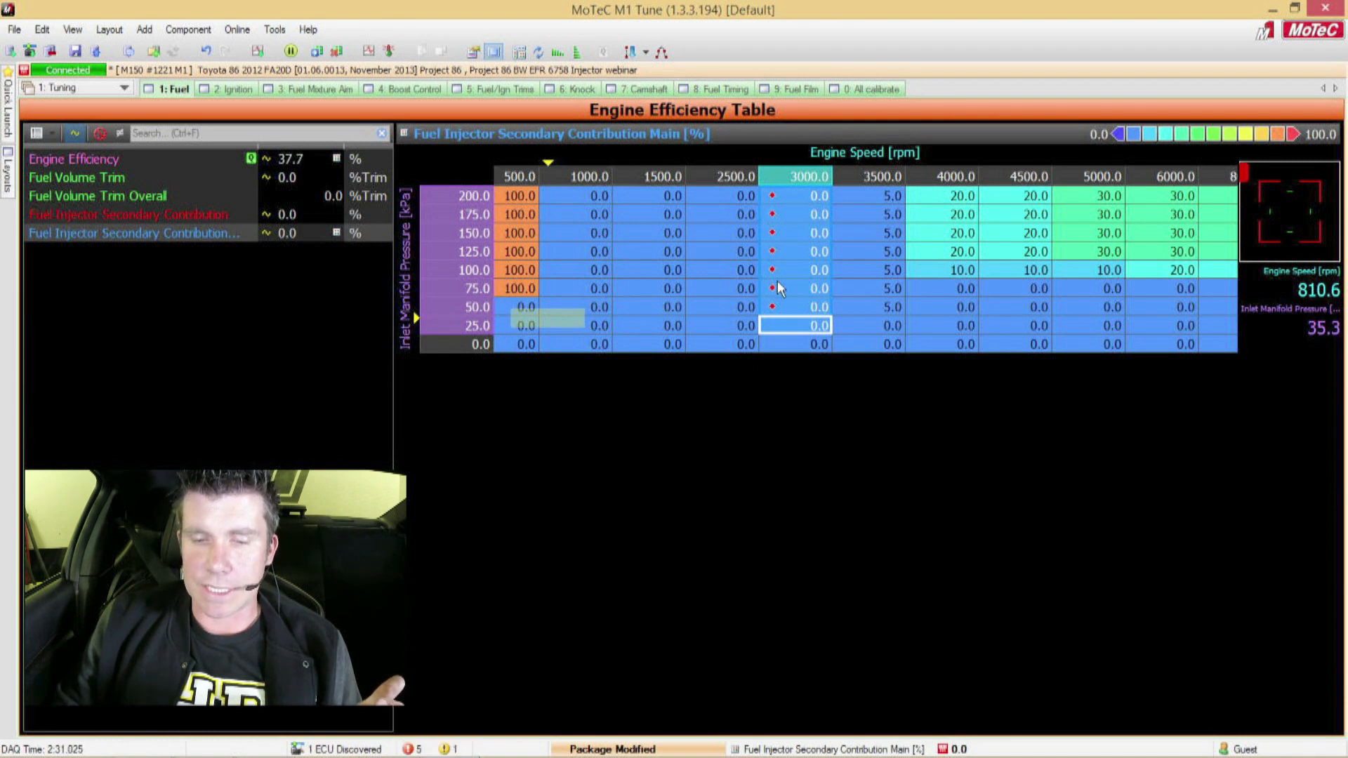
Step: Inspect the secondary injector contribution as a full surface graph and restore the normal worksheet layout
left_click(797, 256)
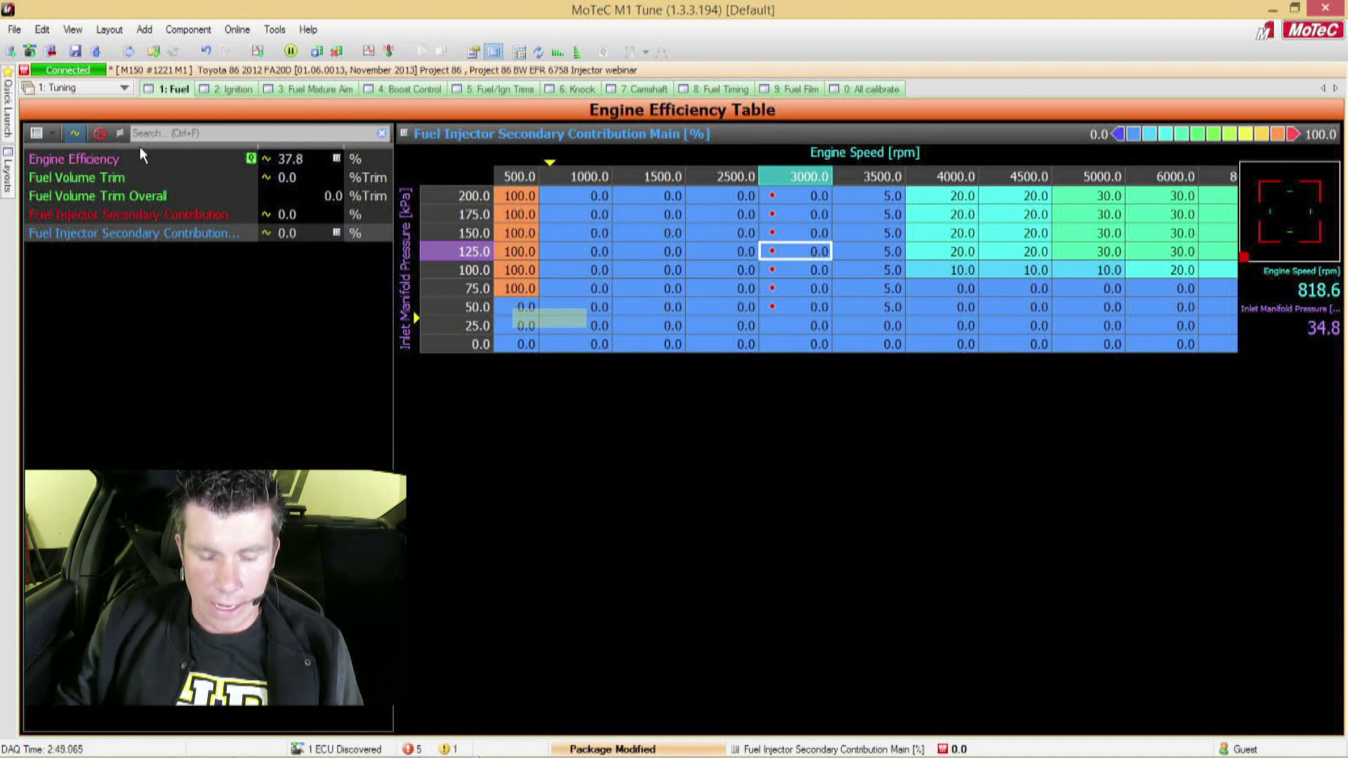
key("g")
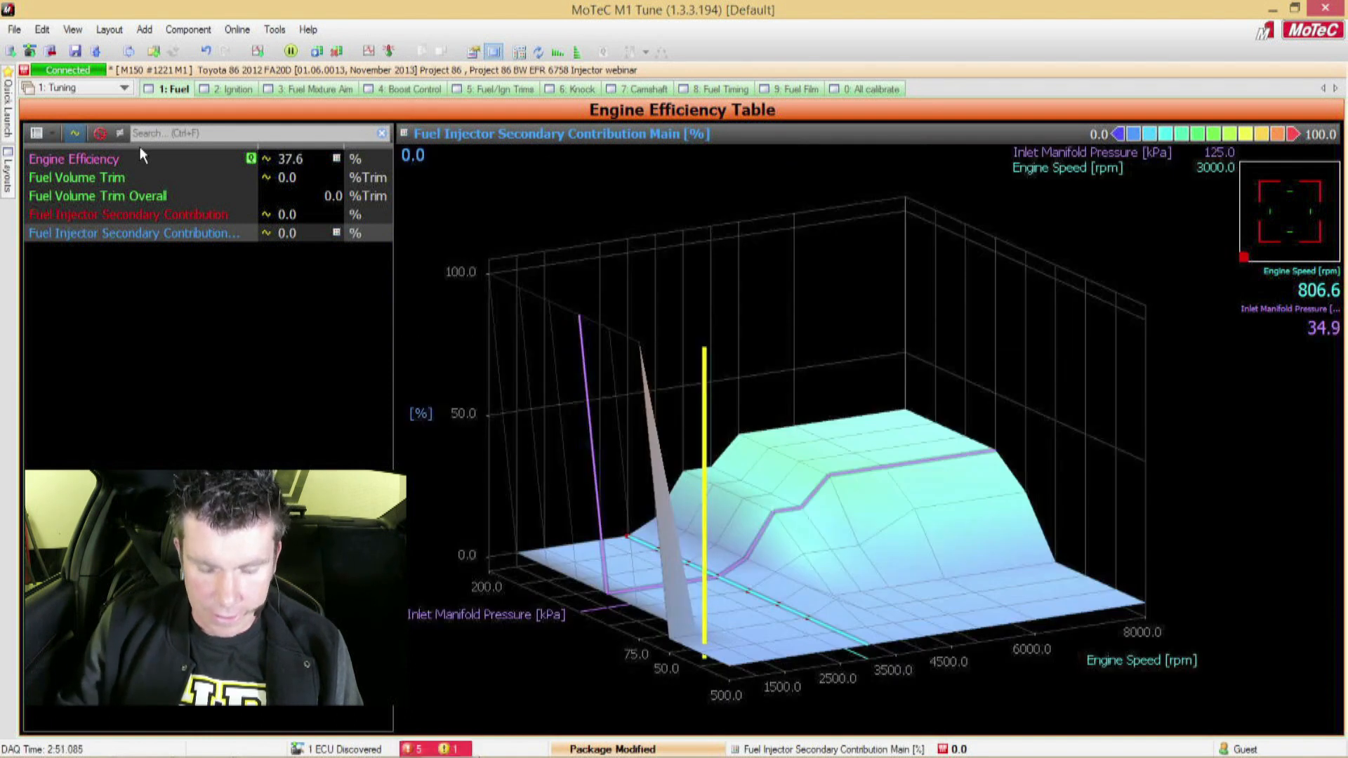
key("g")
key("F11")
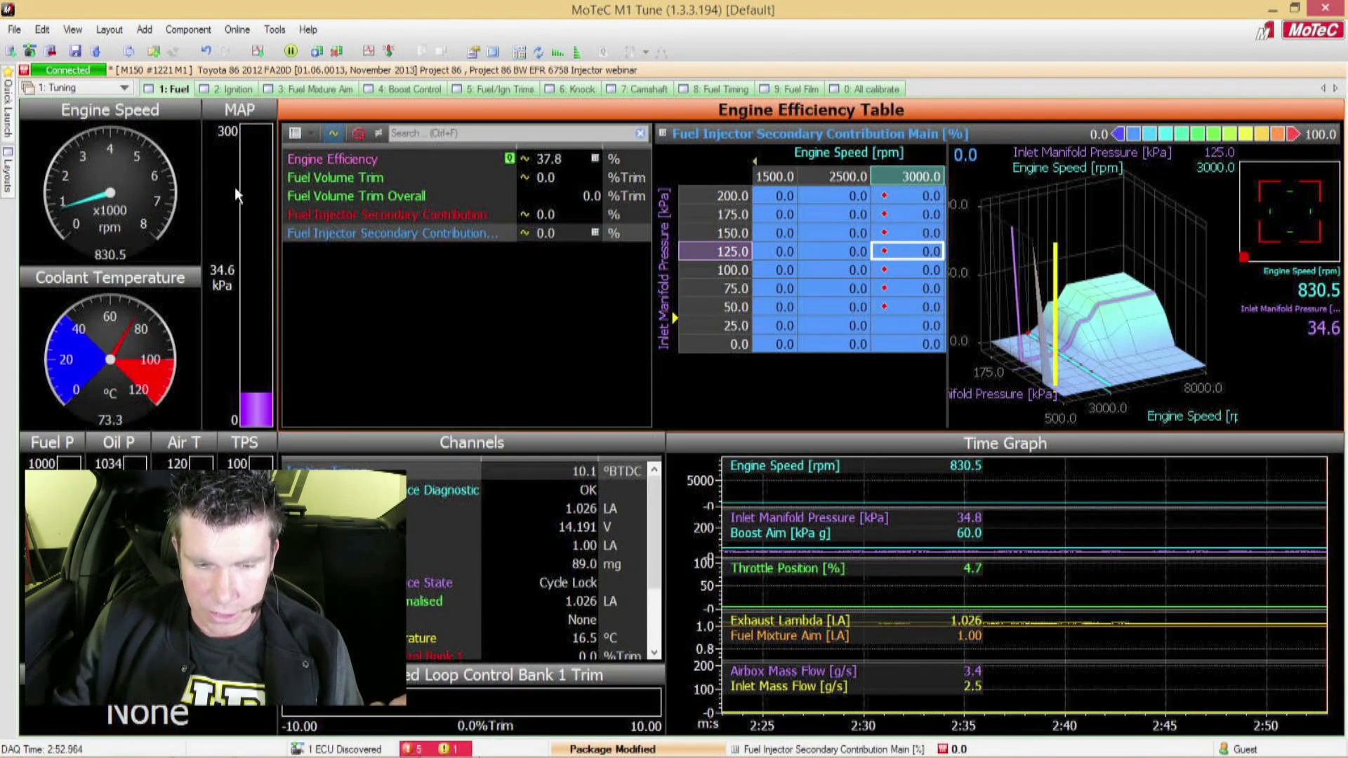
Step: Examine the Engine Efficiency table in the enlarged view with the 0 rpm, 60 kPa cell selected
left_click(391, 158)
left_click(764, 280)
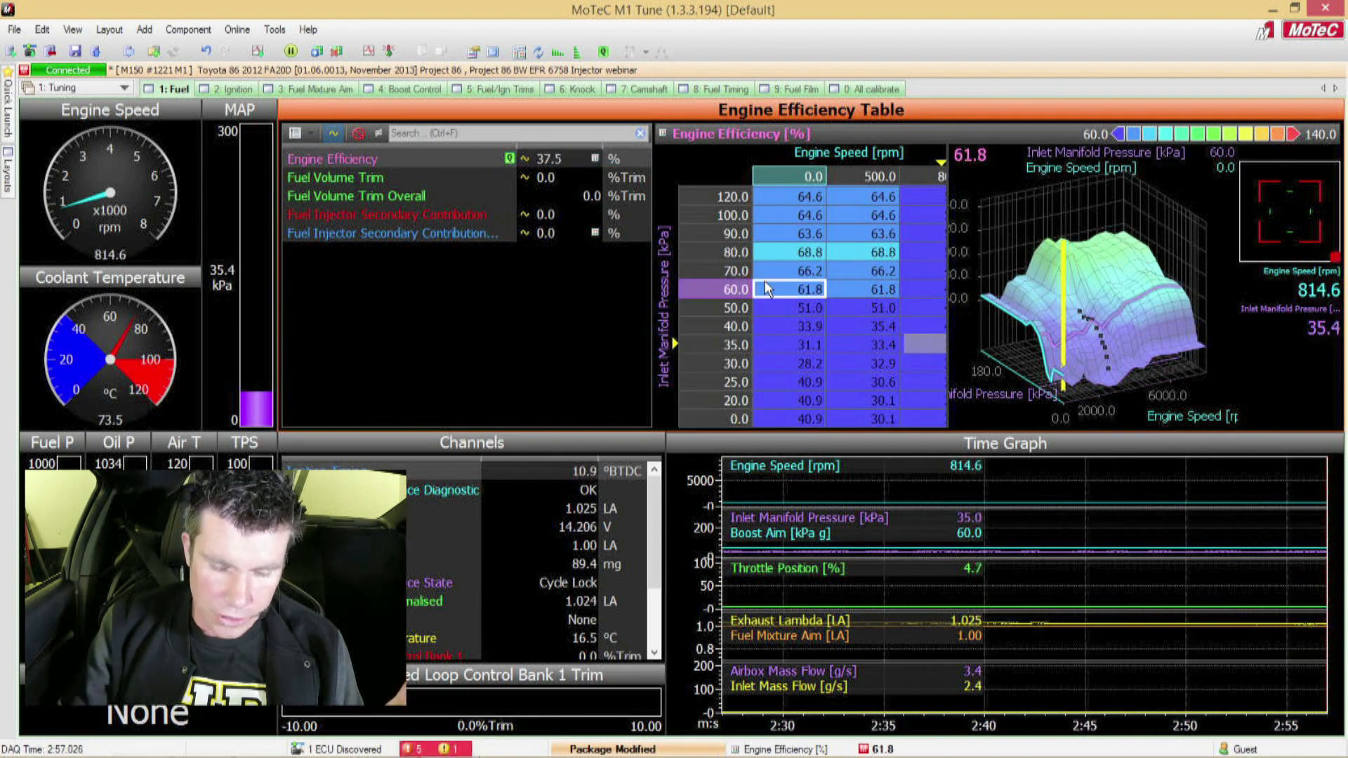
key("F11")
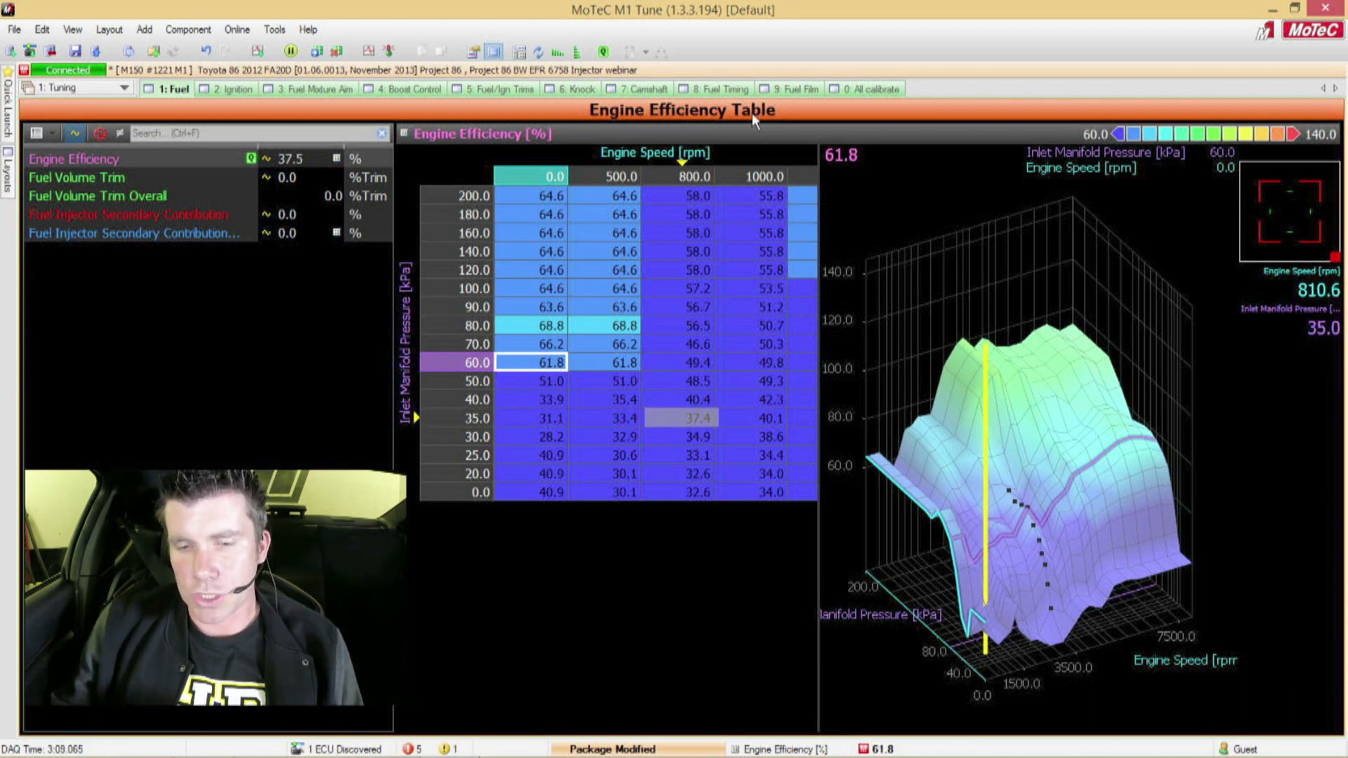
Step: Compare the Fuel Timing Secondary and Fuel Timing Primary tables, finishing on the primary one
left_click(727, 93)
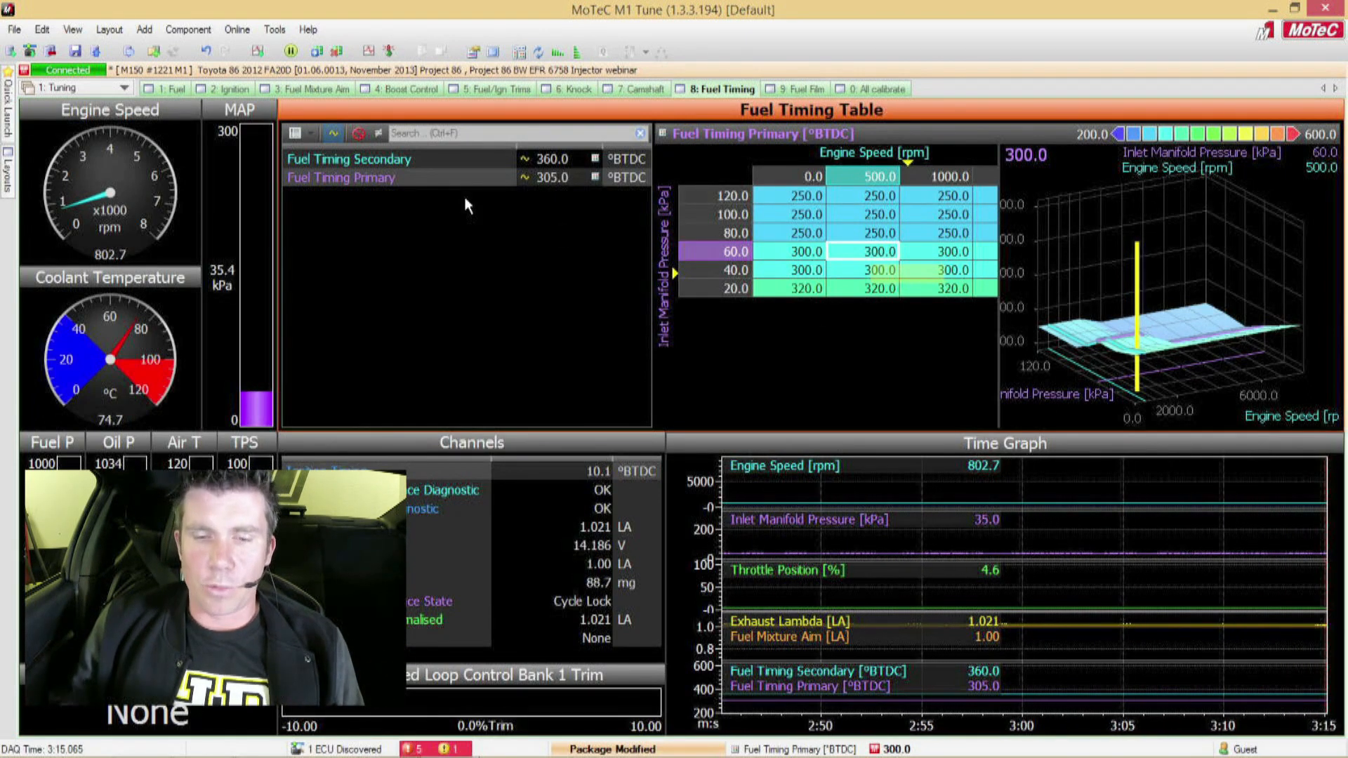
left_click(419, 158)
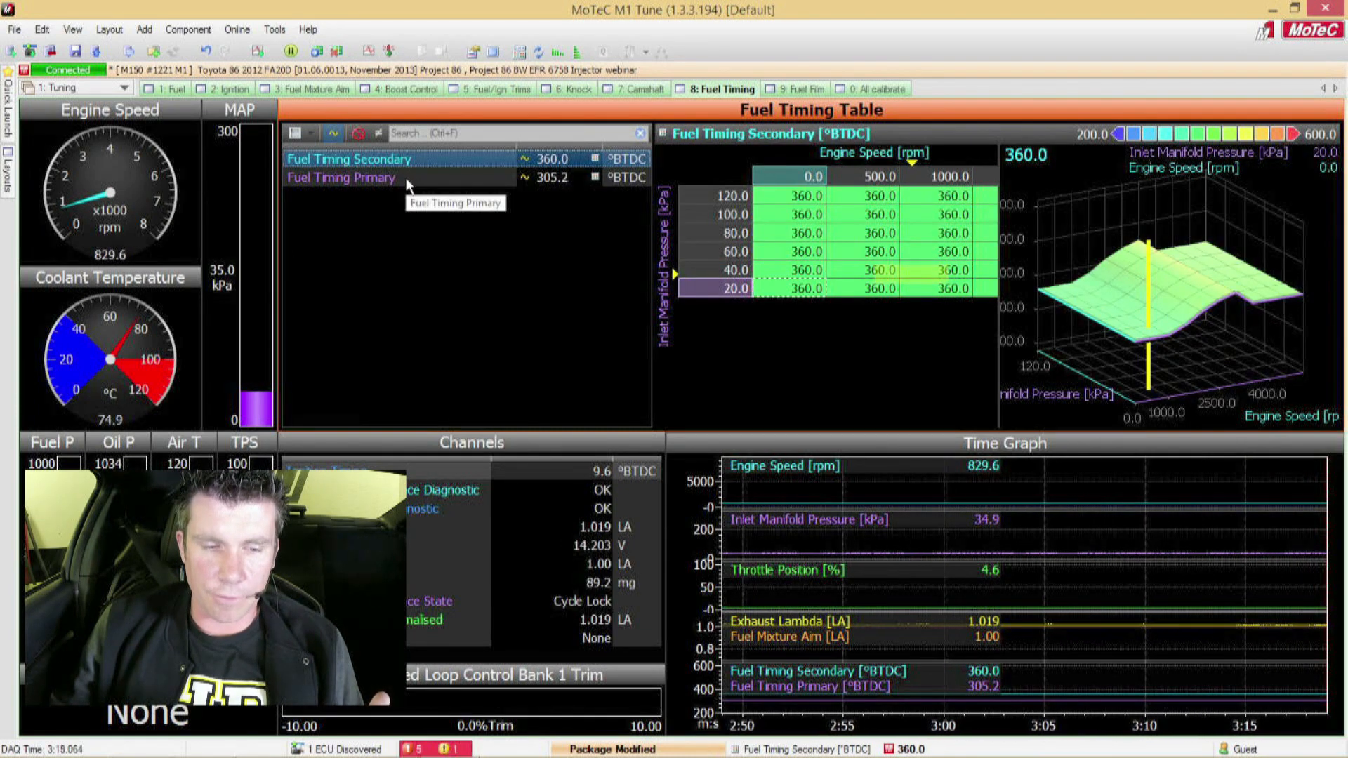
left_click(405, 178)
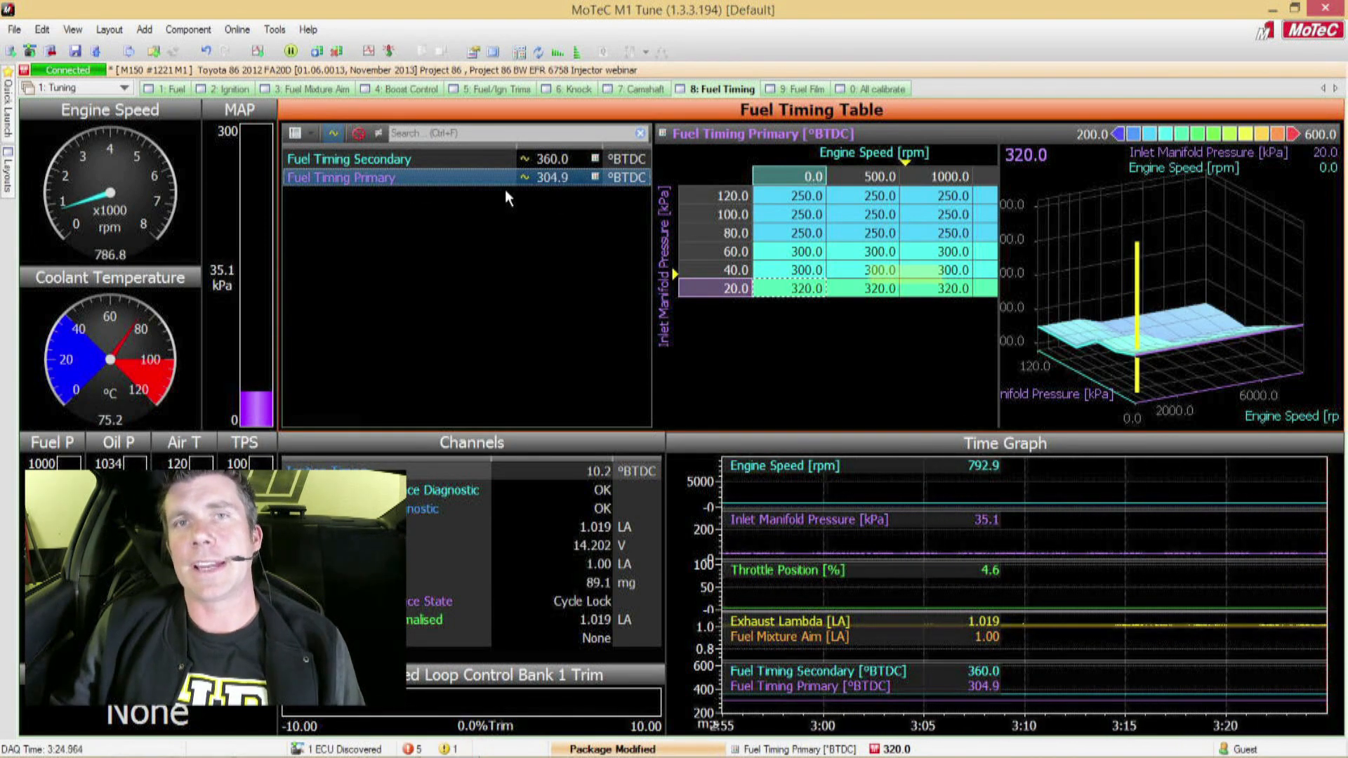
left_click(468, 159)
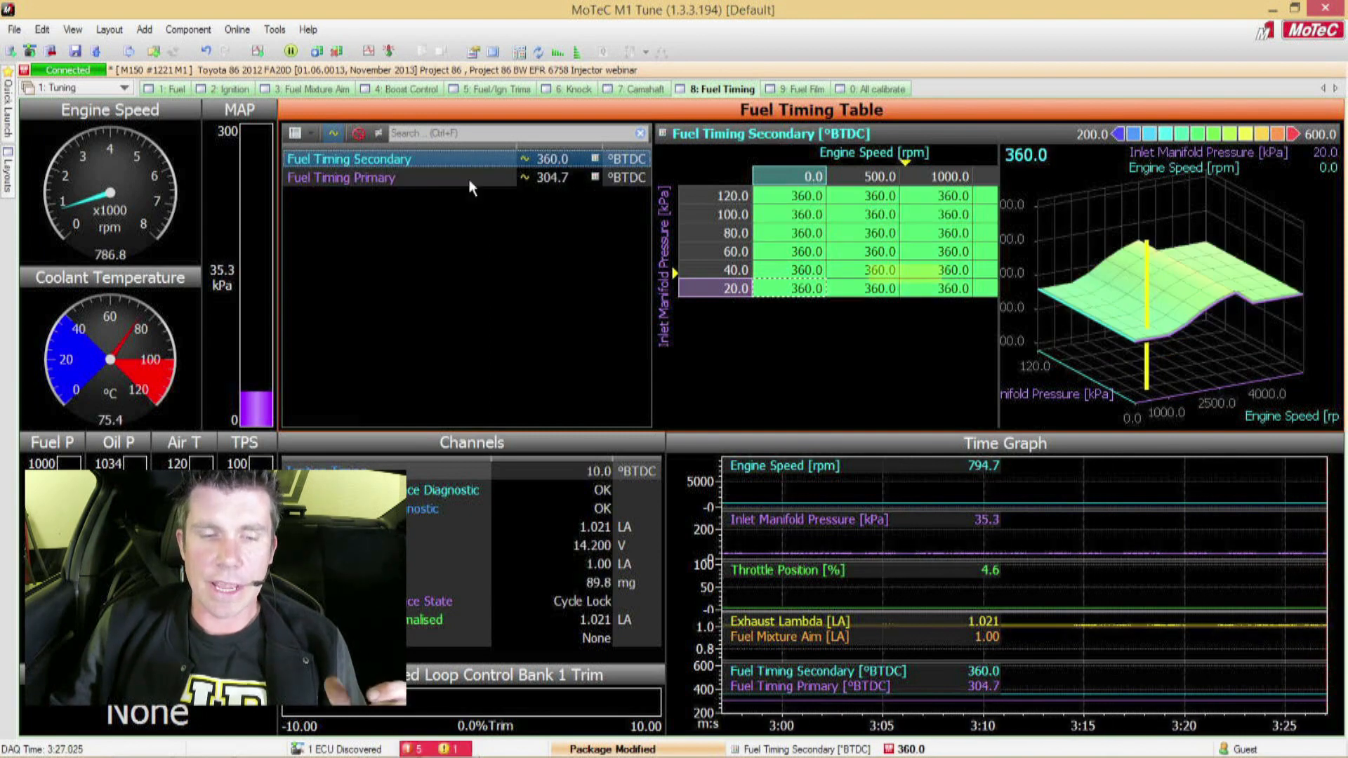
left_click(468, 179)
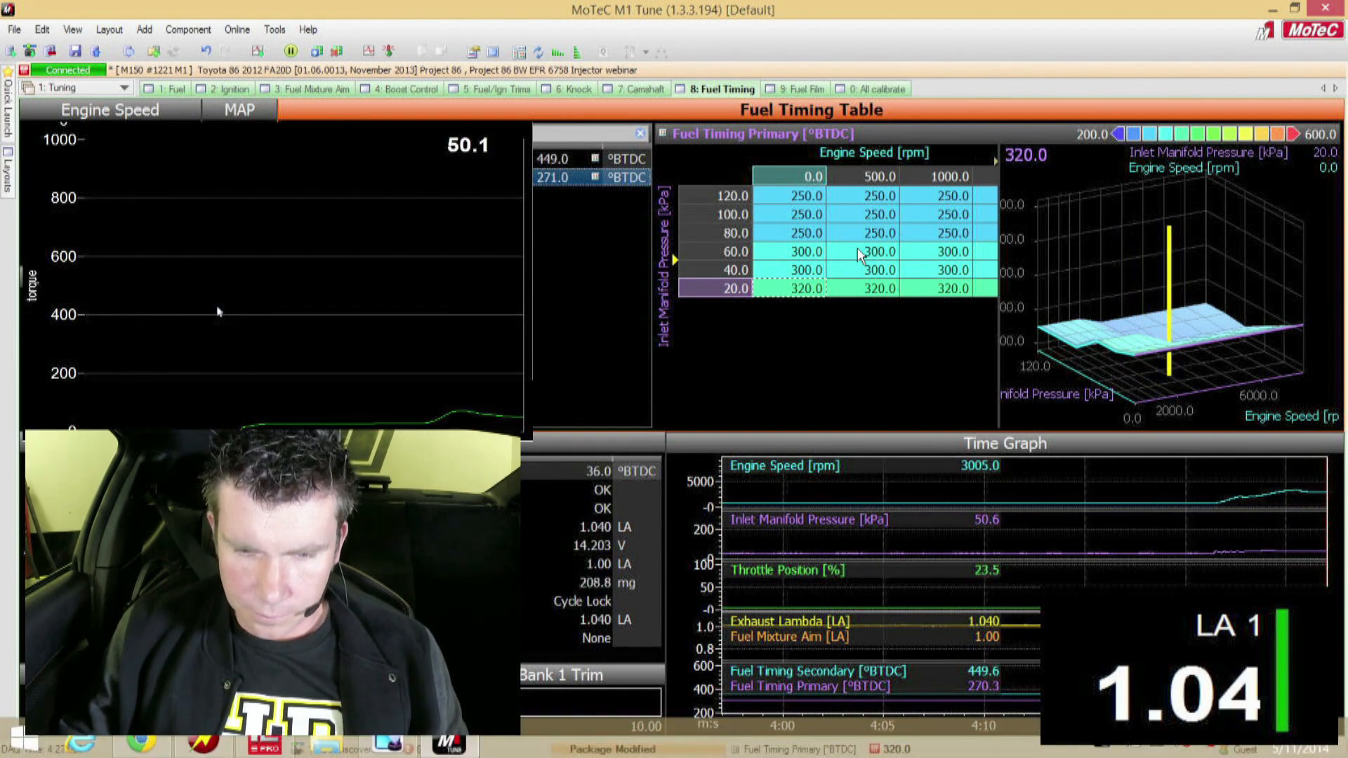
Step: Select the live operating cell at 3000 rpm, 60 kPa in Fuel Timing Primary and show the target display for the table
left_click(893, 252)
key("space")
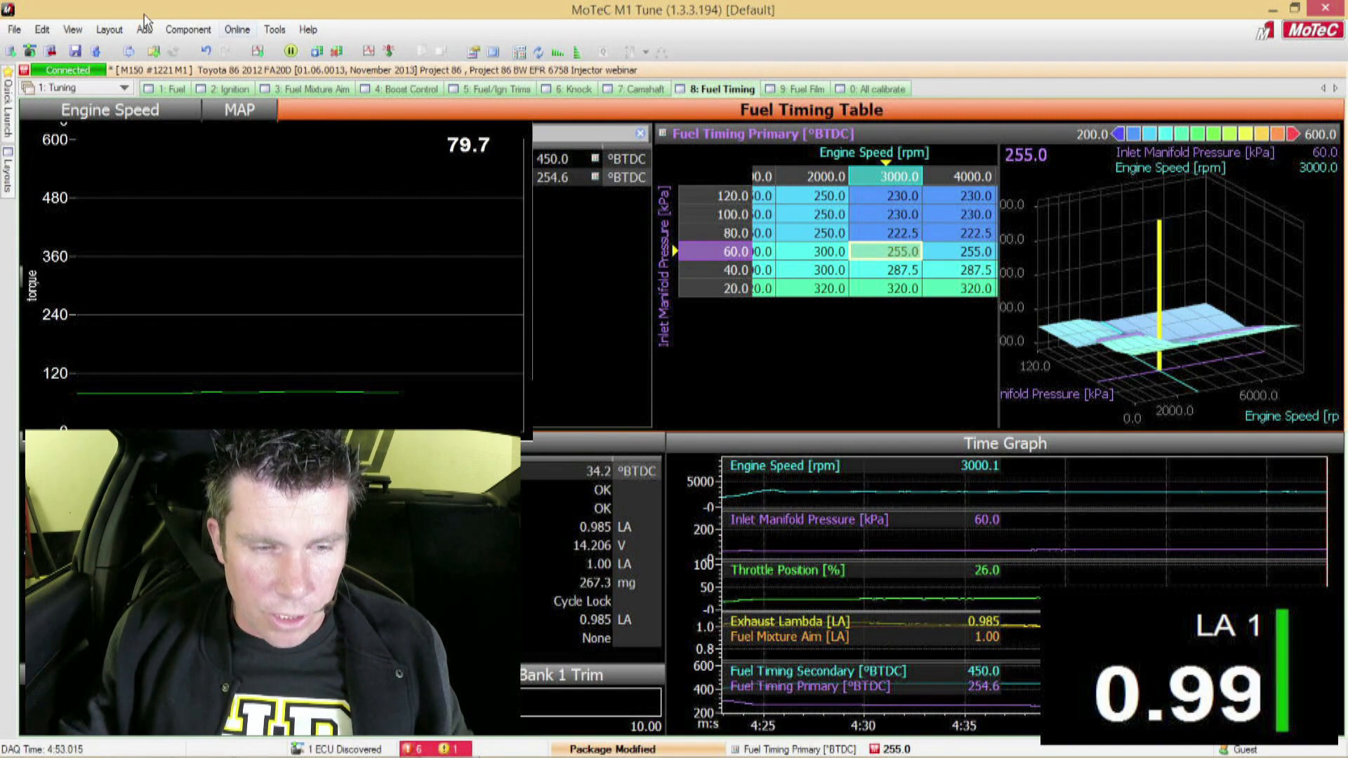
left_click(179, 31)
mouse_move(217, 163)
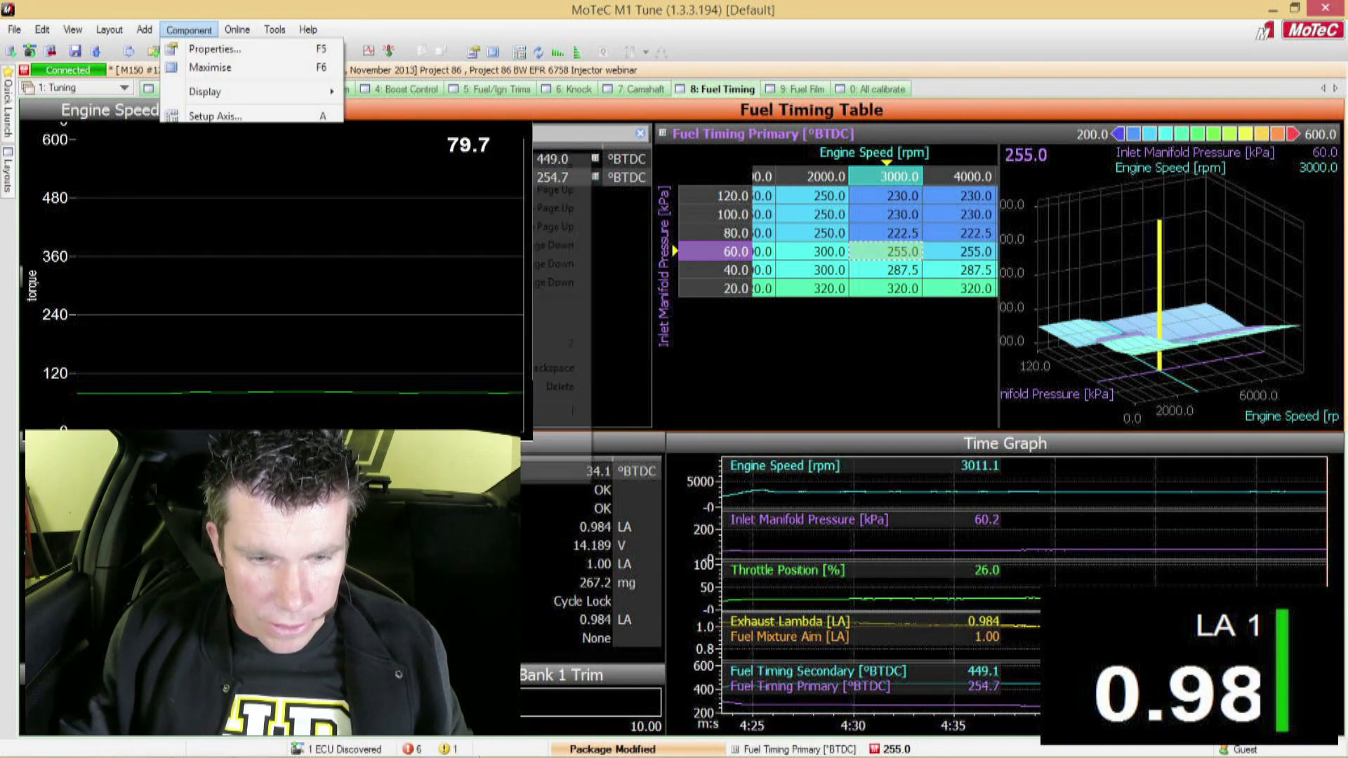
mouse_move(252, 90)
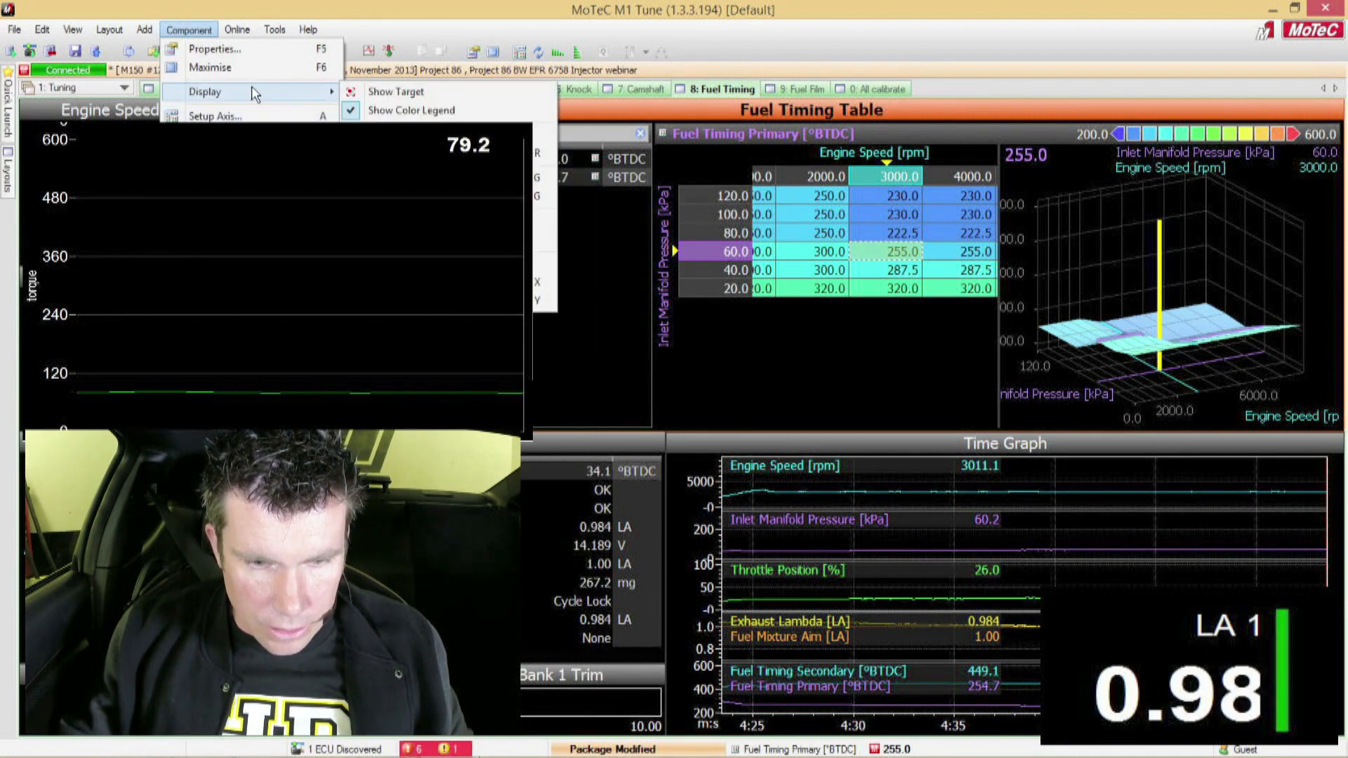
left_click(369, 93)
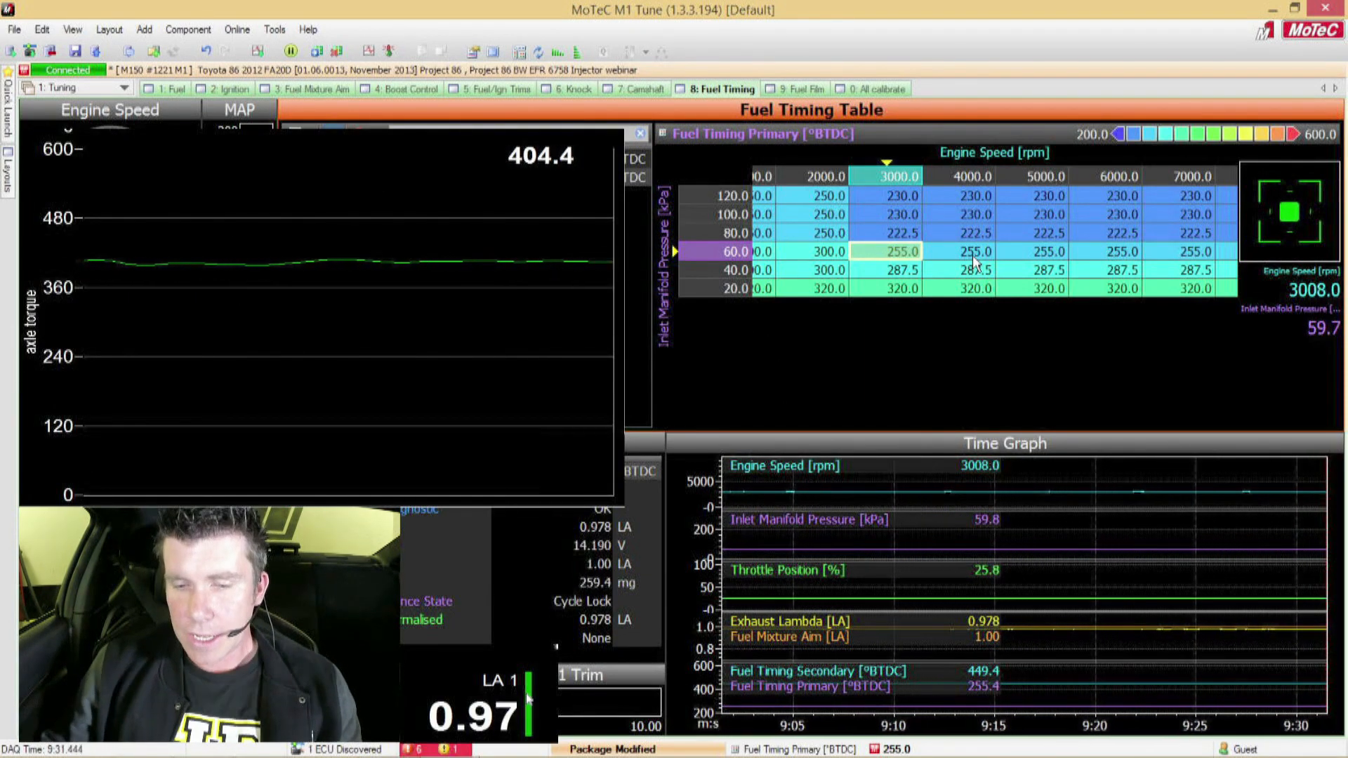
Step: Set the primary fuel timing at 3000 rpm, 60 kPa to 245 °BTDC
type("2")
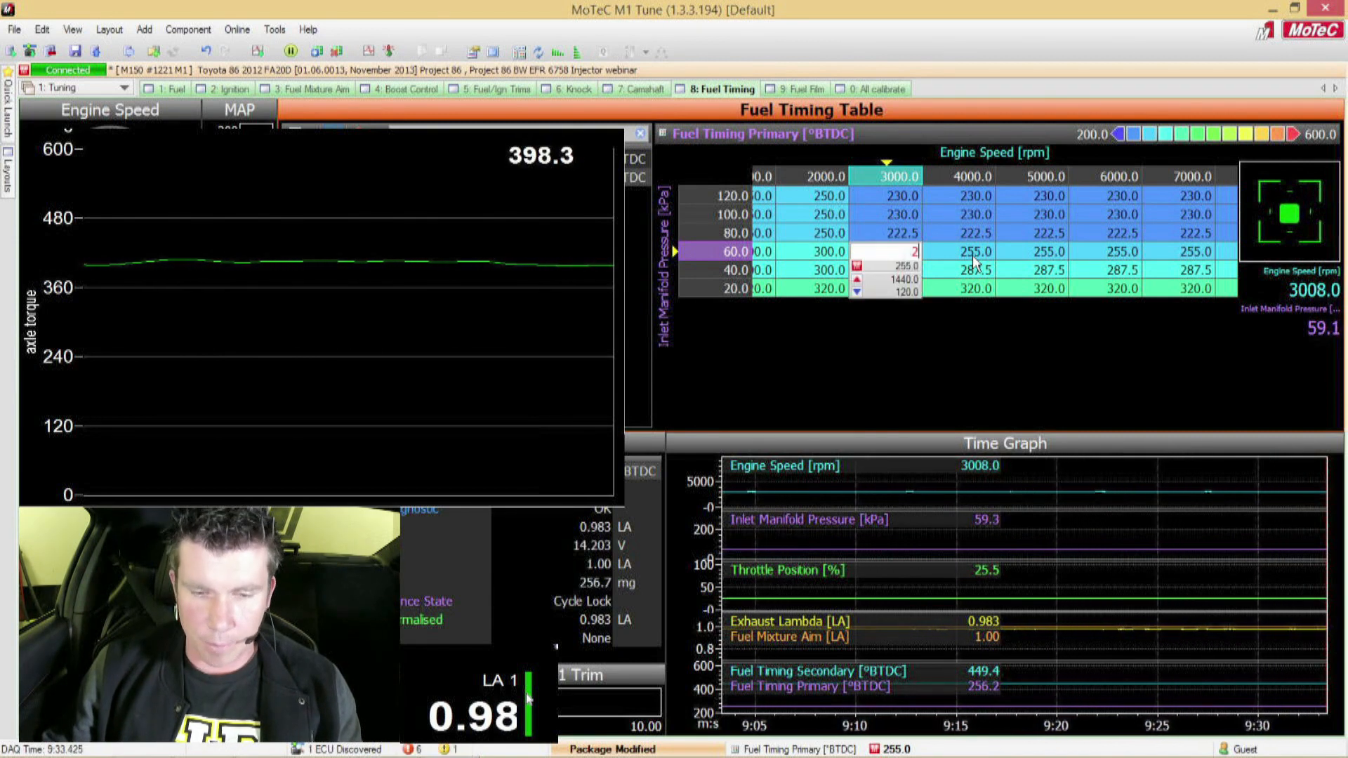
type("45")
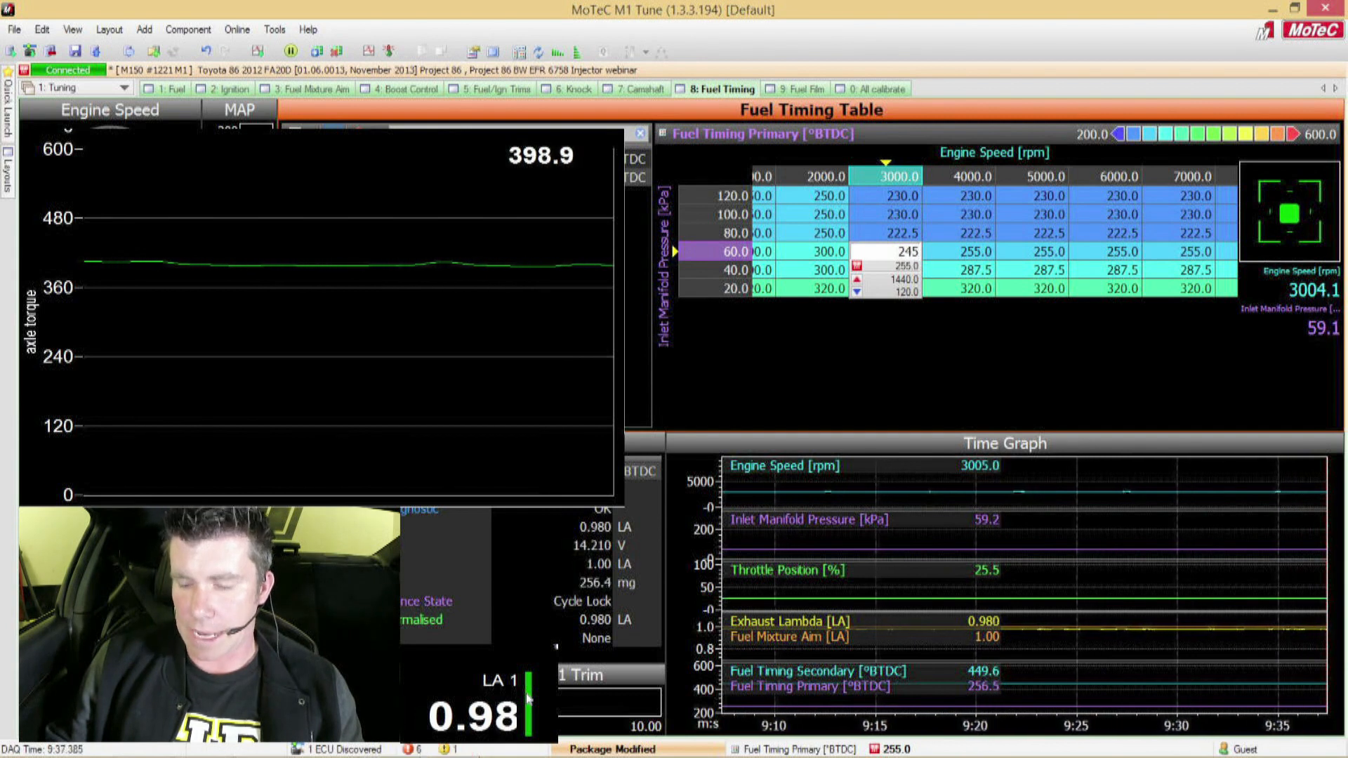
key("Return")
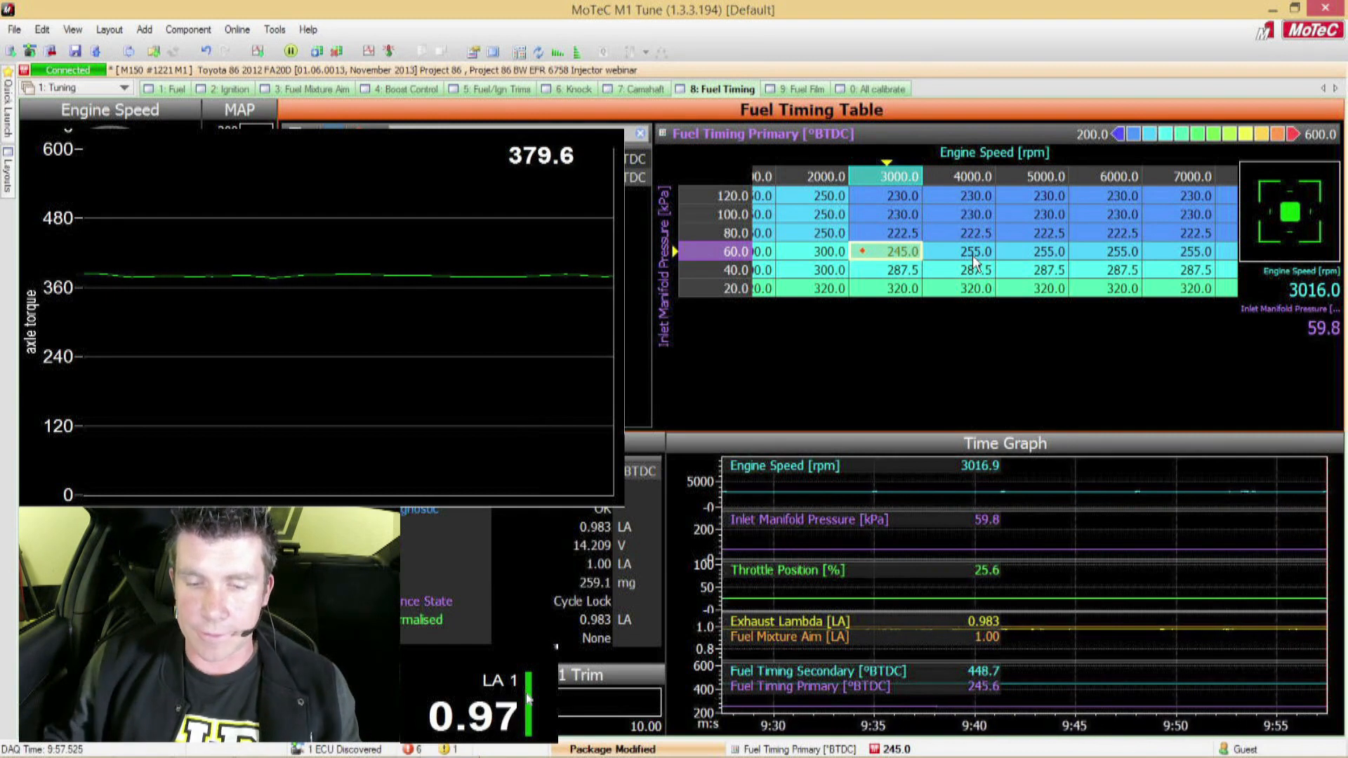
Step: Try 235 °BTDC for the primary fuel timing at 3000 rpm, 60 kPa, and return the cell to 255 °BTDC
type("235")
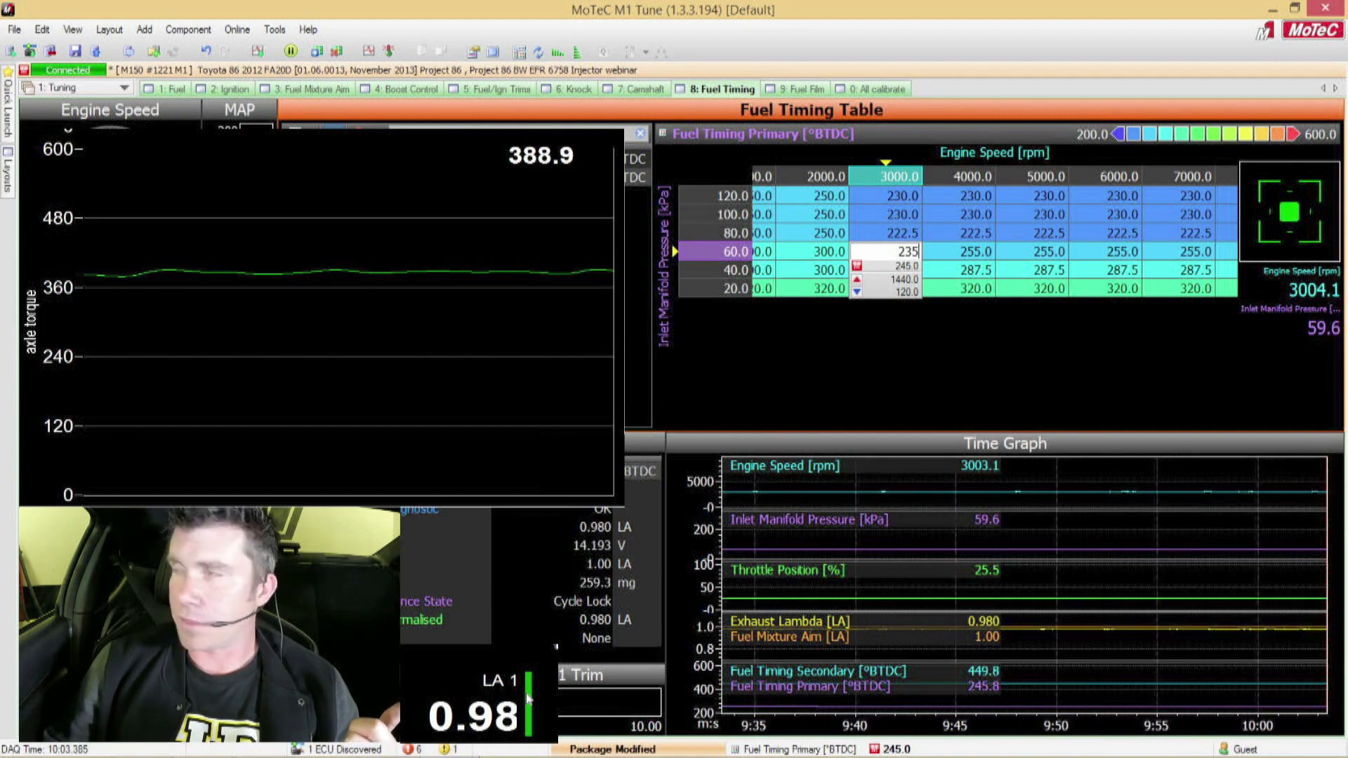
key("Return")
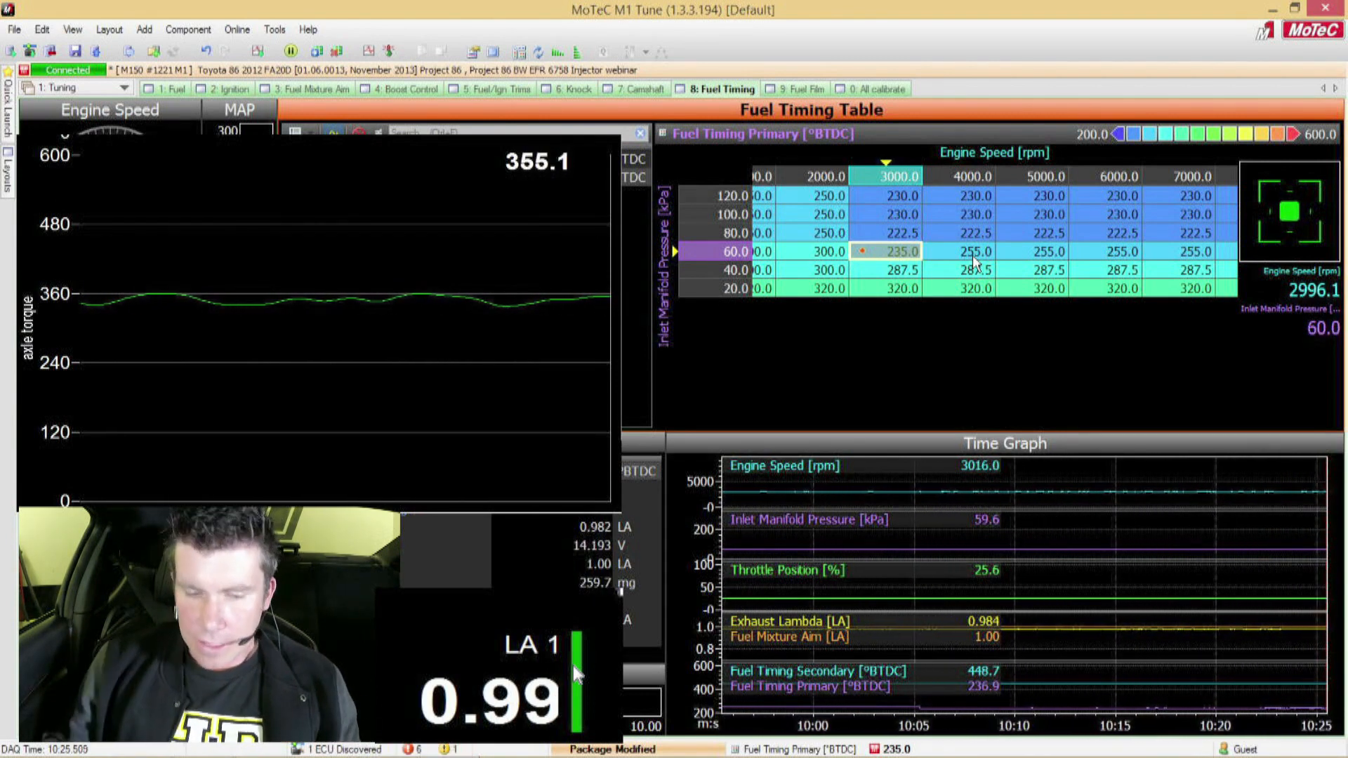
type("255")
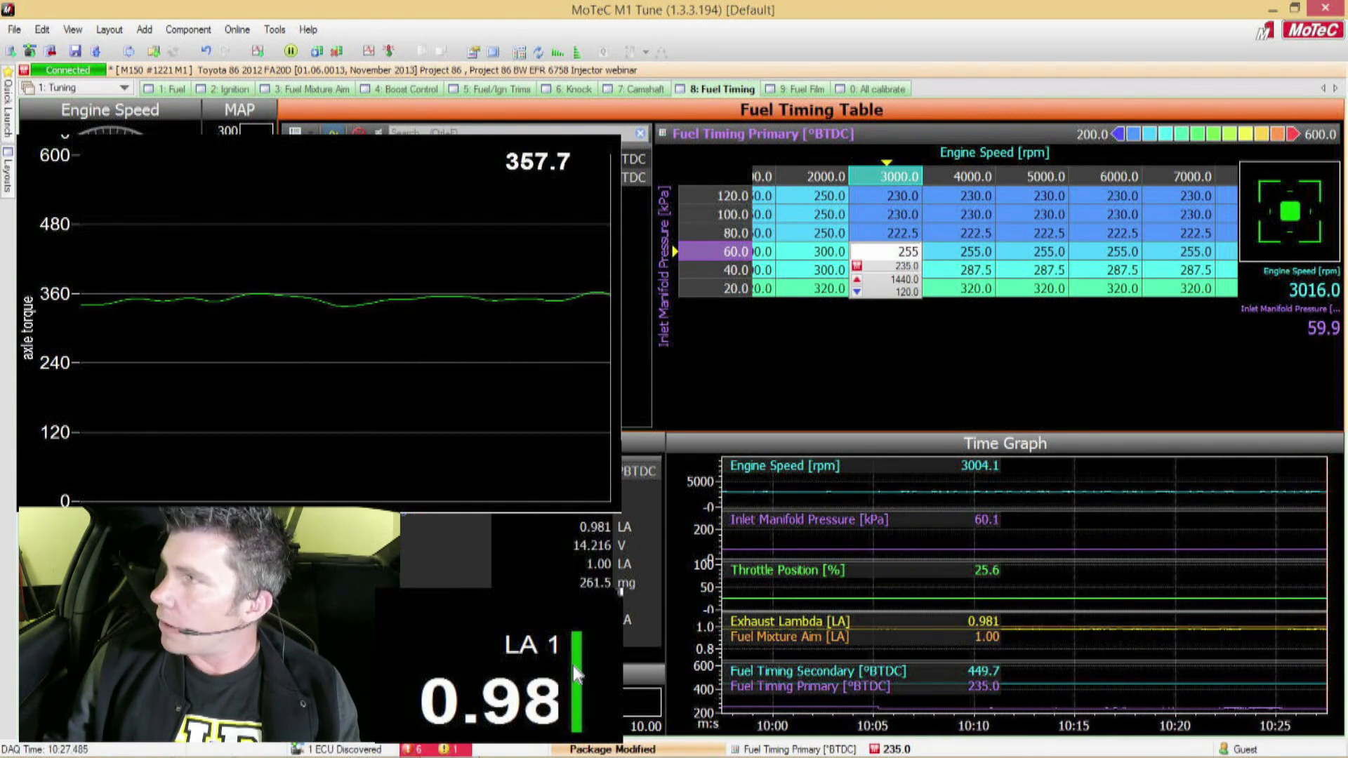
key("Return")
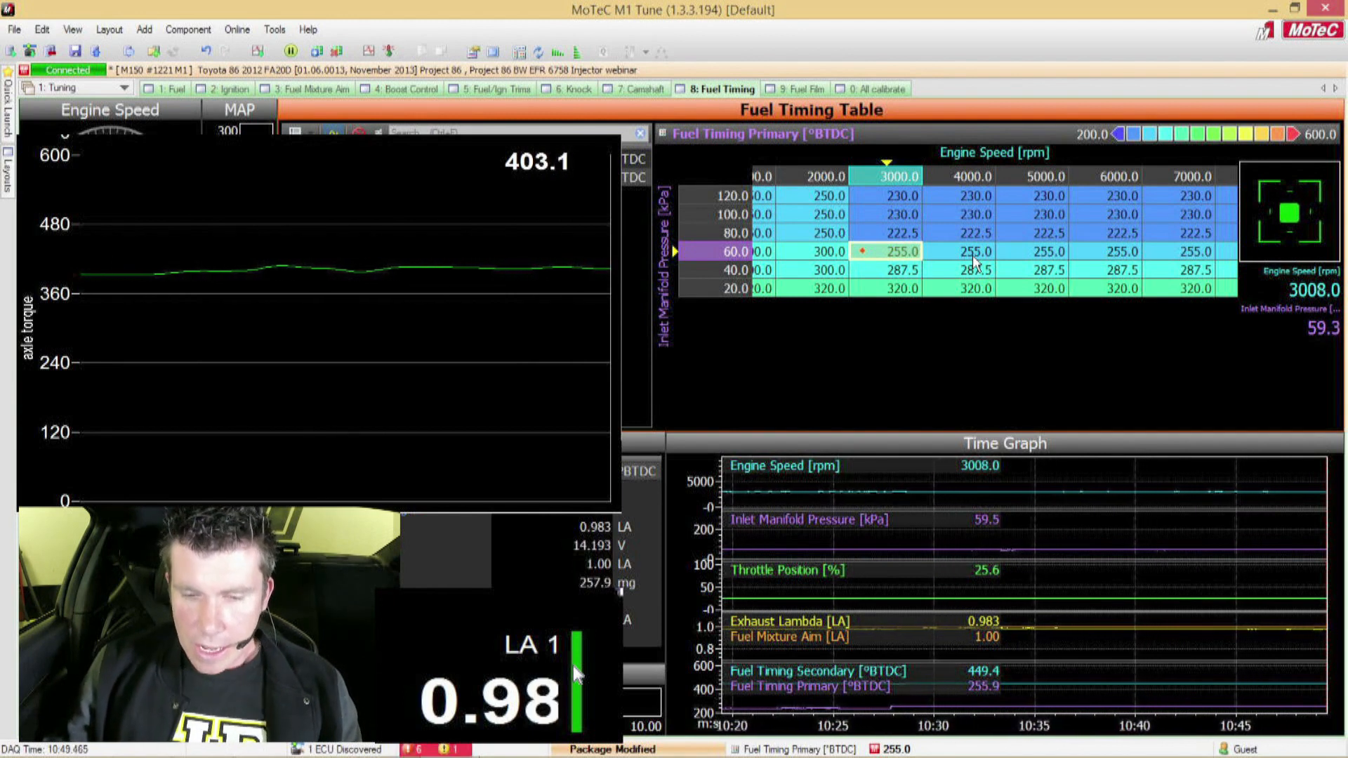
Step: Set the primary fuel timing at 3000 rpm, 60 kPa to 265 °BTDC
type("2")
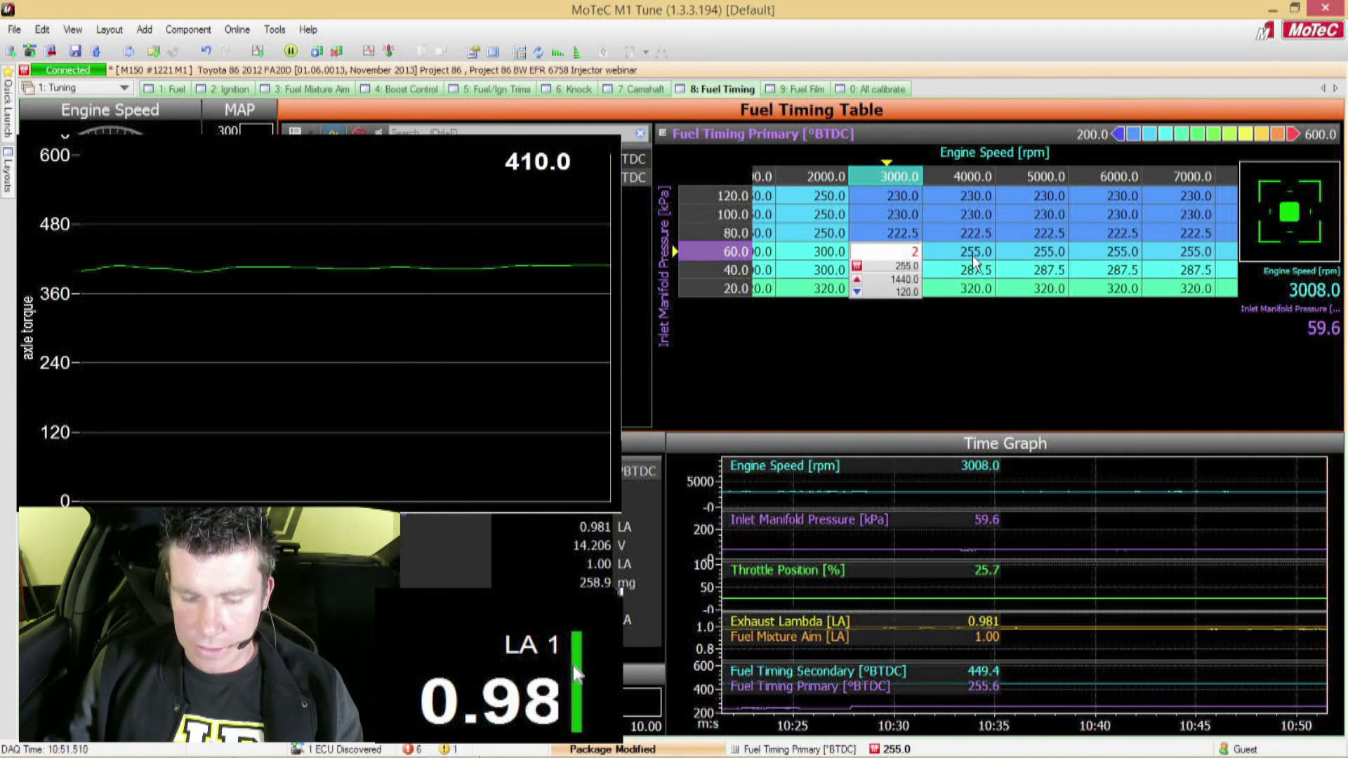
type("65")
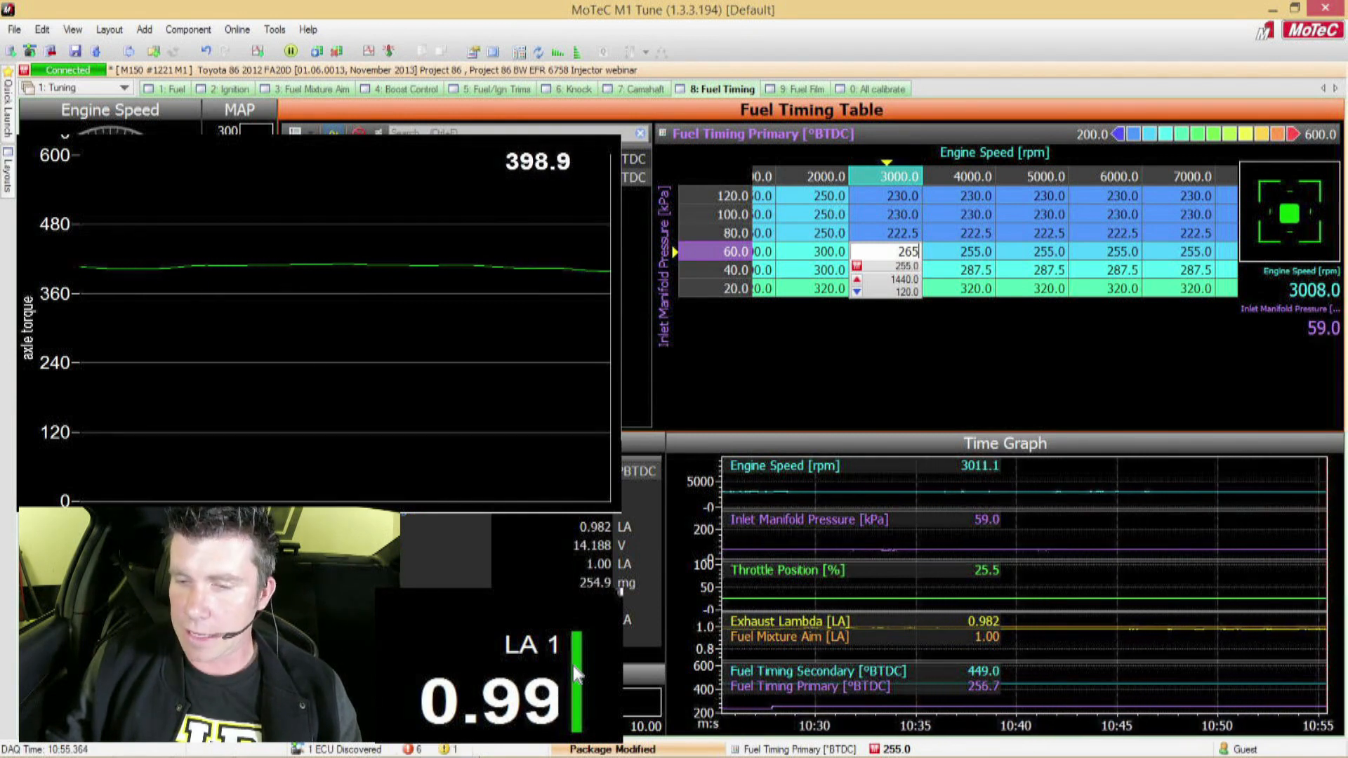
key("Return")
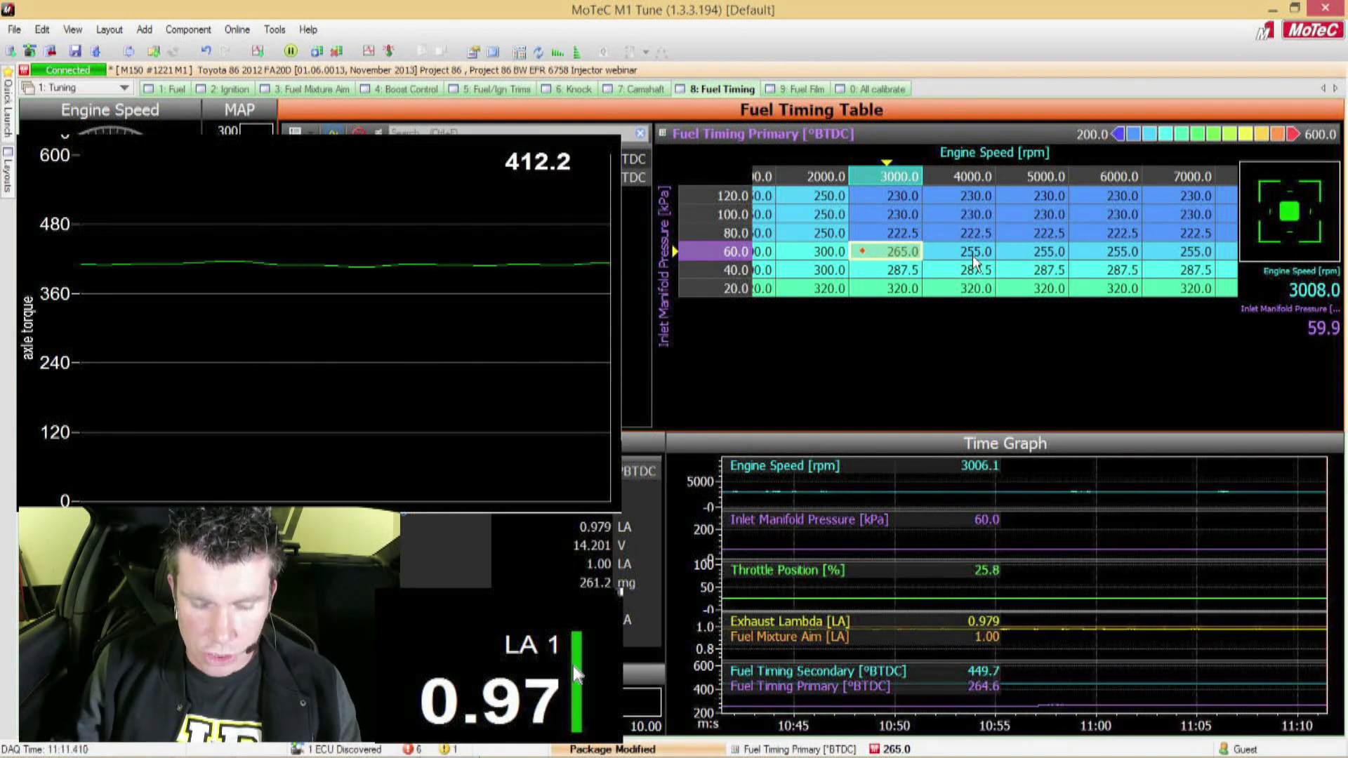
Step: Try 275 °BTDC for the primary fuel timing at 3000 rpm, 60 kPa, and return the cell to 265 °BTDC
type("27")
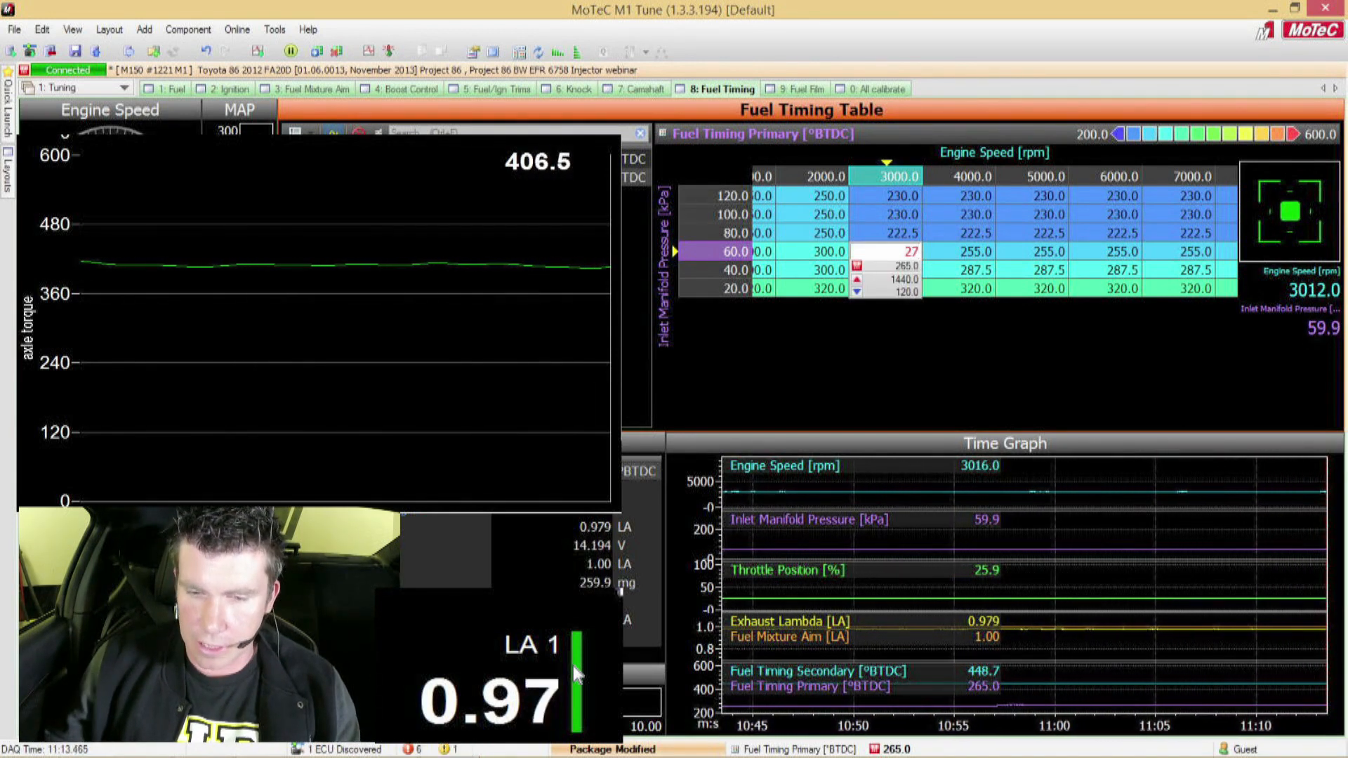
type("5")
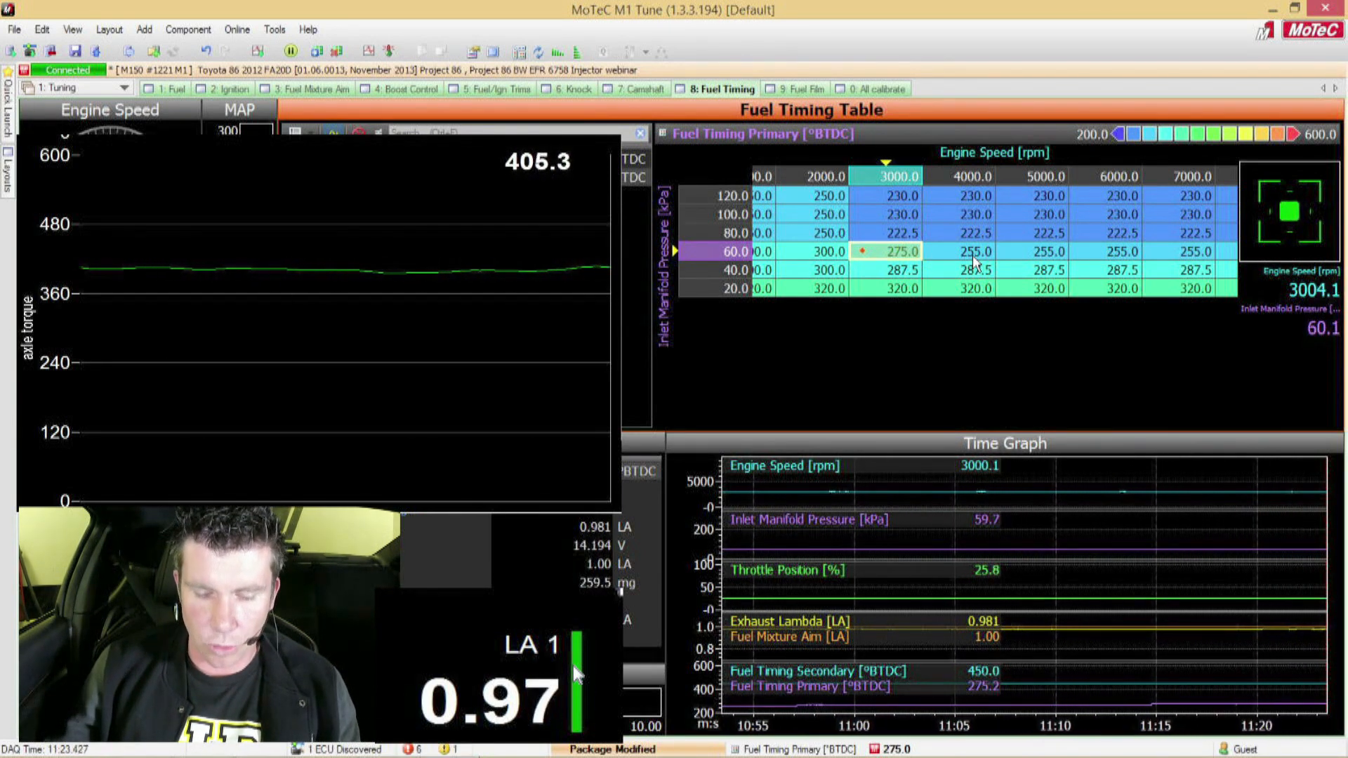
type("265")
key("Return")
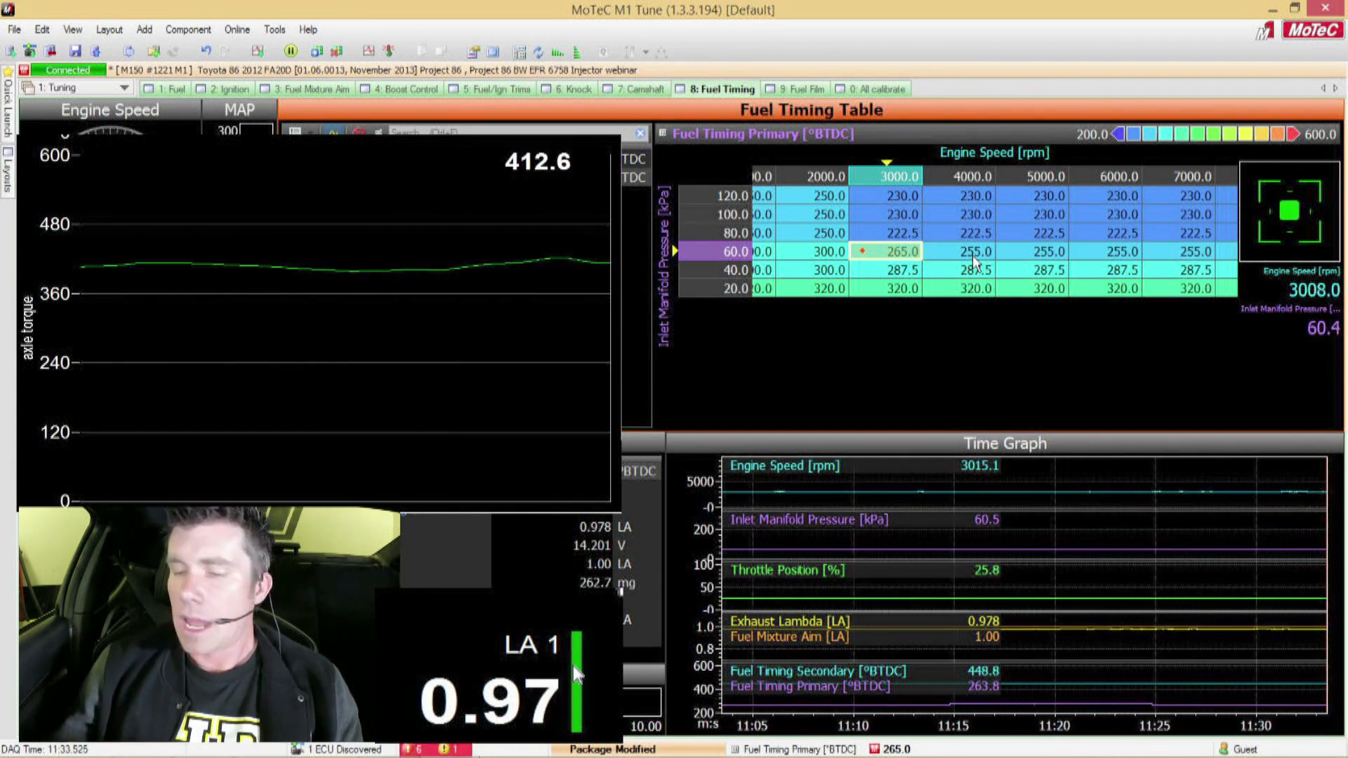
Step: Try 260 °BTDC for the primary fuel timing at 3000 rpm, 60 kPa, and restore 265 °BTDC
type("260")
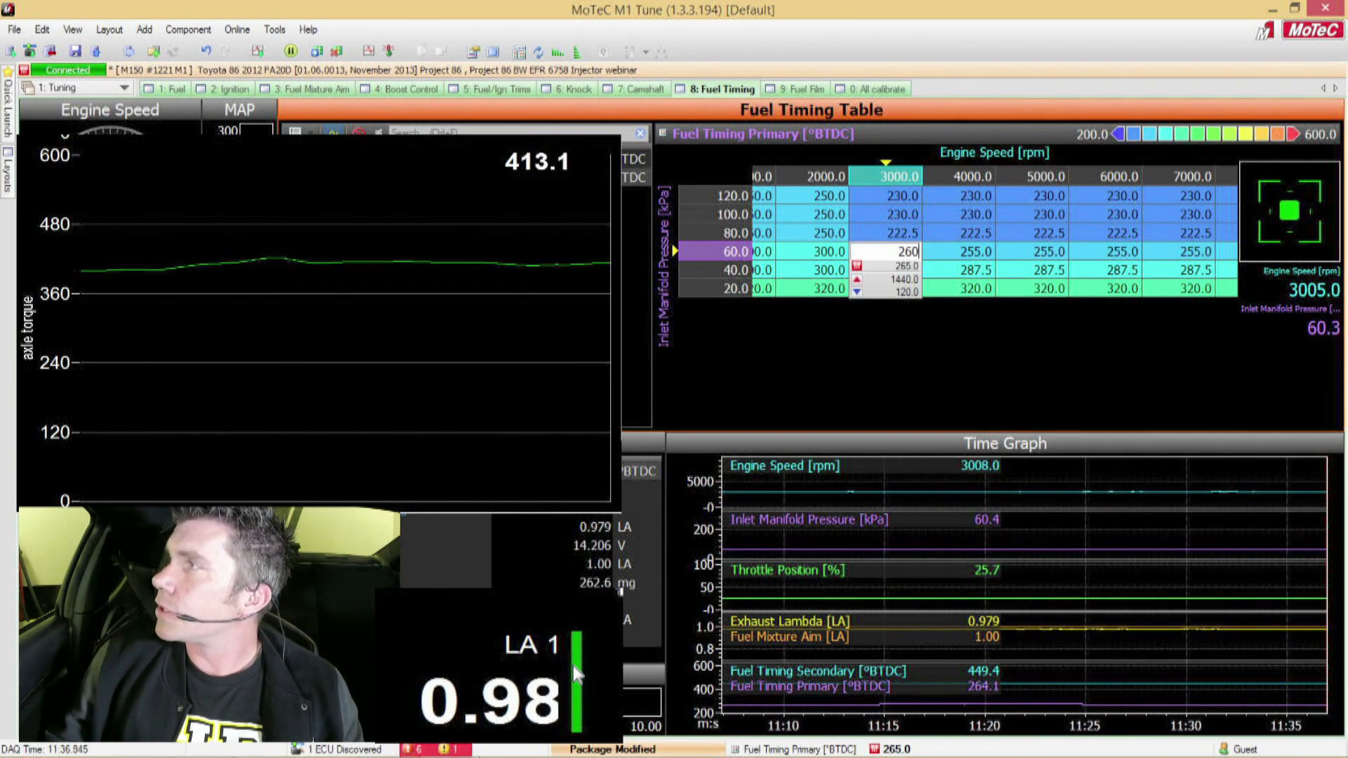
key("Return")
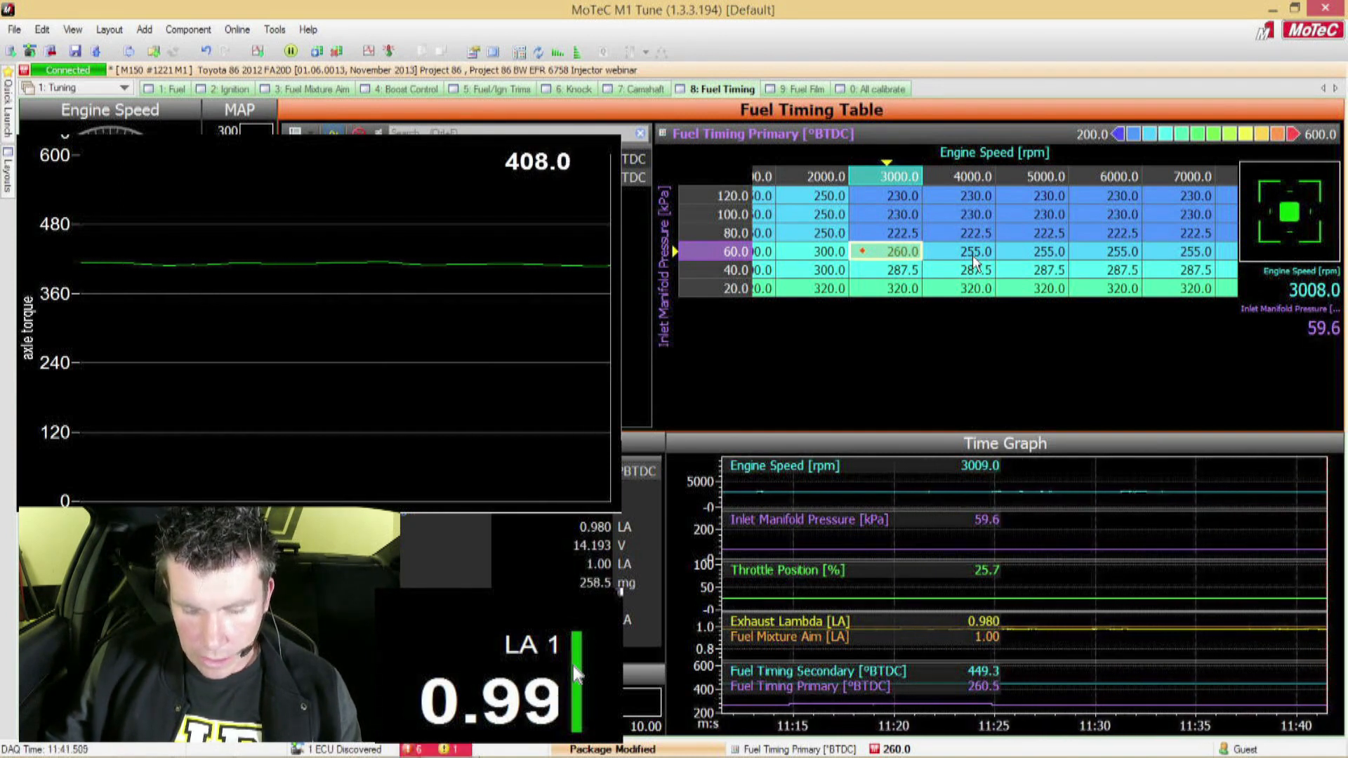
type("265")
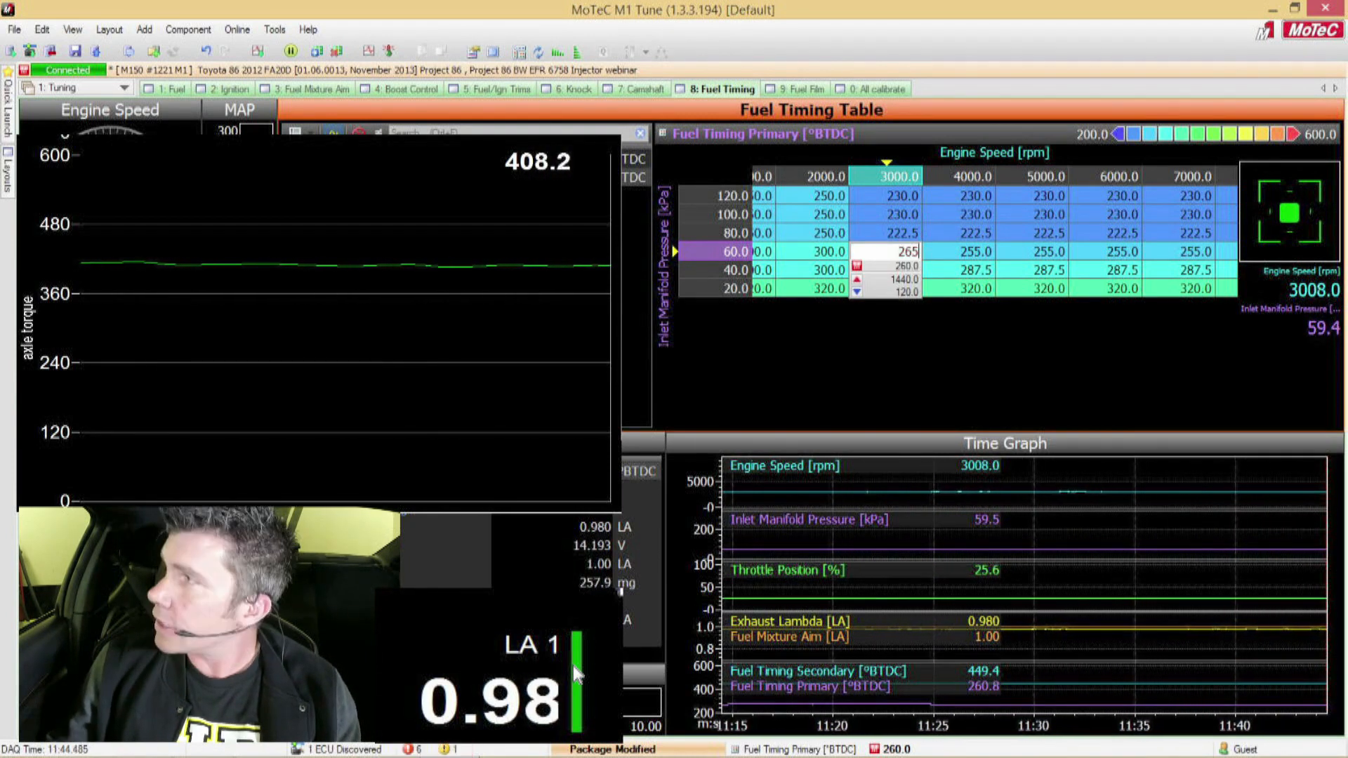
key("Return")
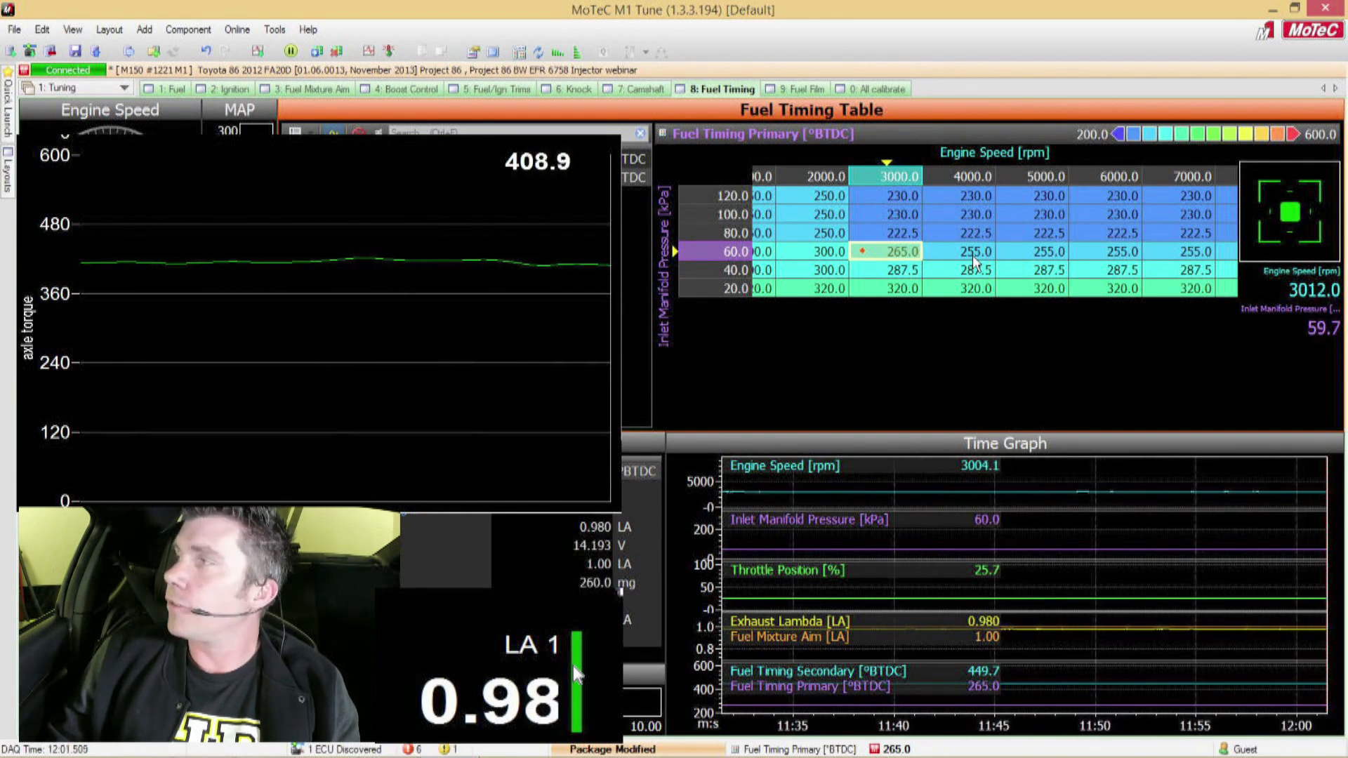
Step: Reduce the primary fuel timing at 3000 rpm, 80 kPa by 10 degrees to 212.5 °BTDC
key("Up")
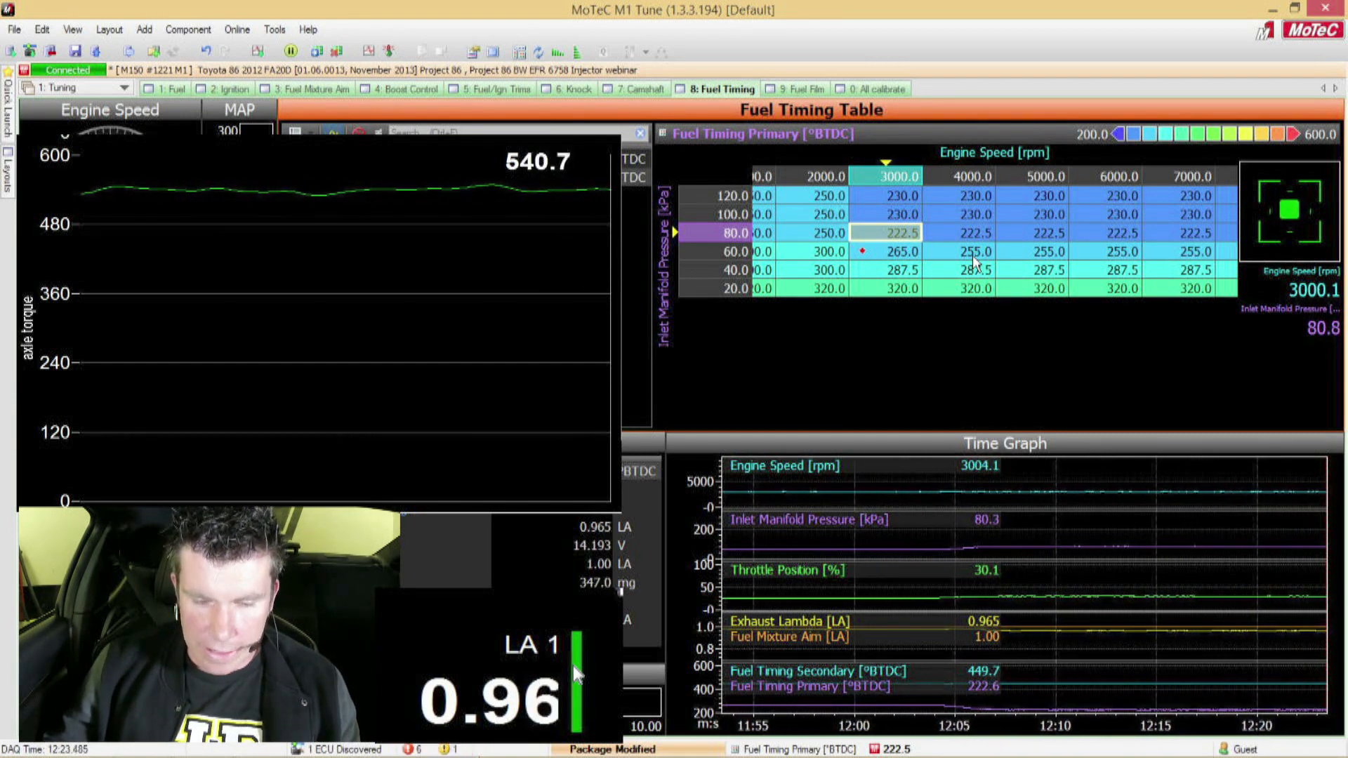
type("-10")
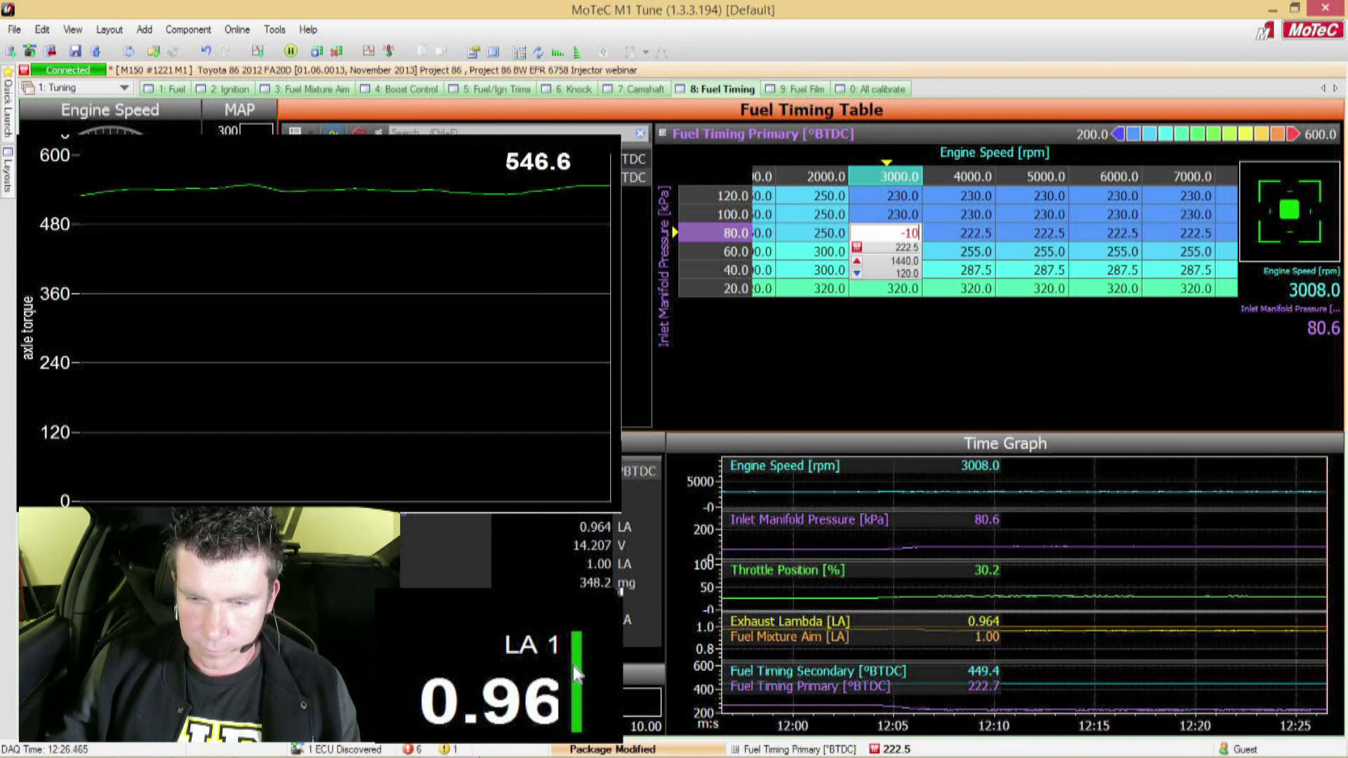
key("Return")
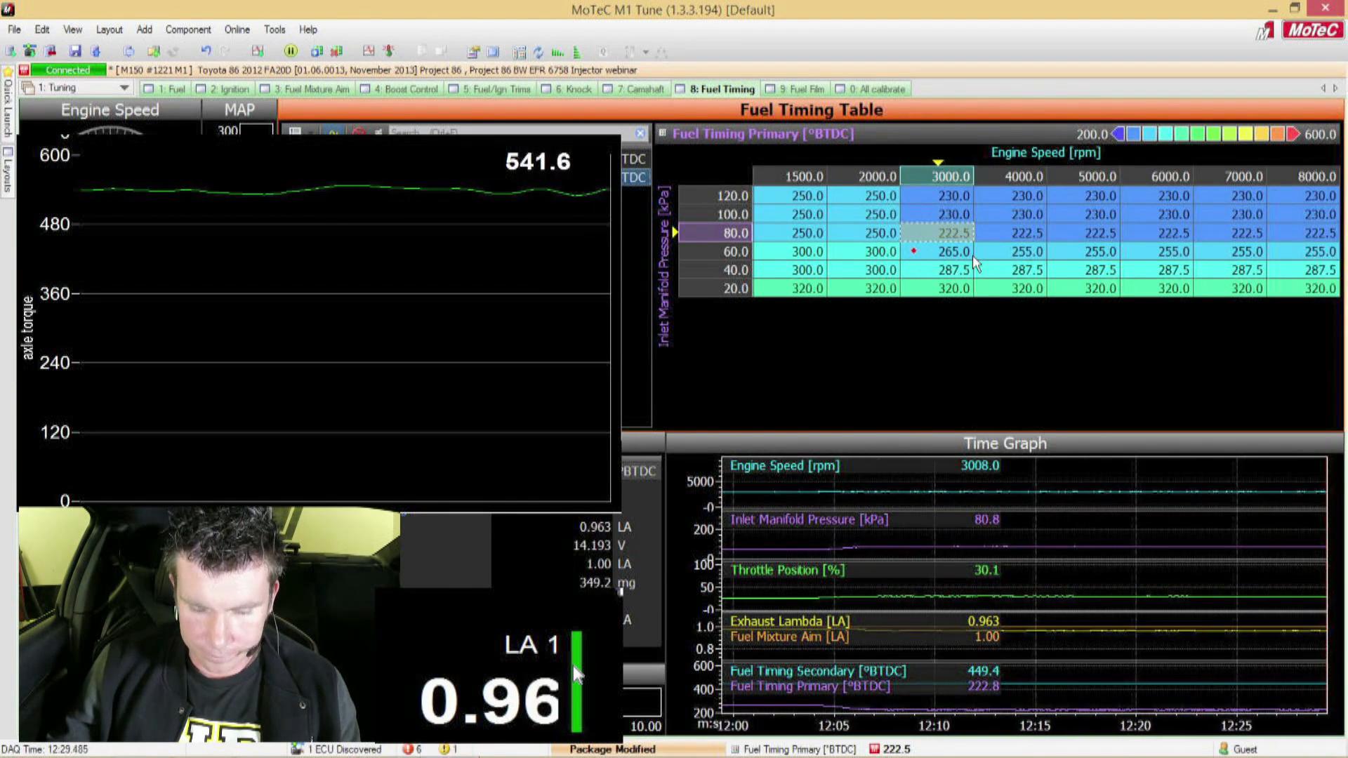
type("10")
key("Return")
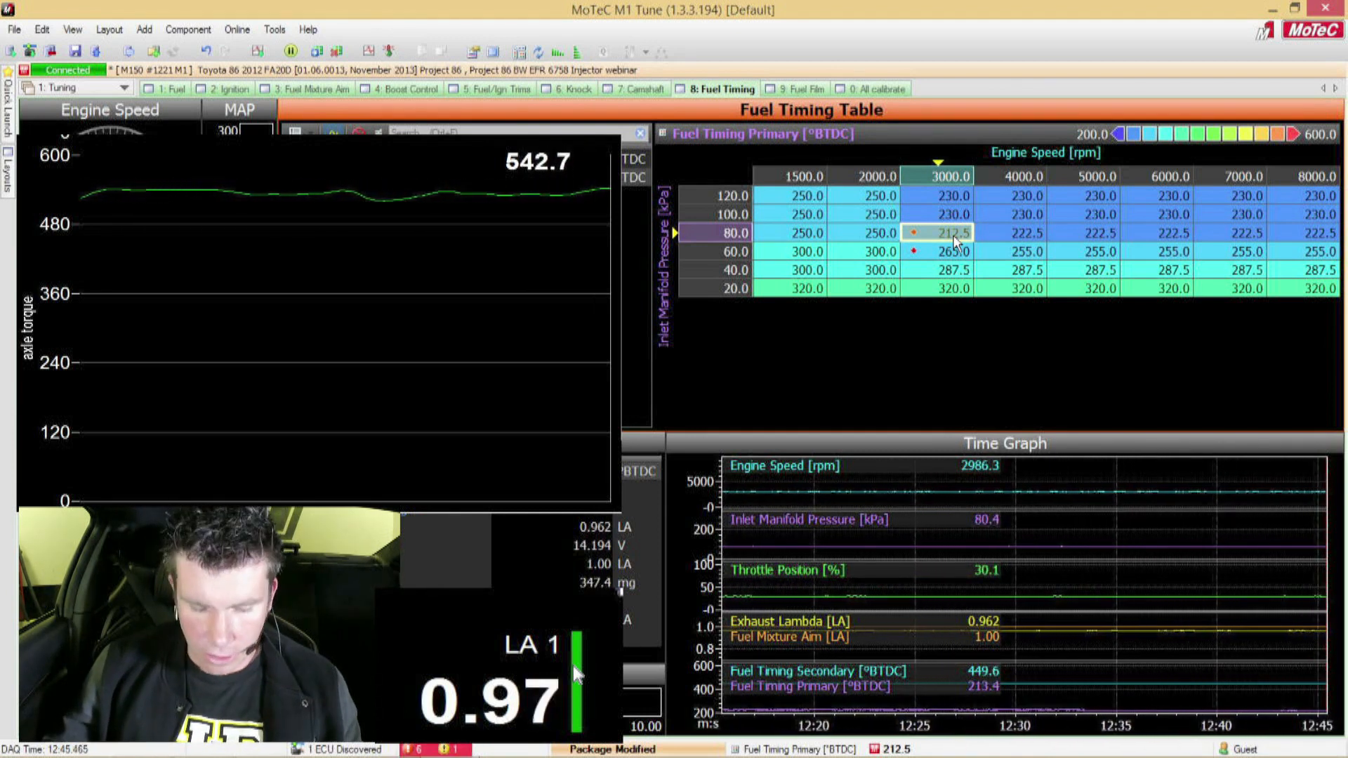
Step: Try 222.5 °BTDC for the primary fuel timing at 3000 rpm, 80 kPa, and return the cell to 212.5 °BTDC
type("10")
key("plus")
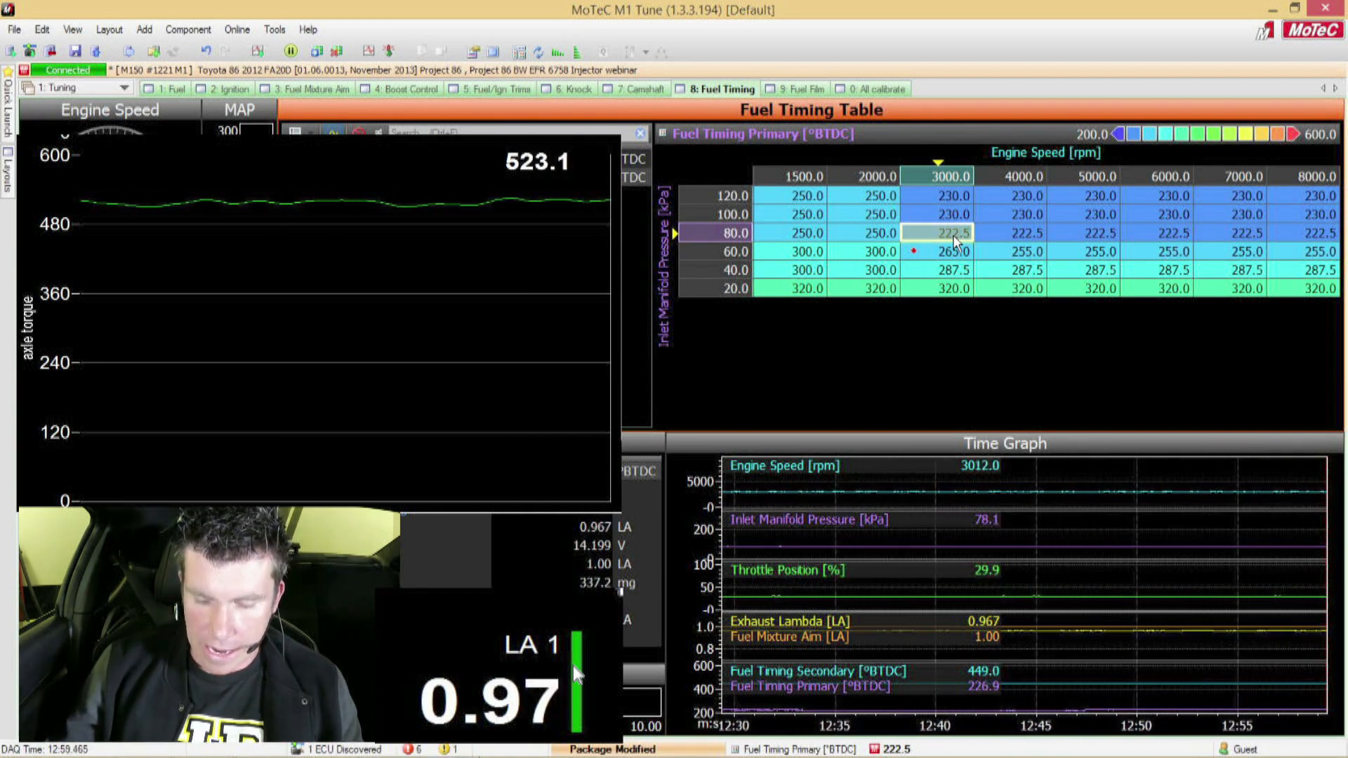
type("1")
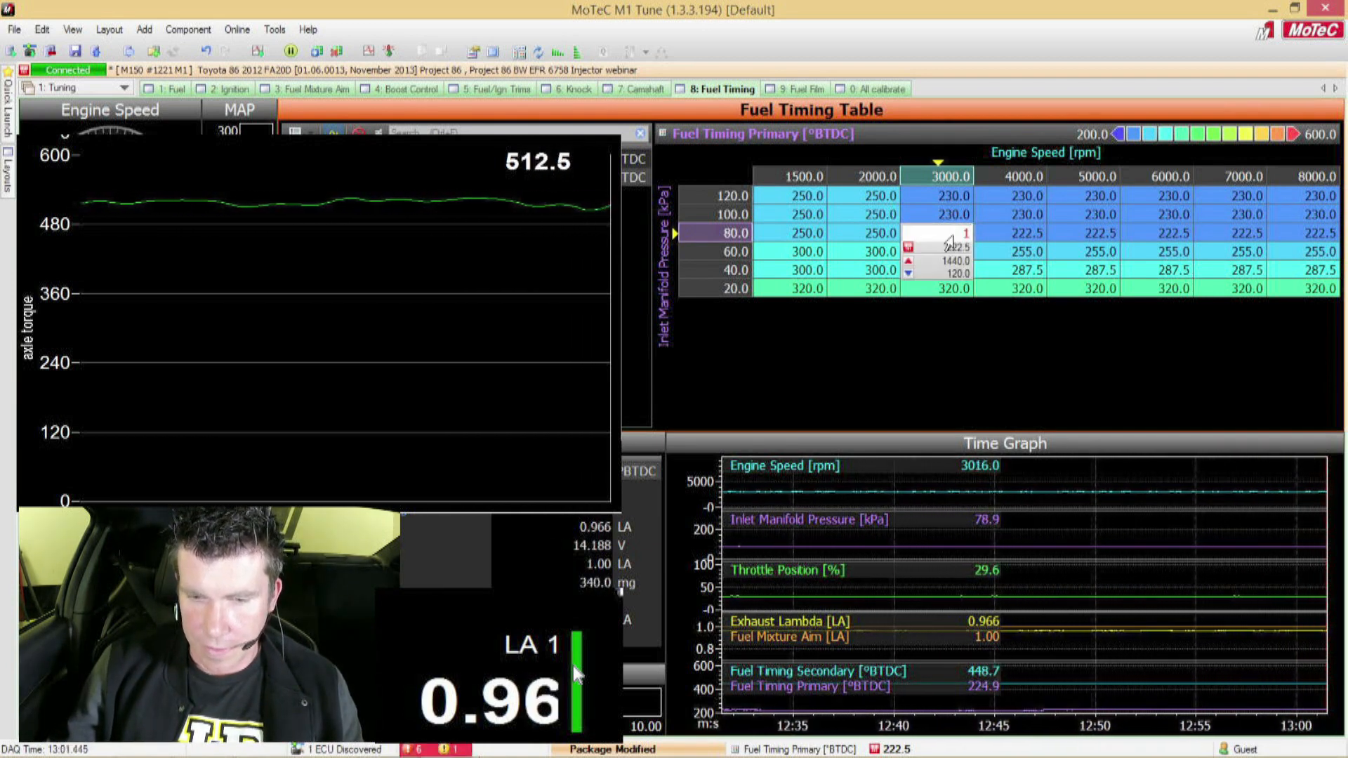
type("0")
key("minus")
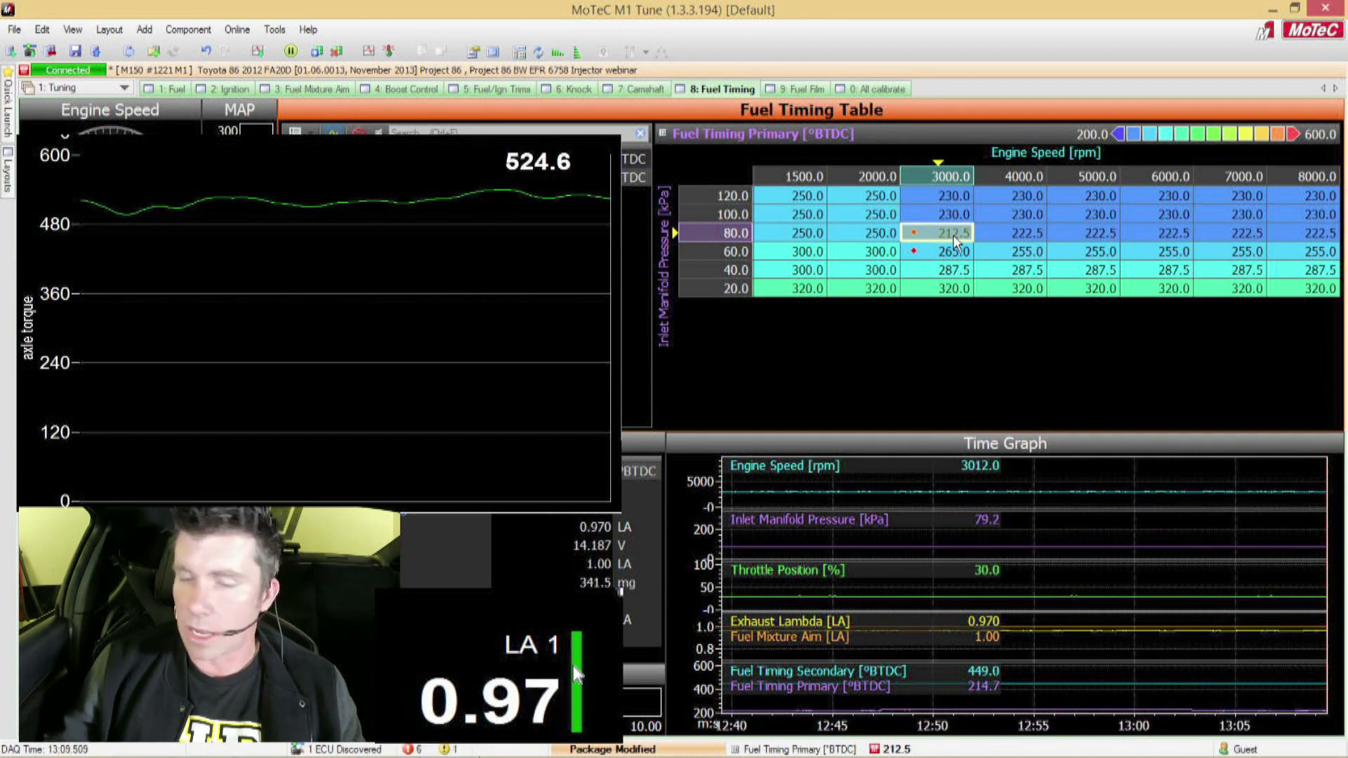
Step: Show the target display for the Fuel Timing Primary table
left_click(174, 32)
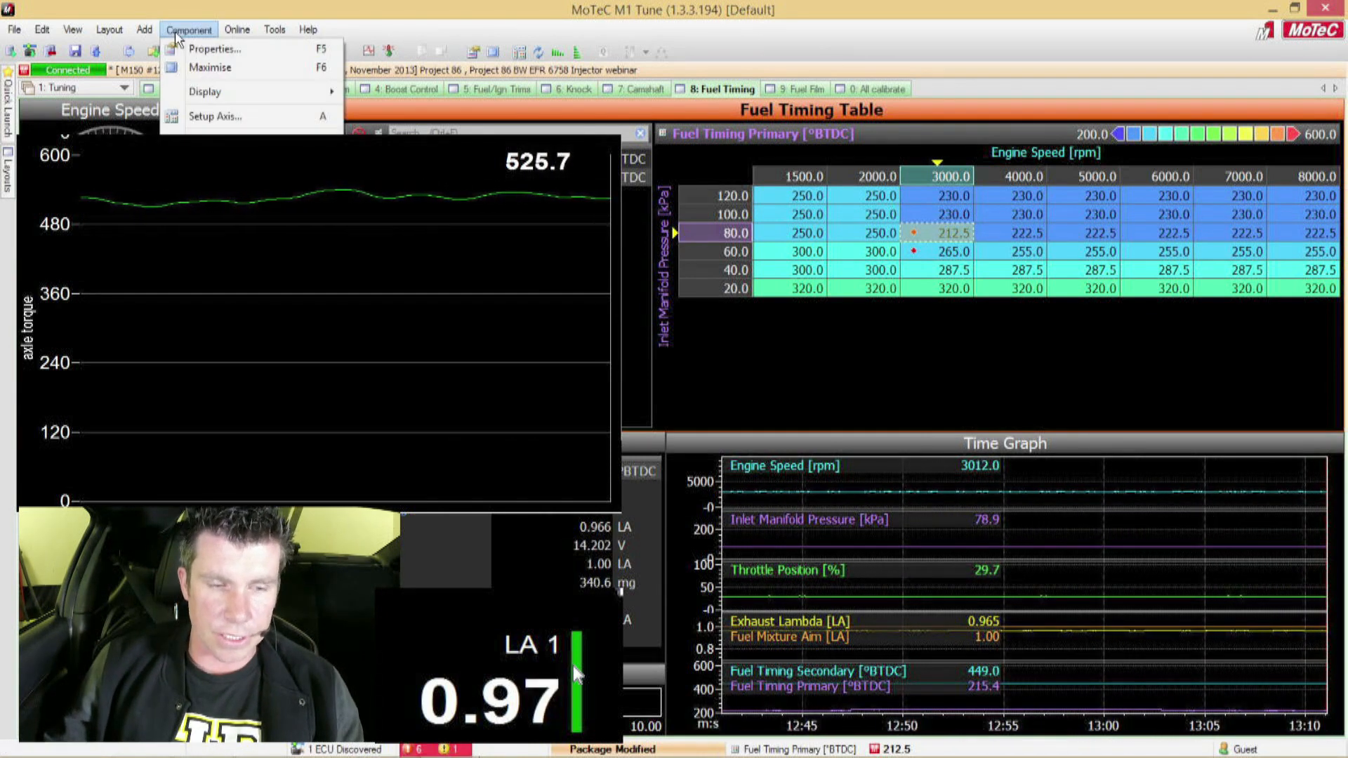
mouse_move(253, 93)
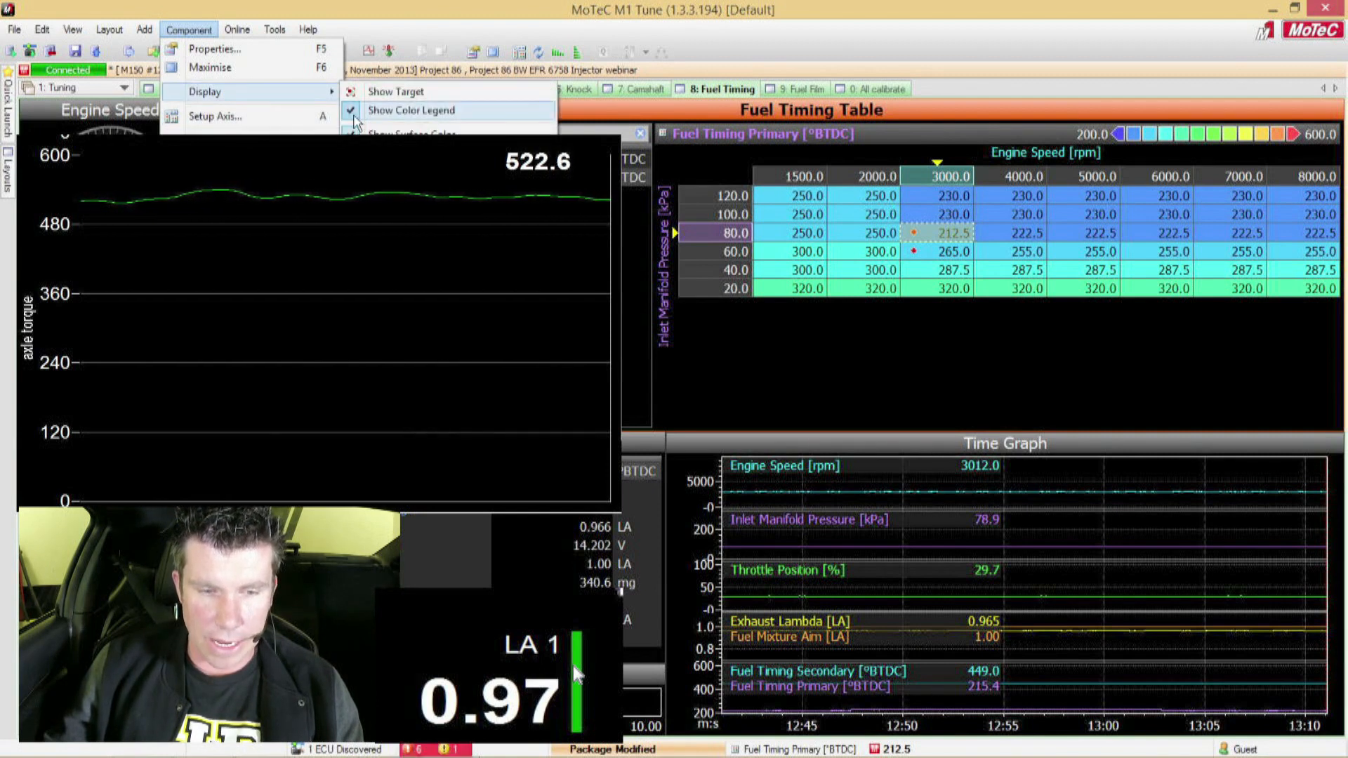
left_click(384, 96)
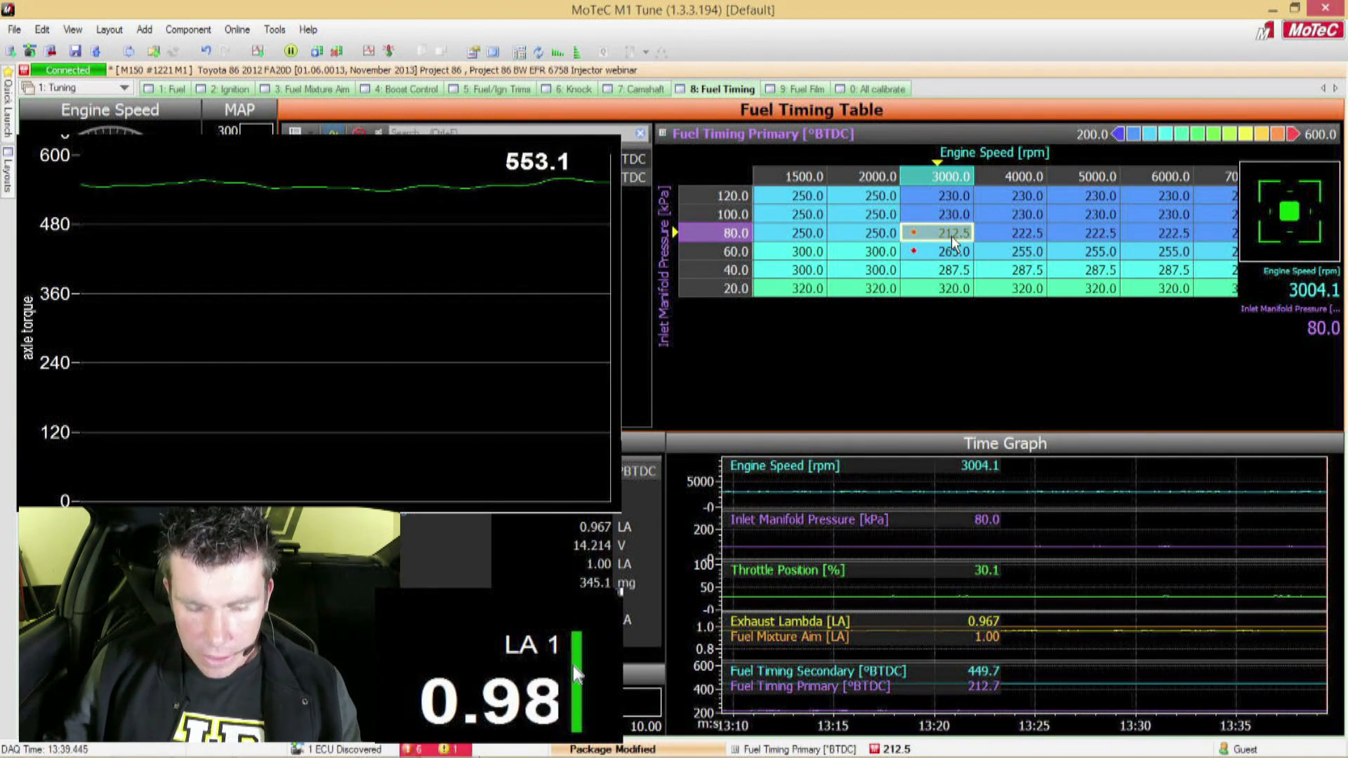
Step: Raise the primary fuel timing at 3000 rpm, 80 kPa by 20 degrees to 232.5 °BTDC, and by another 10 to 242.5 °BTDC
type("20")
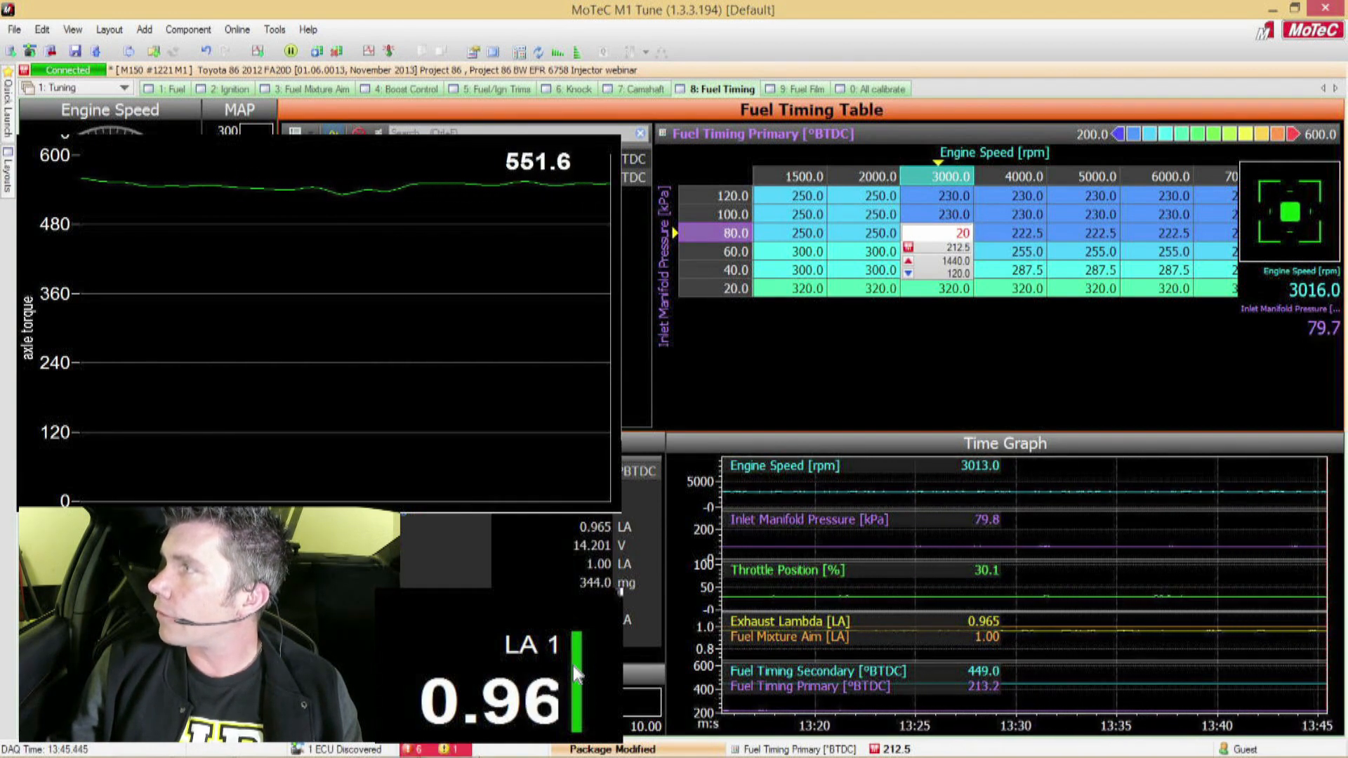
key("Return")
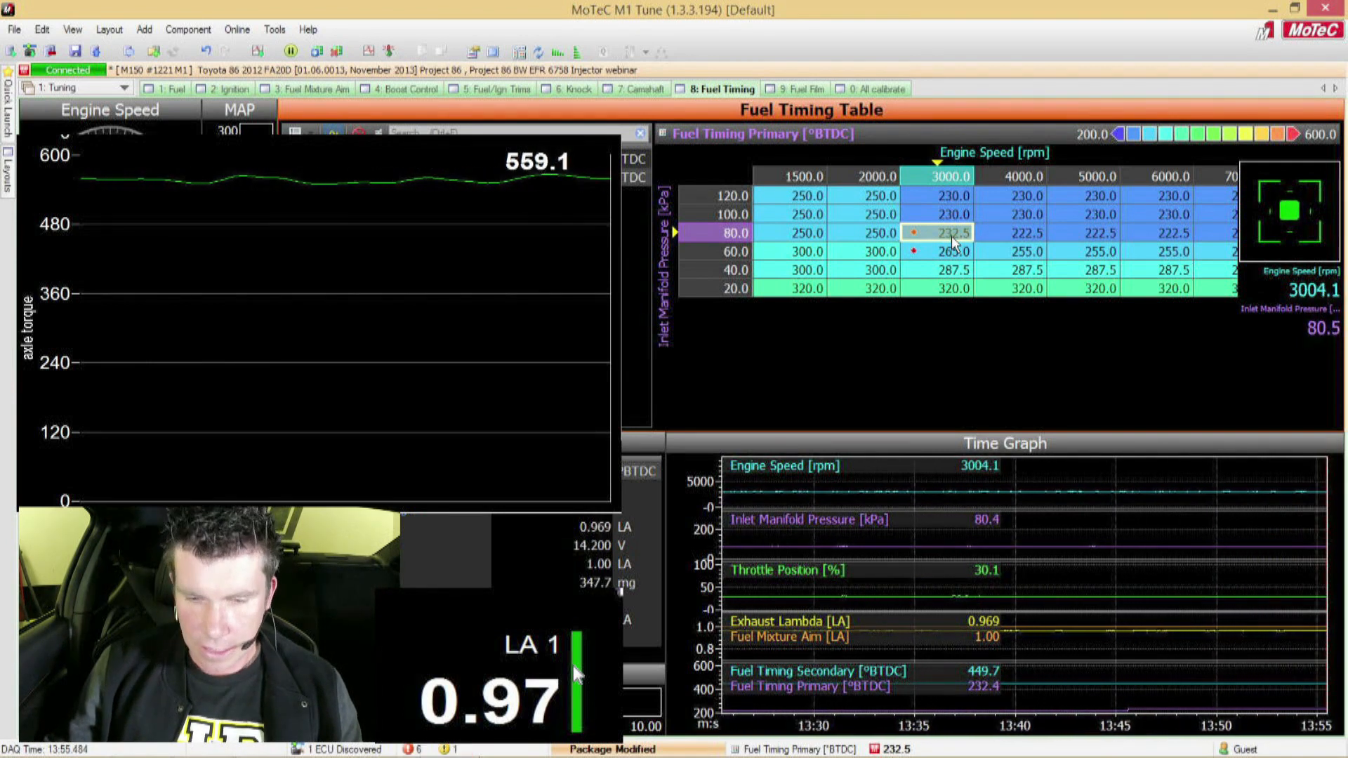
type("10")
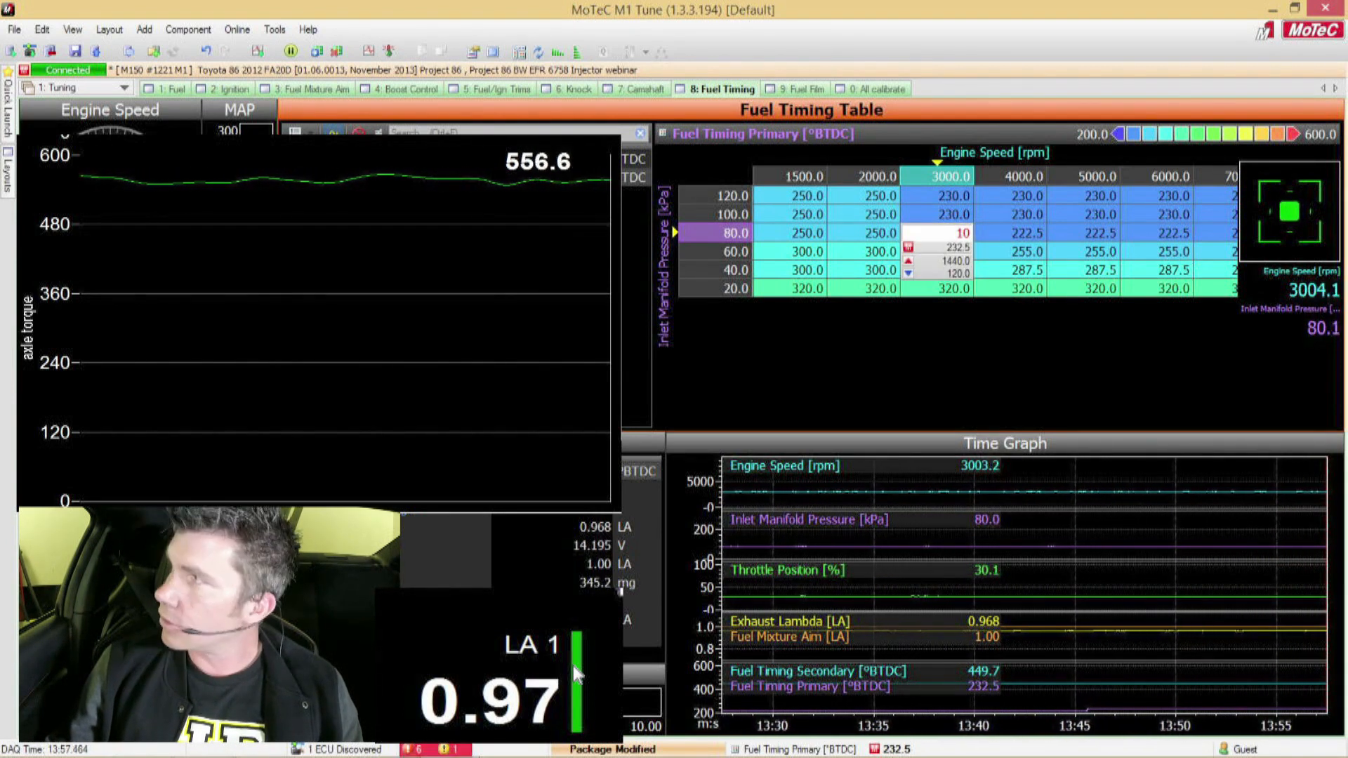
key("Return")
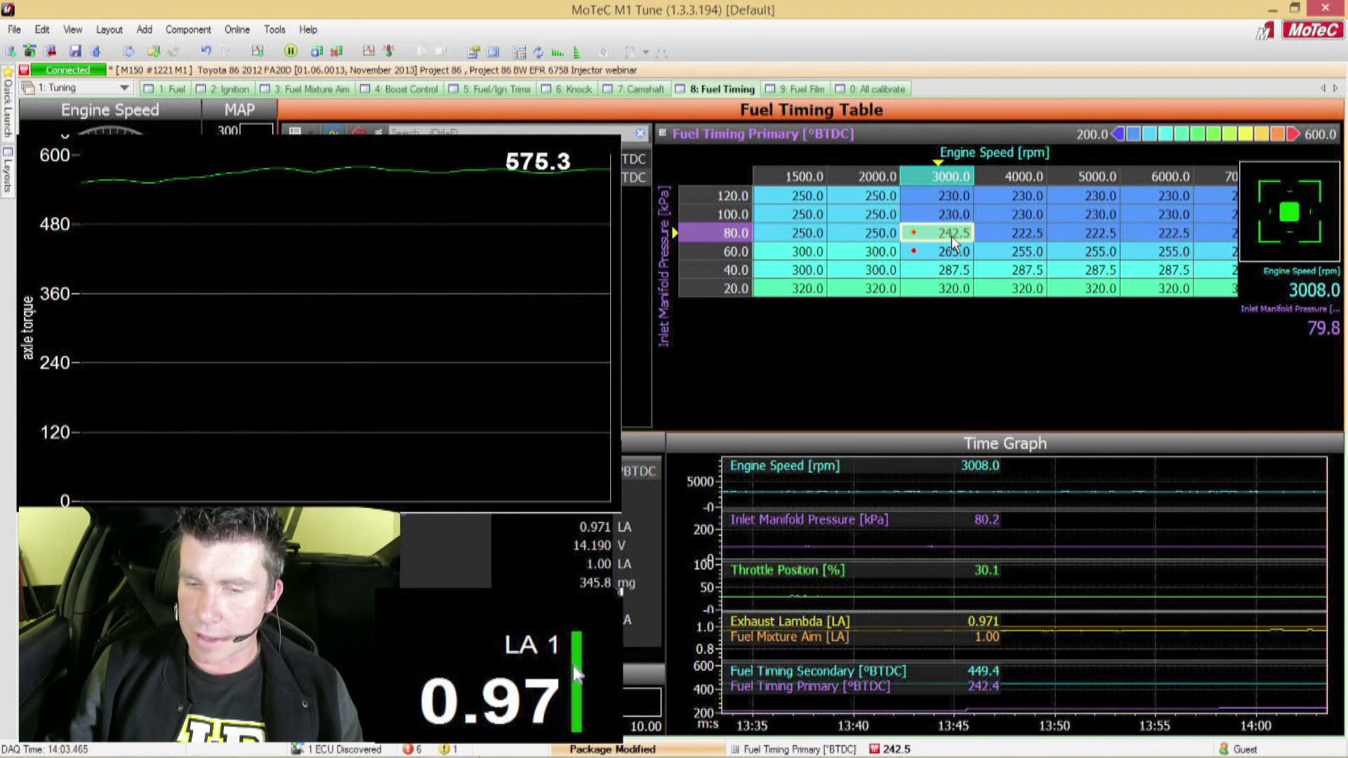
Step: Raise the primary fuel timing at 3000 rpm, 80 kPa to 252.5 °BTDC, try 262.5 °BTDC, and return to 252.5 °BTDC
type("10")
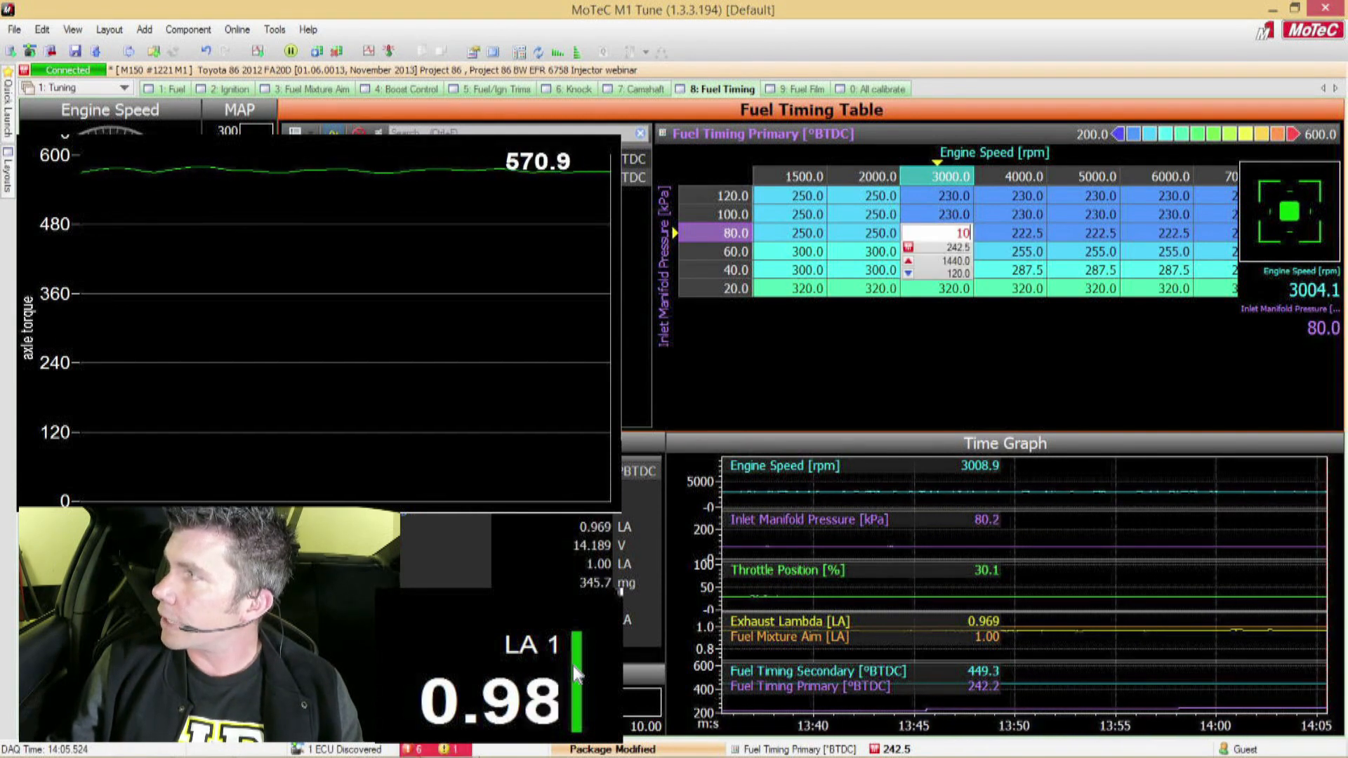
key("Return")
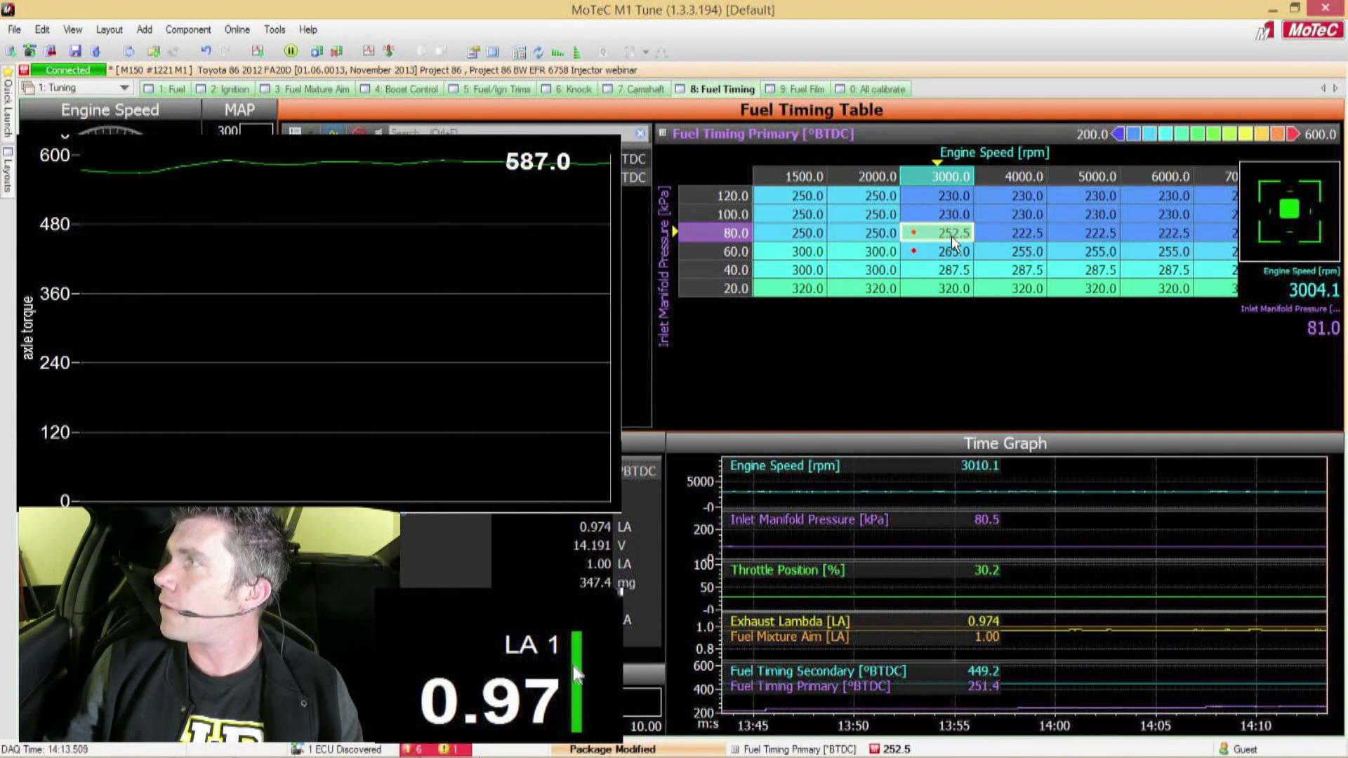
type("10")
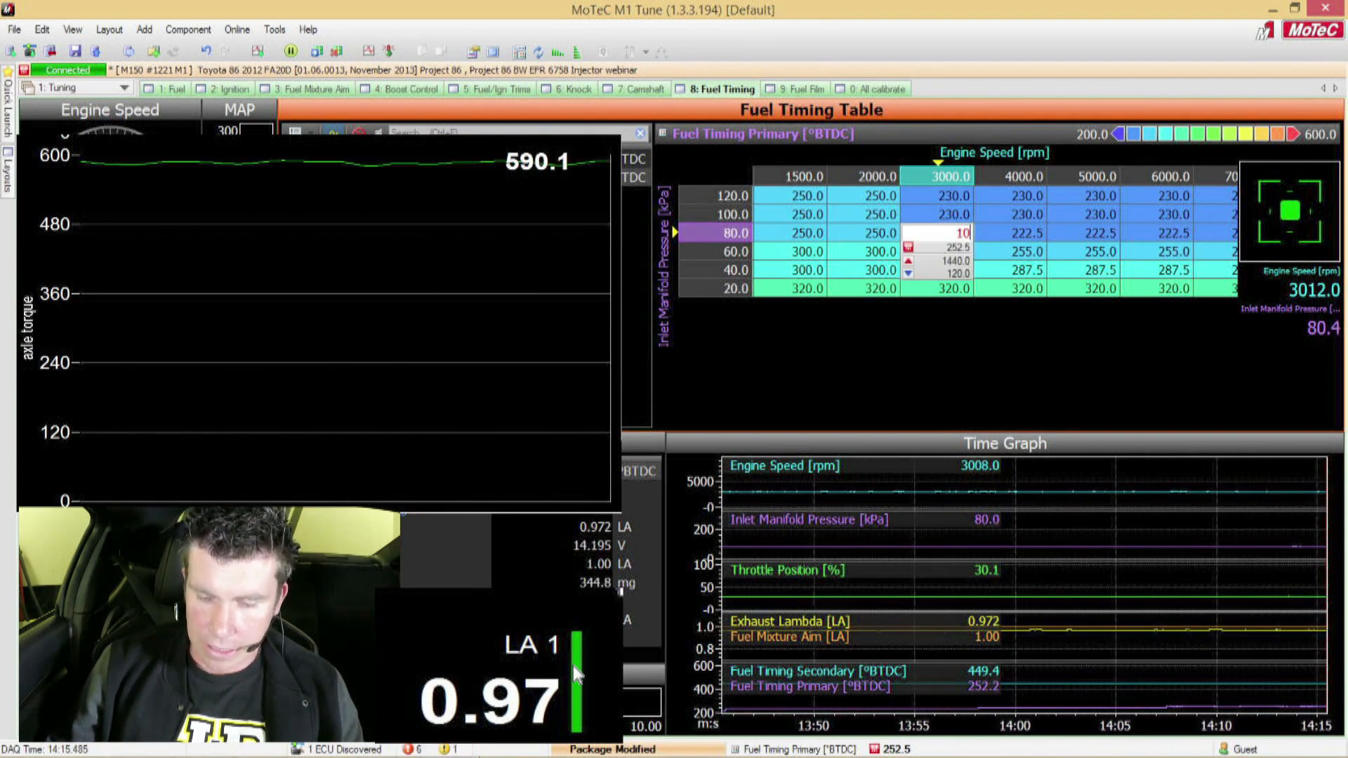
key("plus")
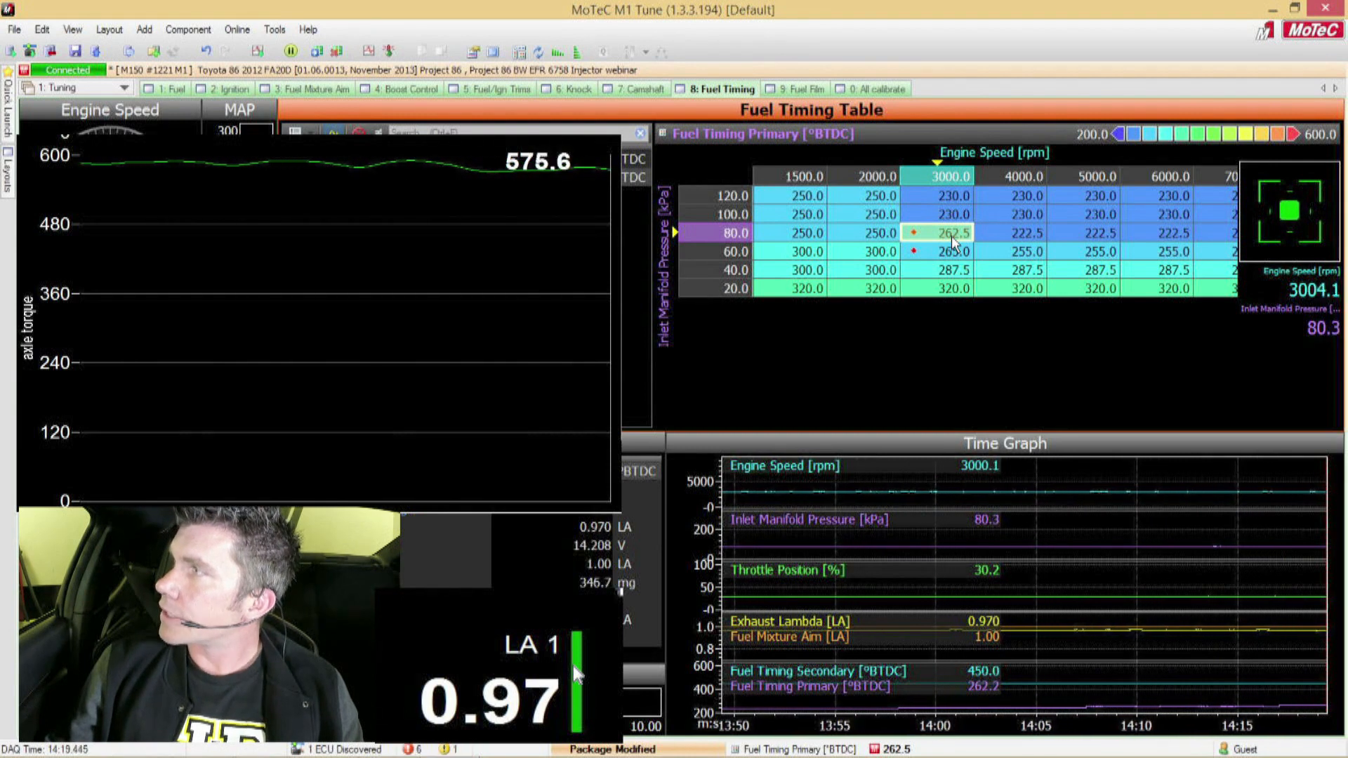
type("10")
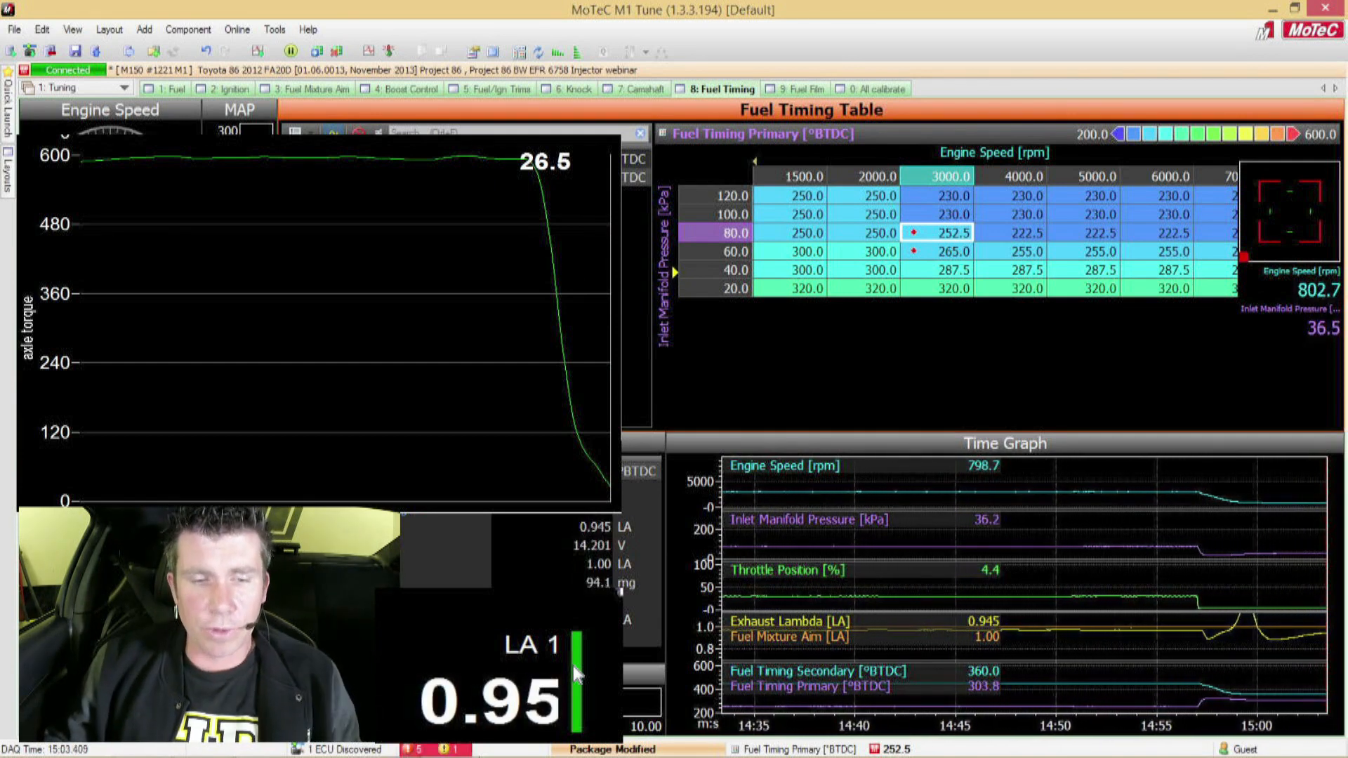
Step: Open the Fuel Injector Secondary Contribution Main table in the Fuel worksheet and select a cell in its 100 kPa row
left_click(181, 90)
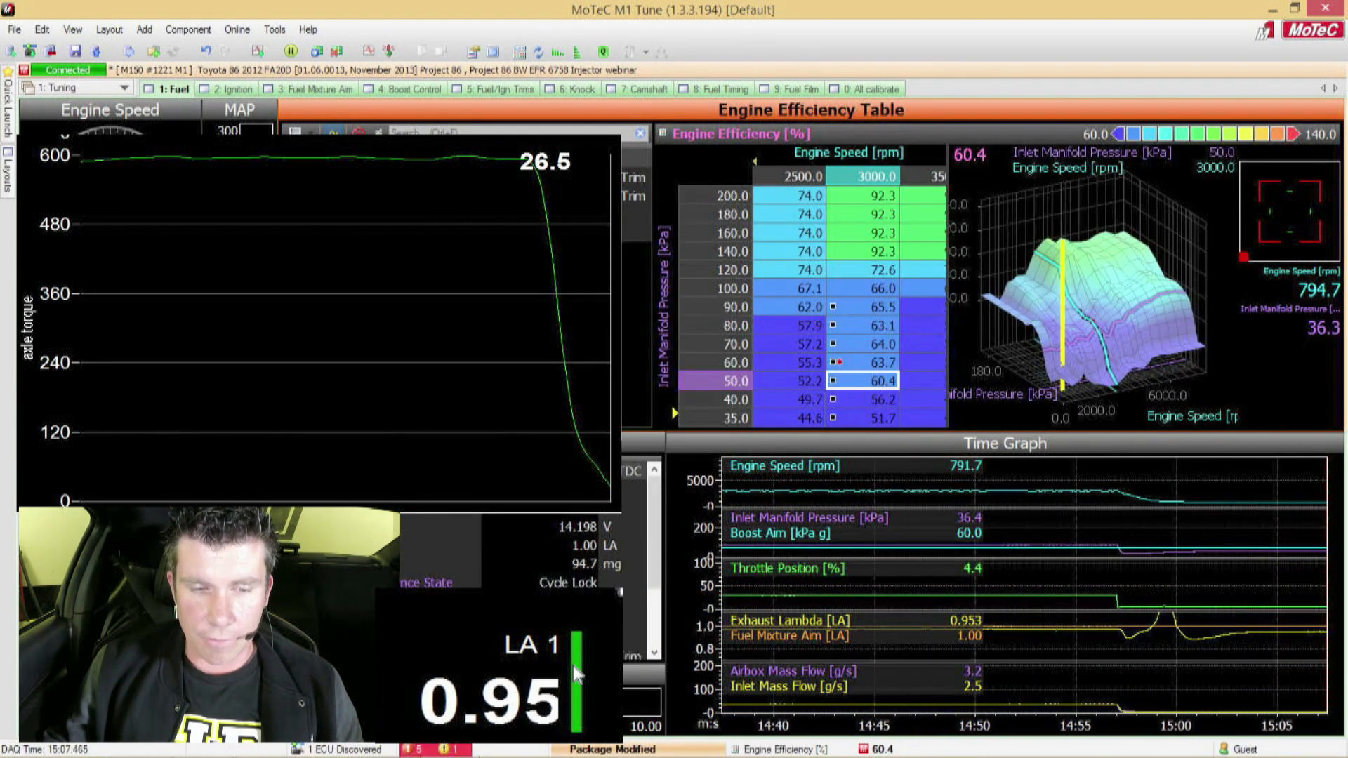
left_click(506, 233)
left_click(883, 271)
Step: Set the secondary injector contribution to 100% for the 3000 rpm cells from 50 to 200 kPa
key("Right")
key("Right")
key("Right")
key("Right")
key("Right")
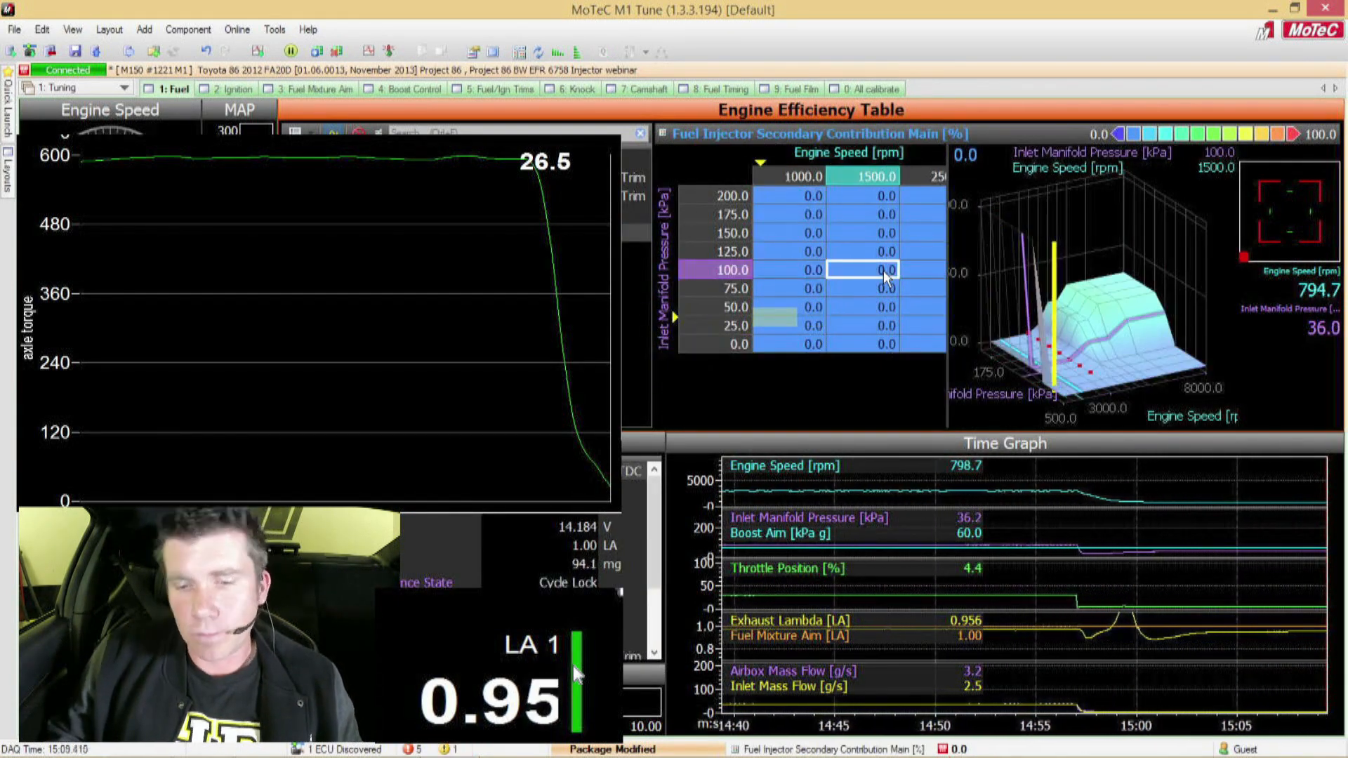
key("Left")
key("Up")
key("Up")
key("Up")
key("Up")
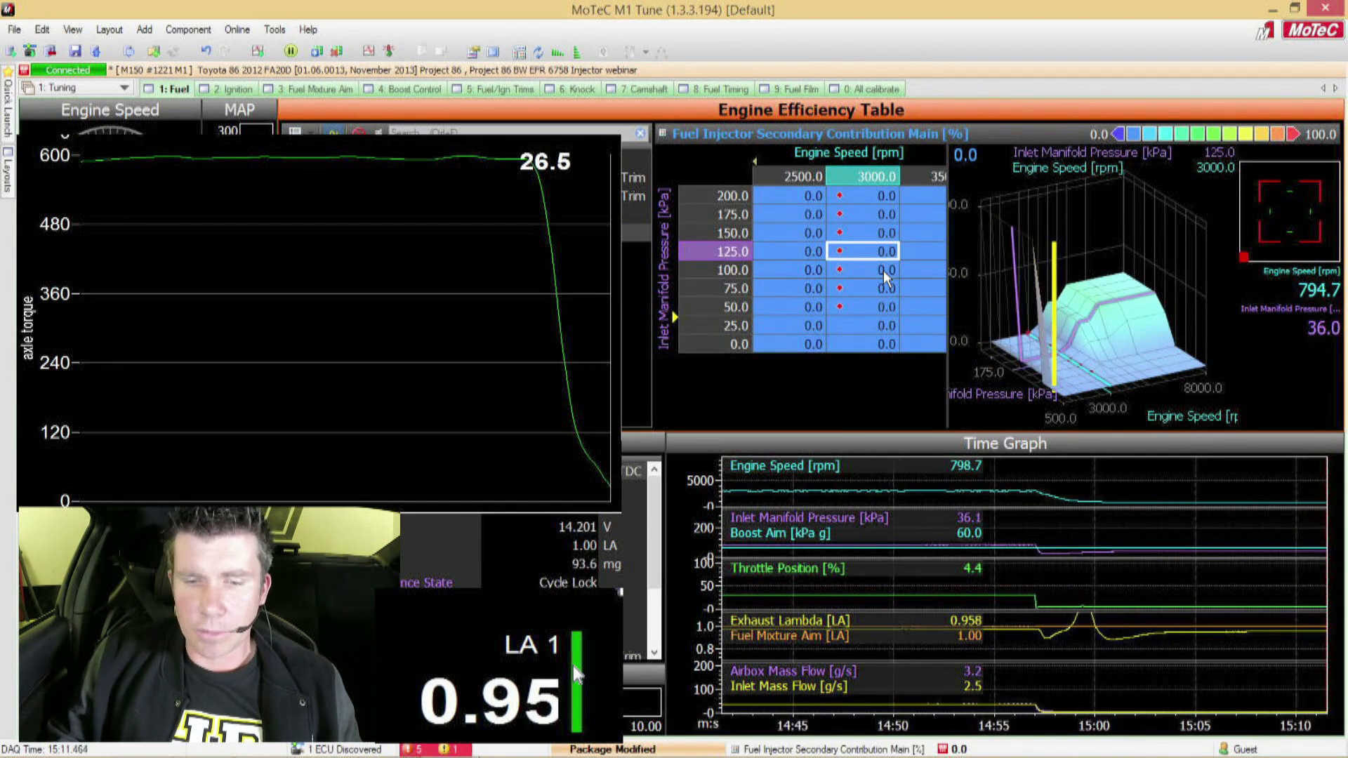
key("shift+Down")
key("shift+Down")
key("shift+Down")
key("shift+Down")
key("shift+Down")
key("shift+Down")
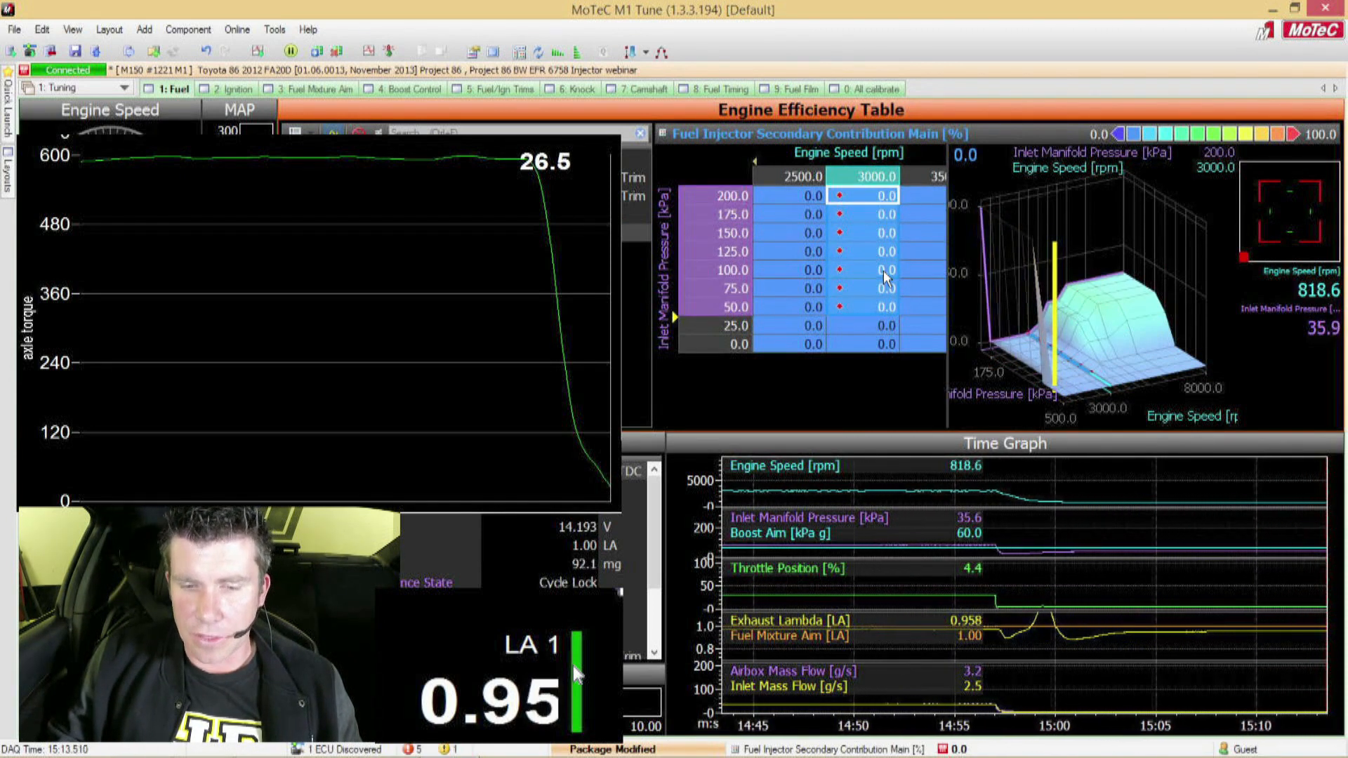
type("100")
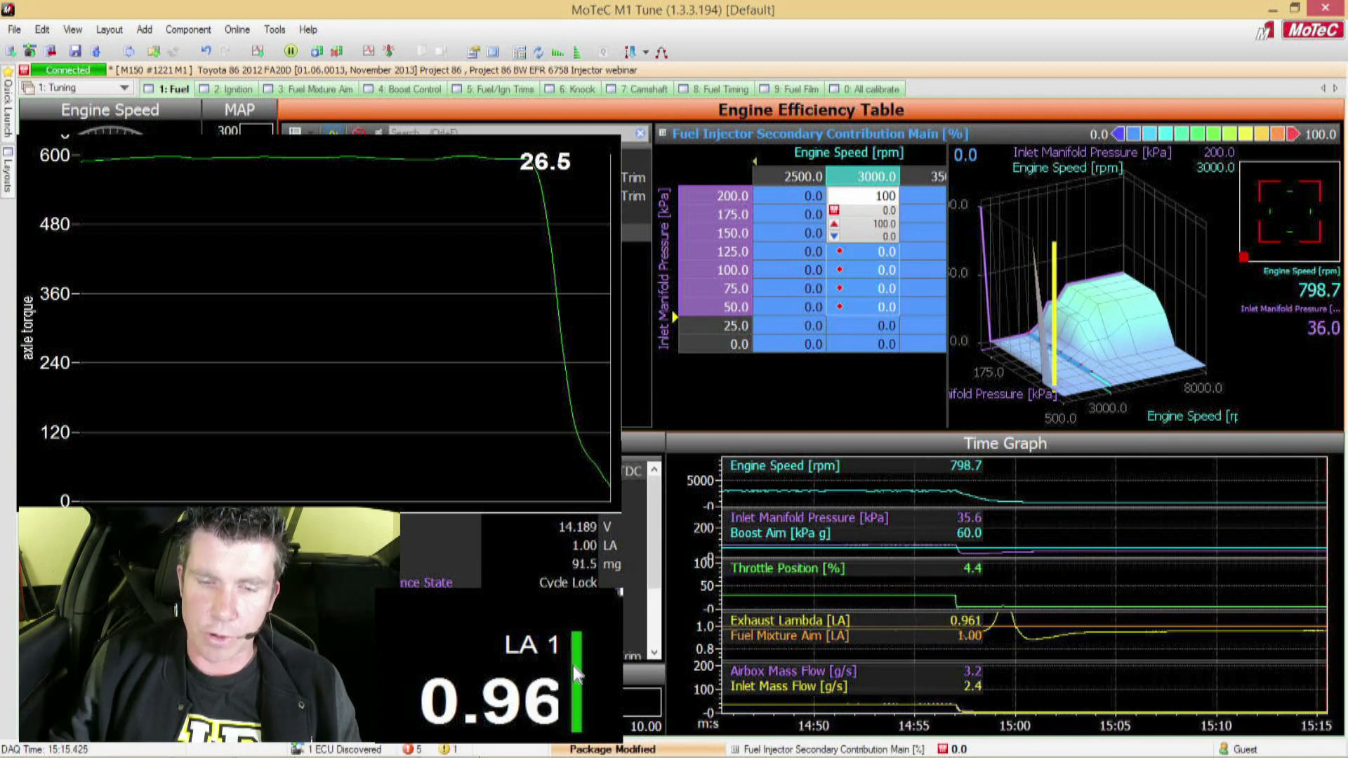
key("Return")
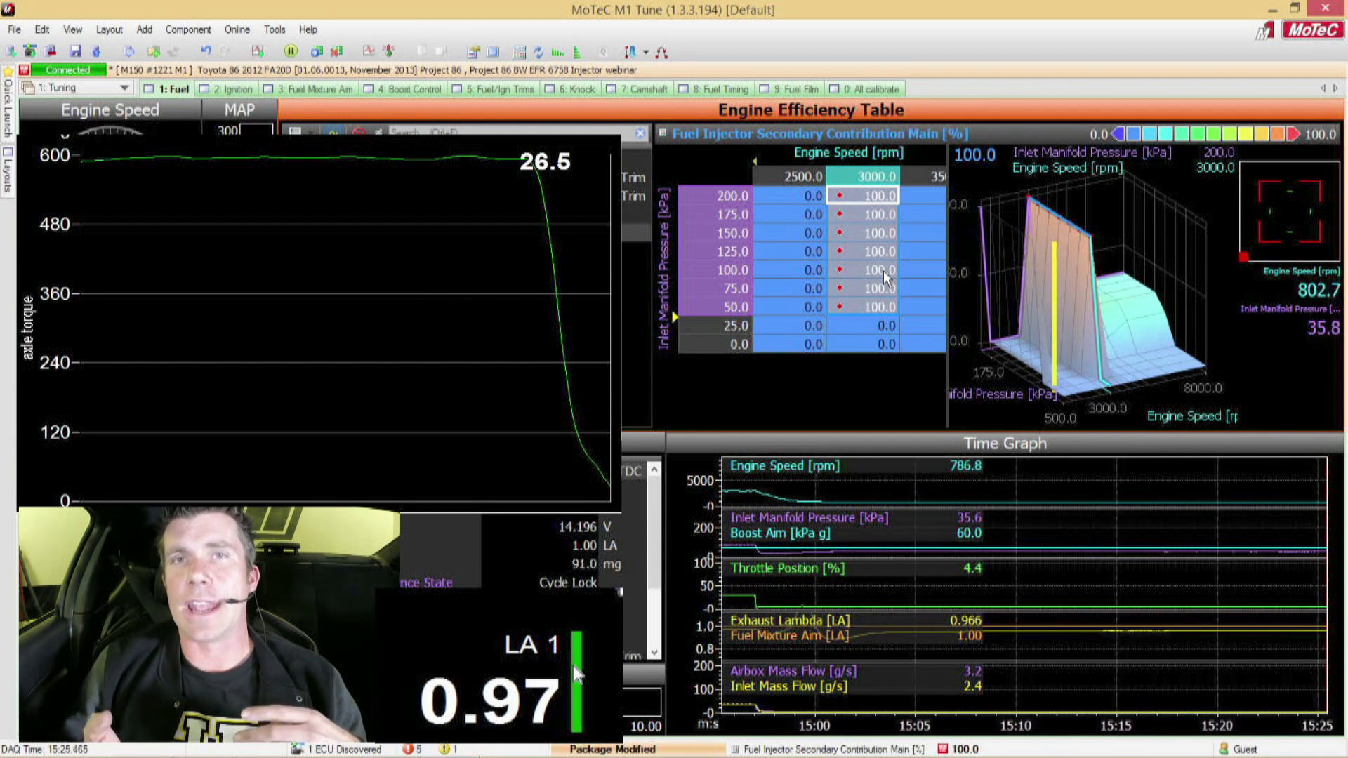
Step: Open the Fuel Timing Secondary table in the Fuel Timing worksheet and select the 3000 rpm, 60 kPa cell
left_click(727, 94)
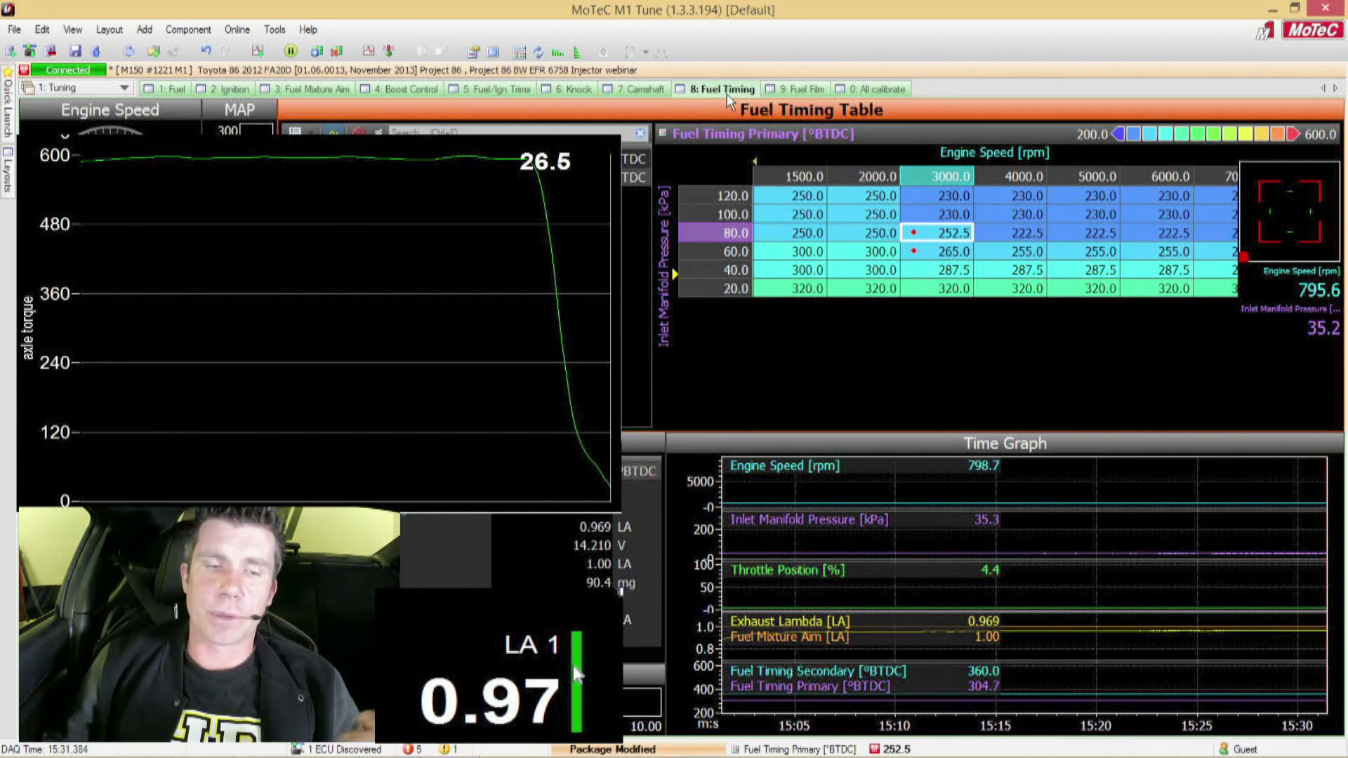
left_click(634, 160)
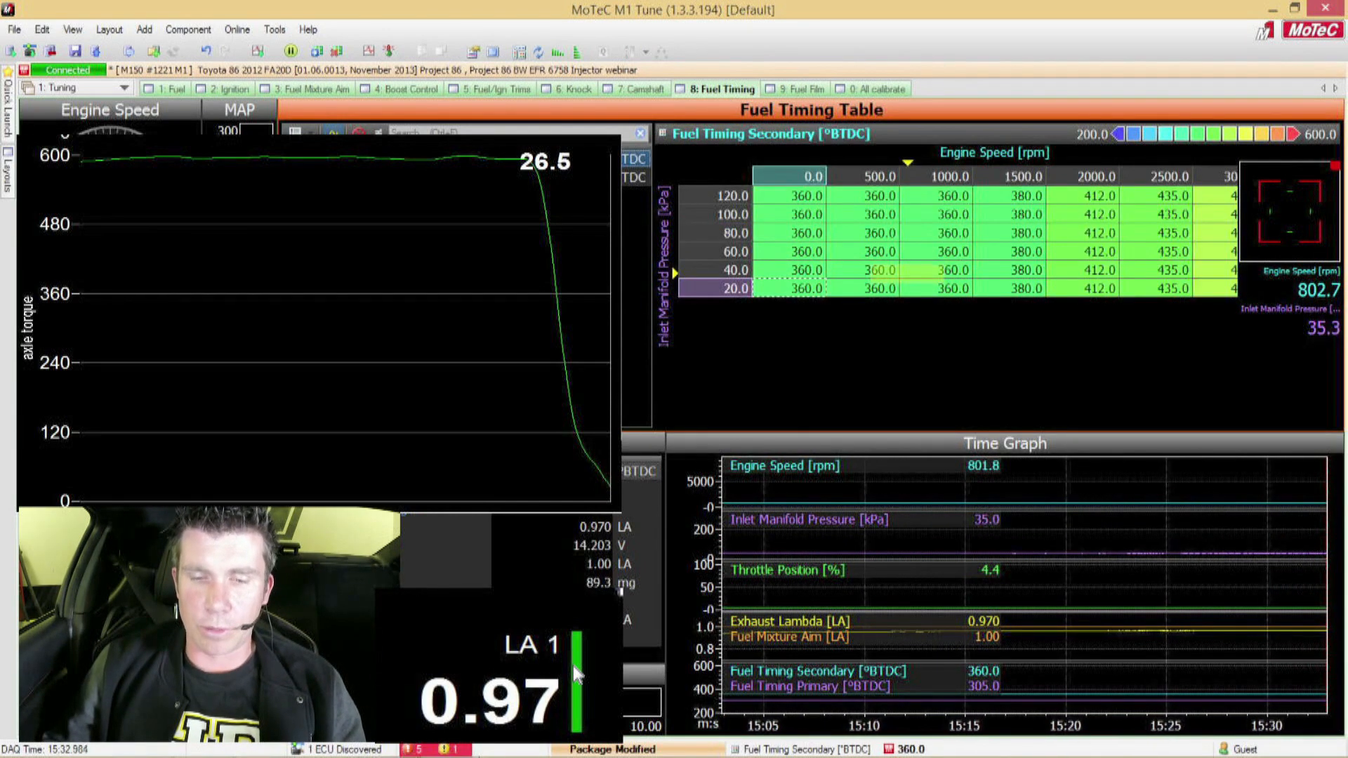
left_click(955, 216)
key("Down")
key("Down")
key("Down")
key("Right")
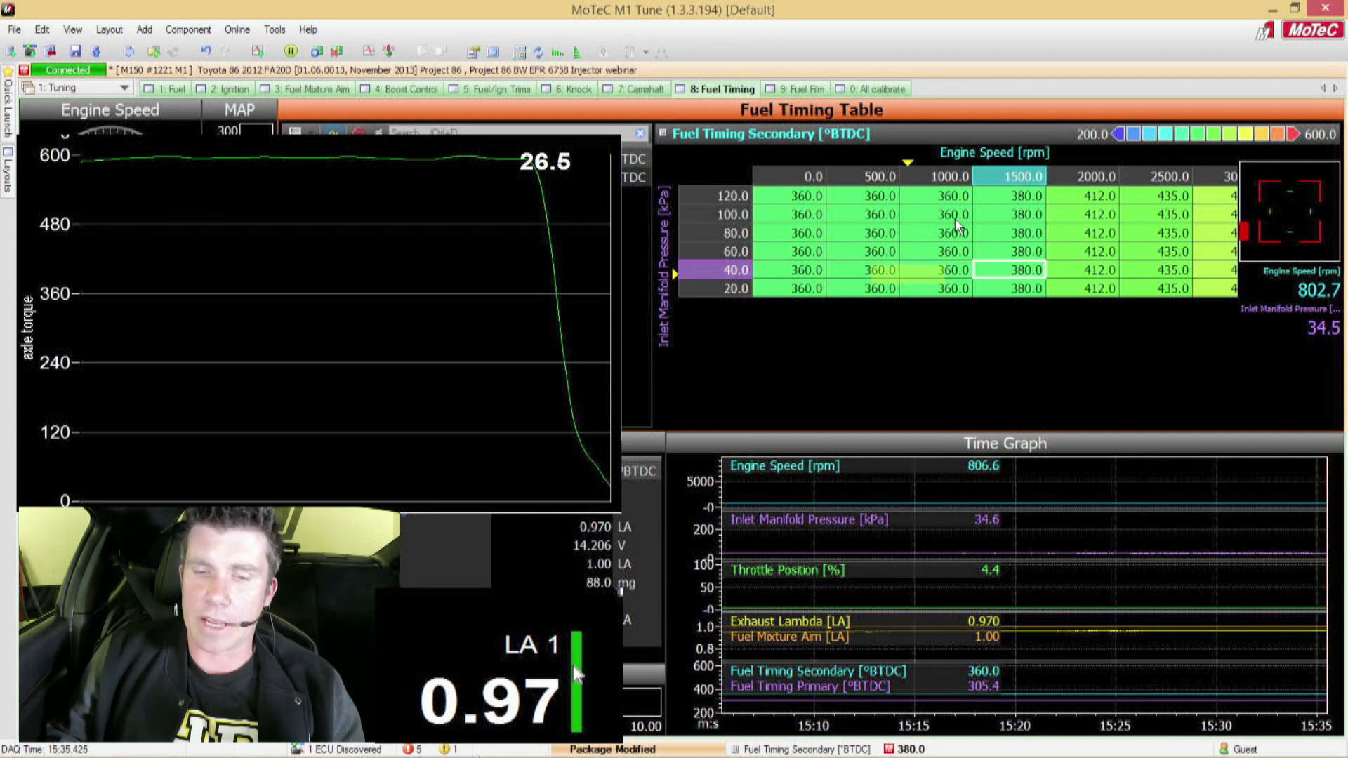
key("Right")
key("Right")
key("Right")
key("Right")
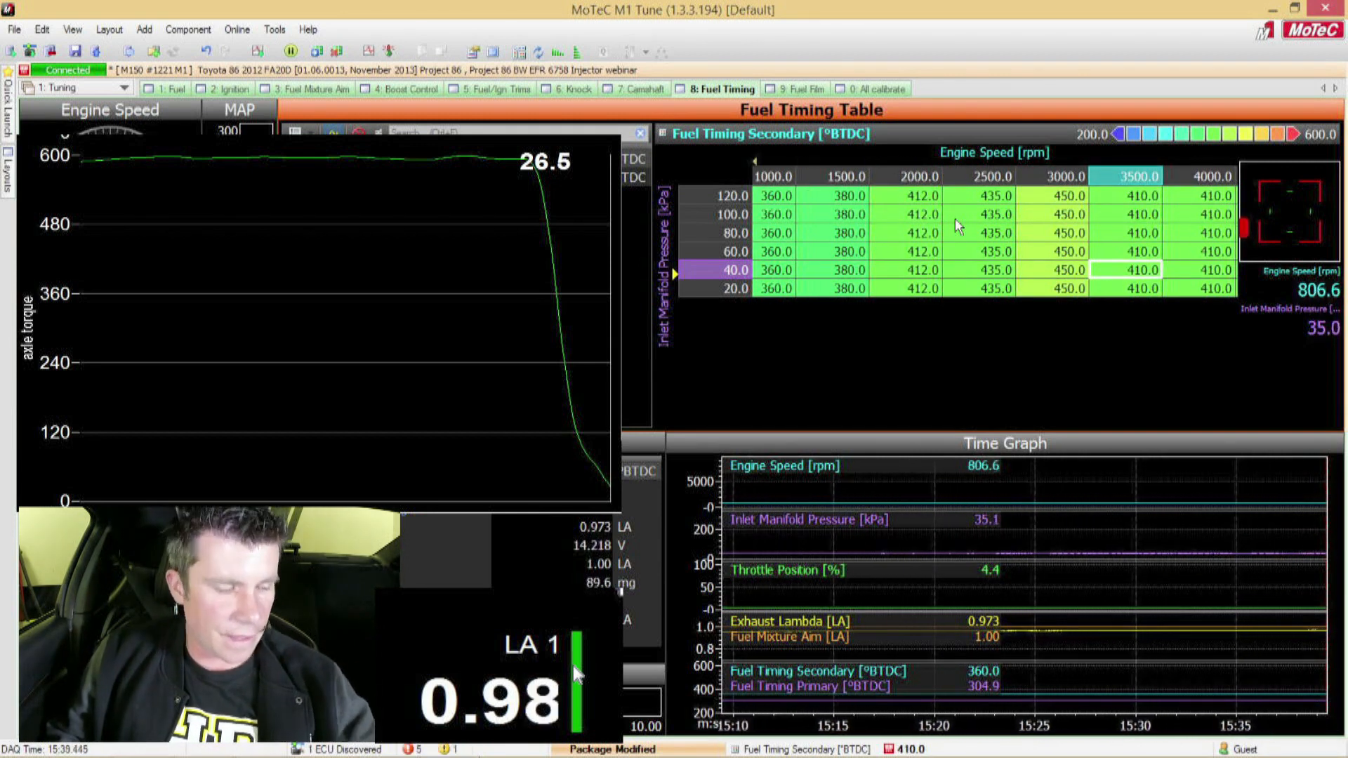
key("Left")
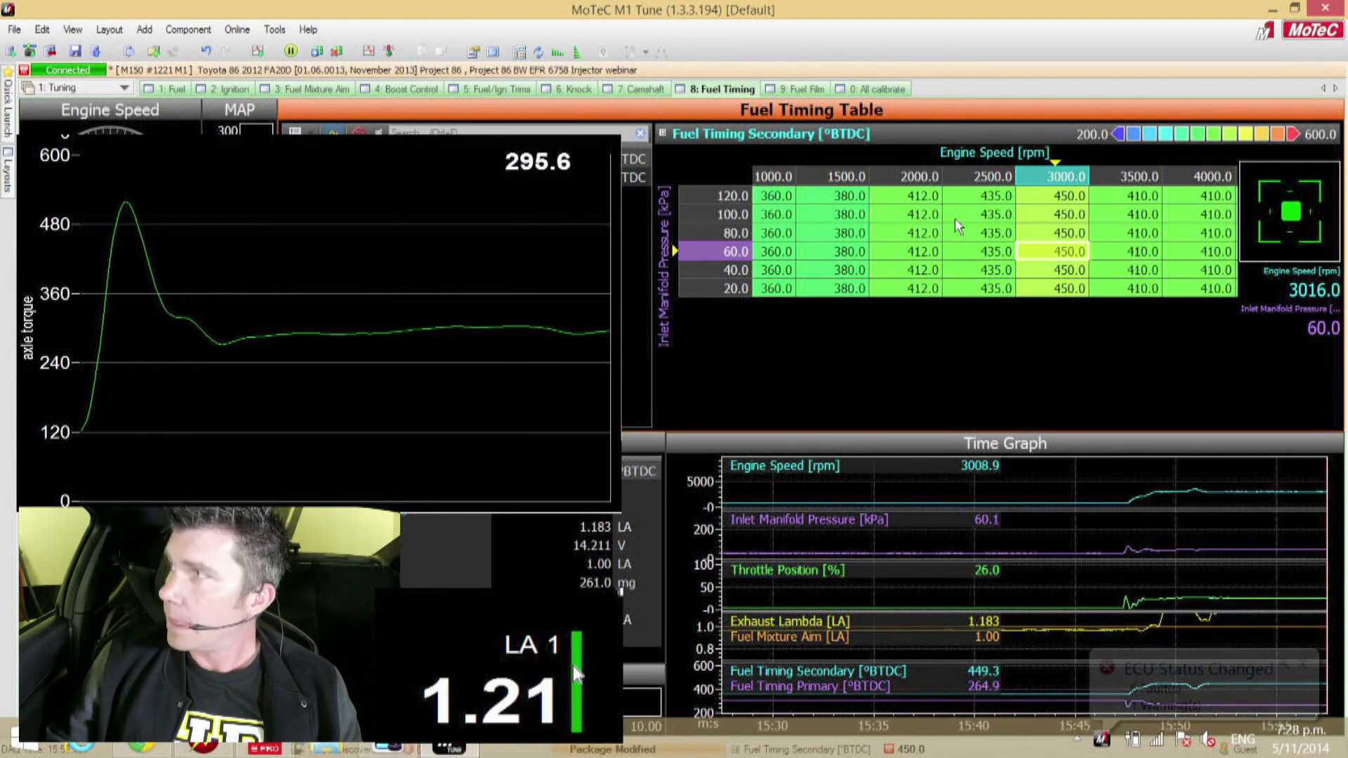
Step: Open the Engine Efficiency table in the Fuel worksheet and correct the 3000 rpm, 60 kPa cell to 75.4% from the measured lambda
left_click(181, 90)
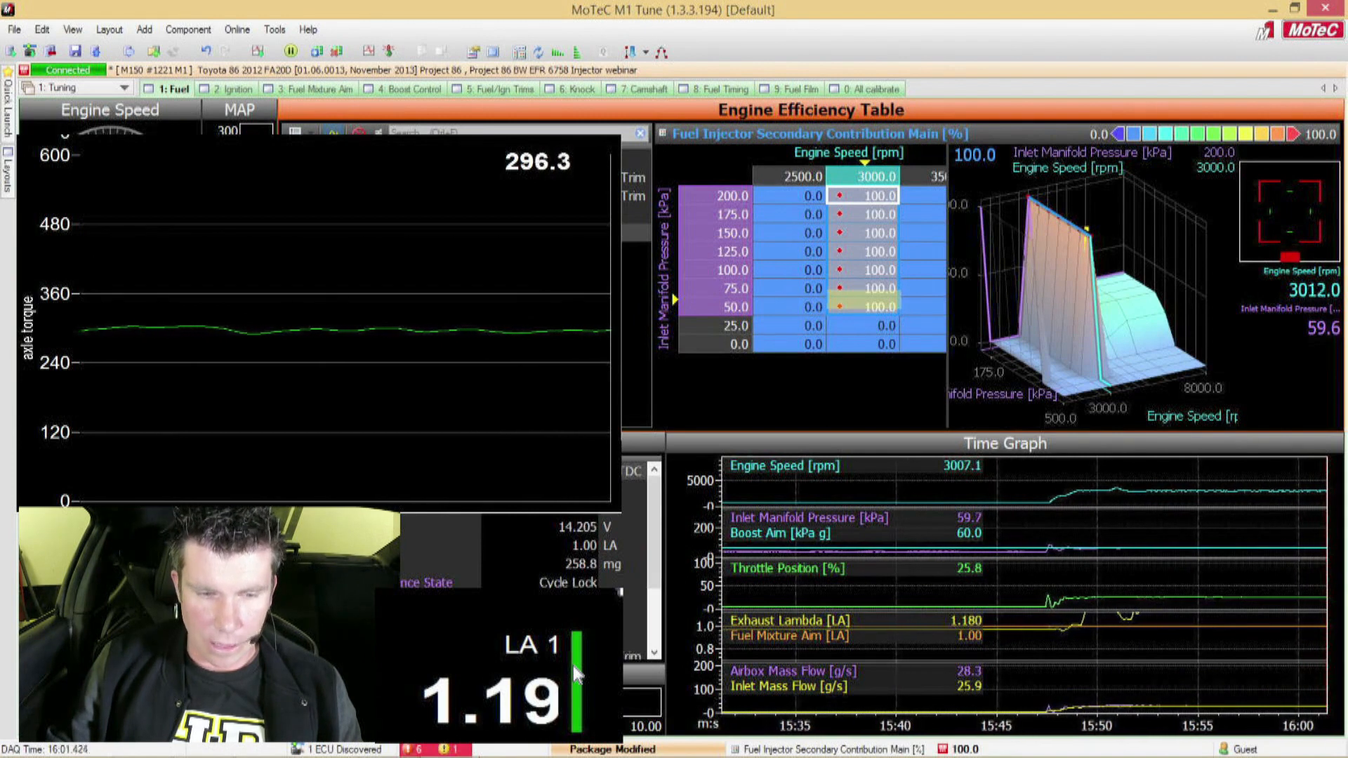
left_click(449, 178)
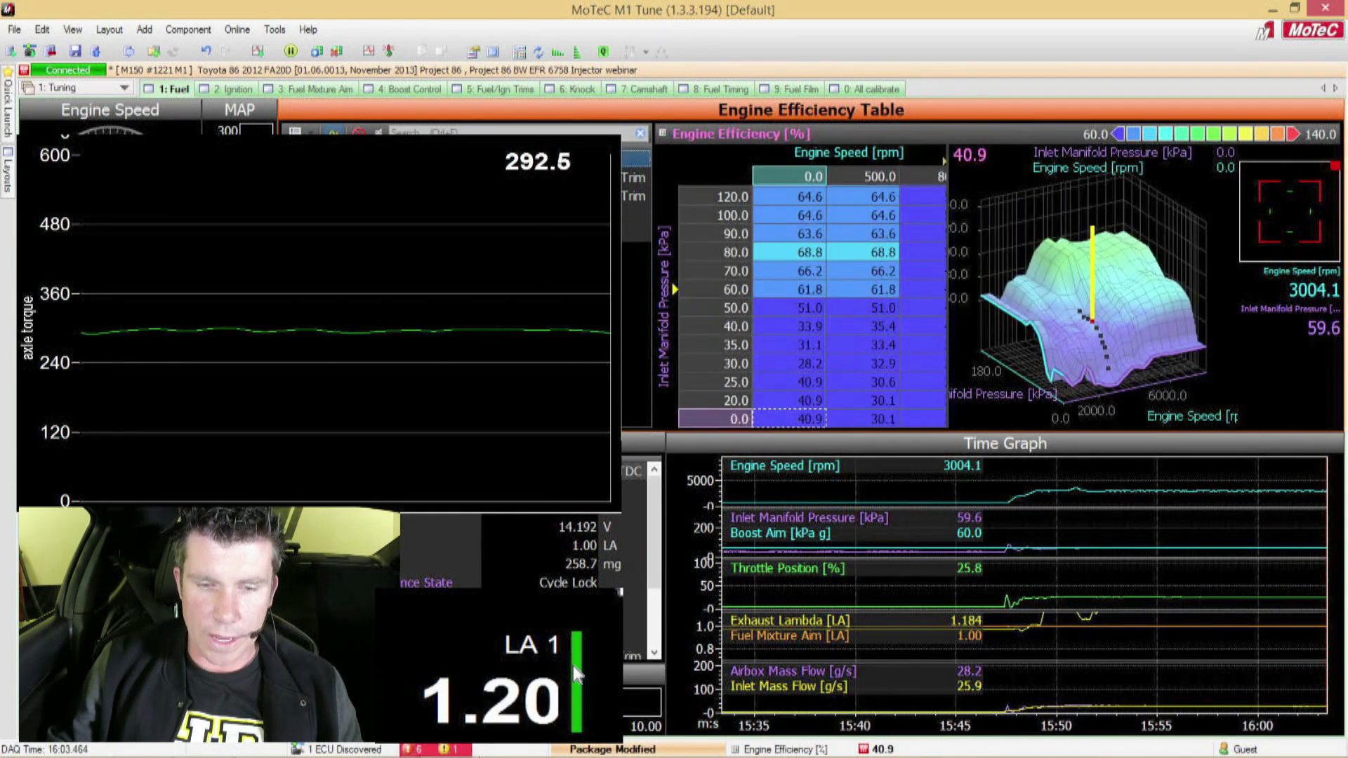
key("space")
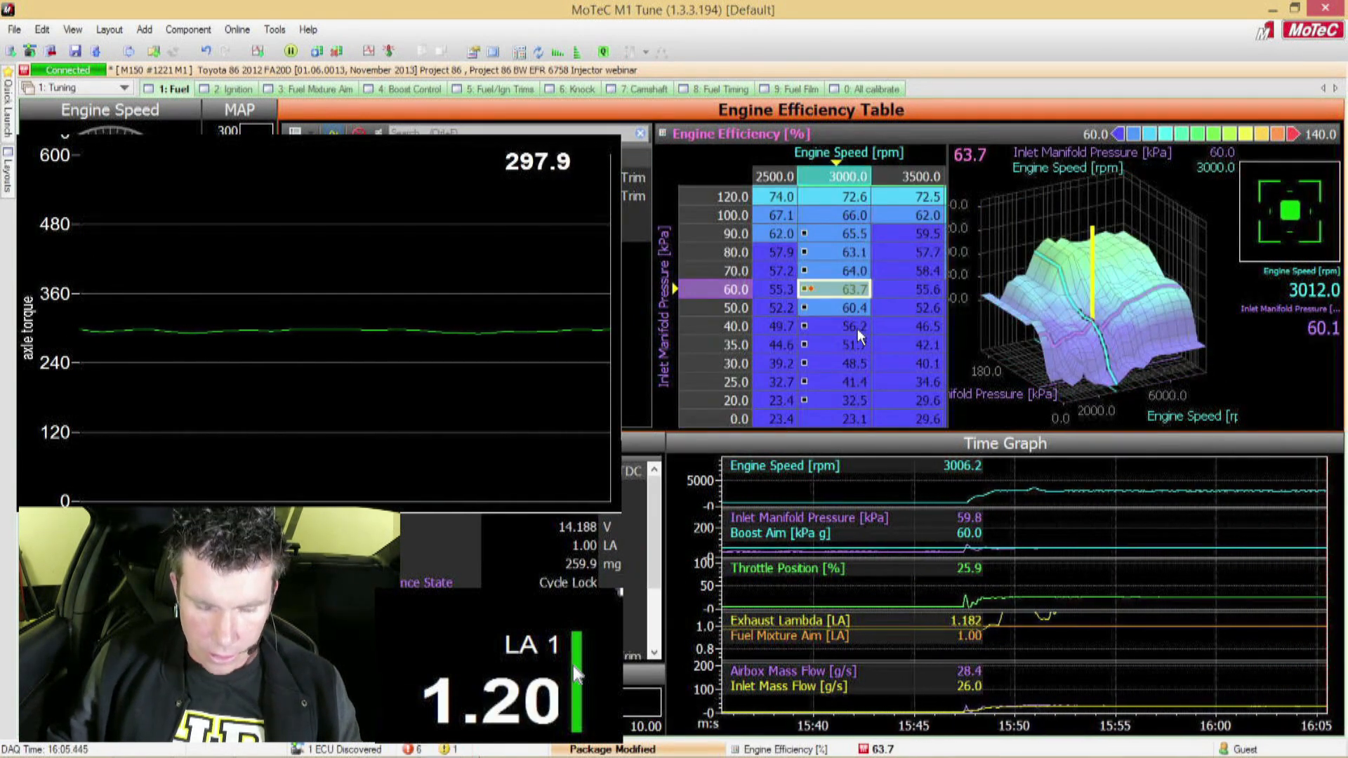
key("q")
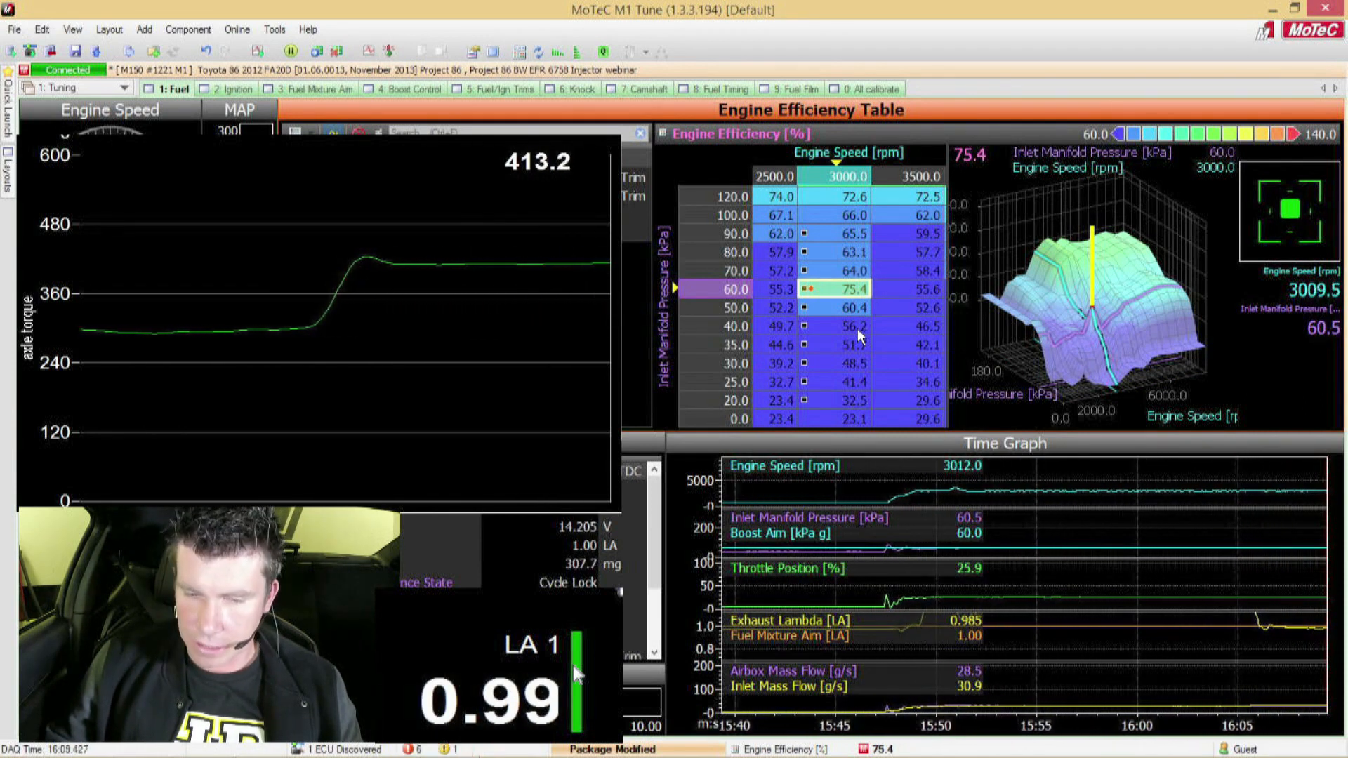
Step: Set the 3000 rpm engine efficiency to 77% at 70 kPa and 72.9% at 60 kPa, then lambda-correct the 60 kPa cell to 72.4%
key("Up")
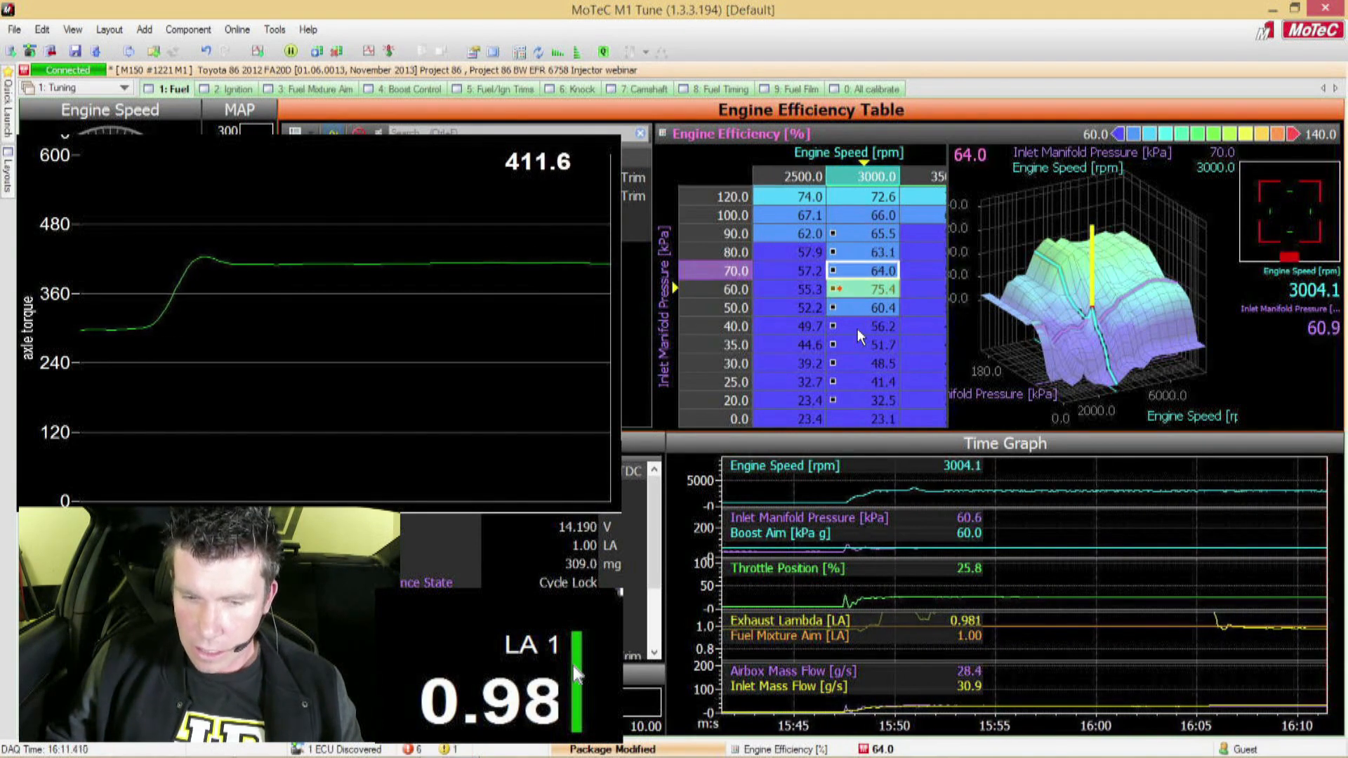
type("77")
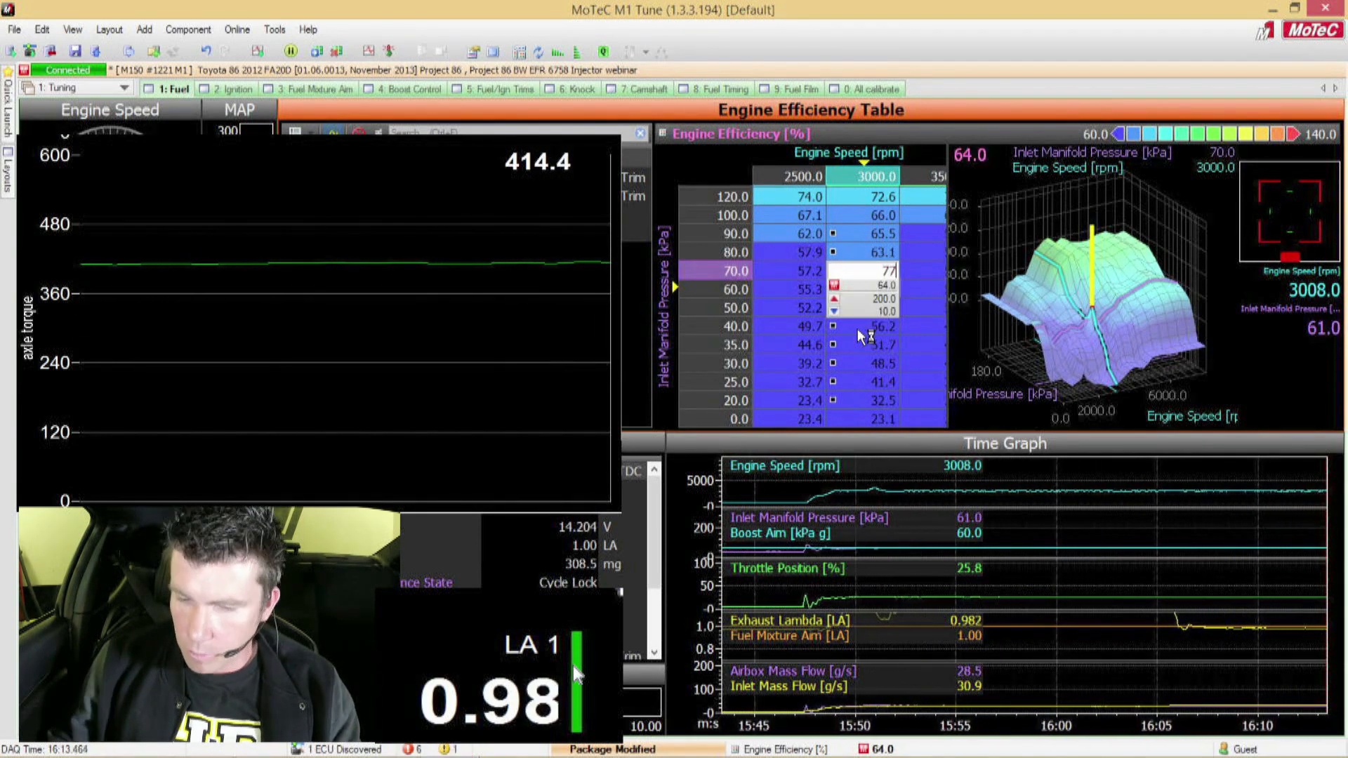
key("Return")
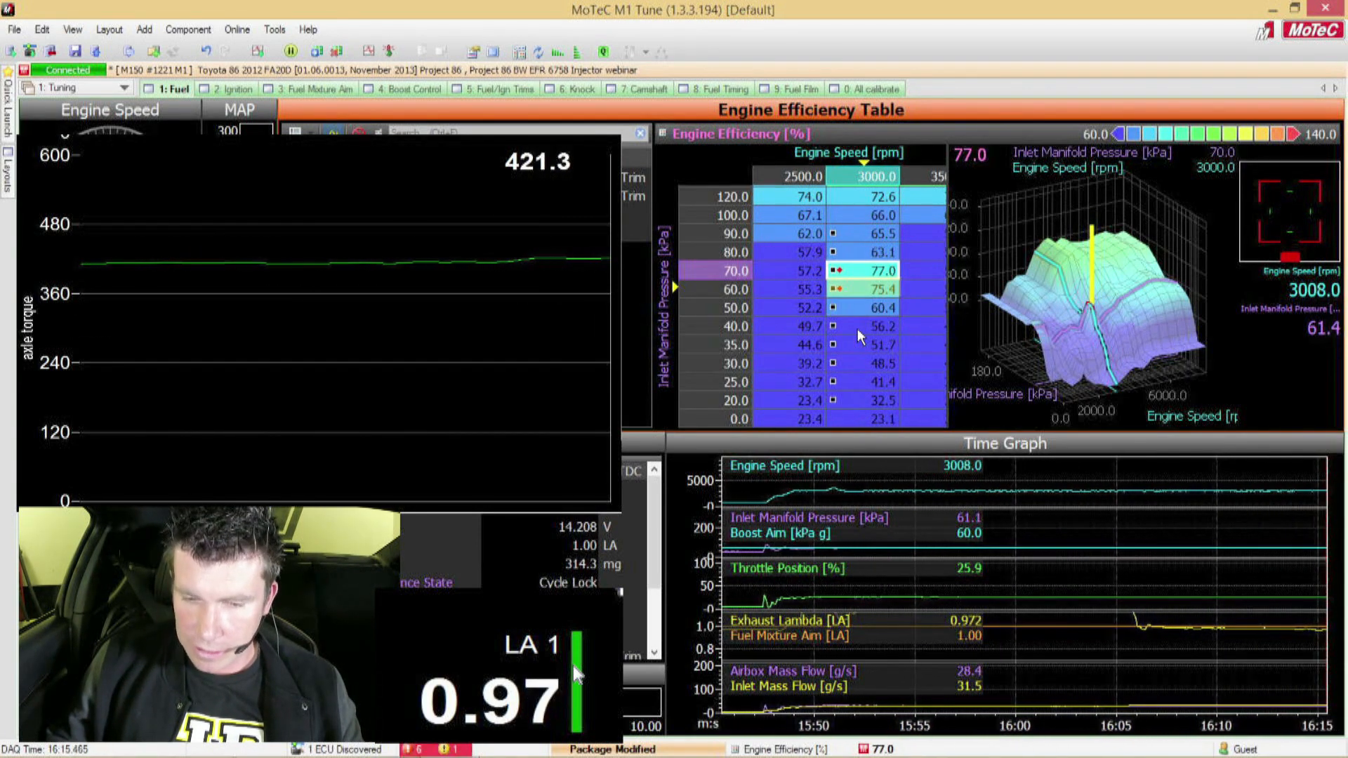
key("Down")
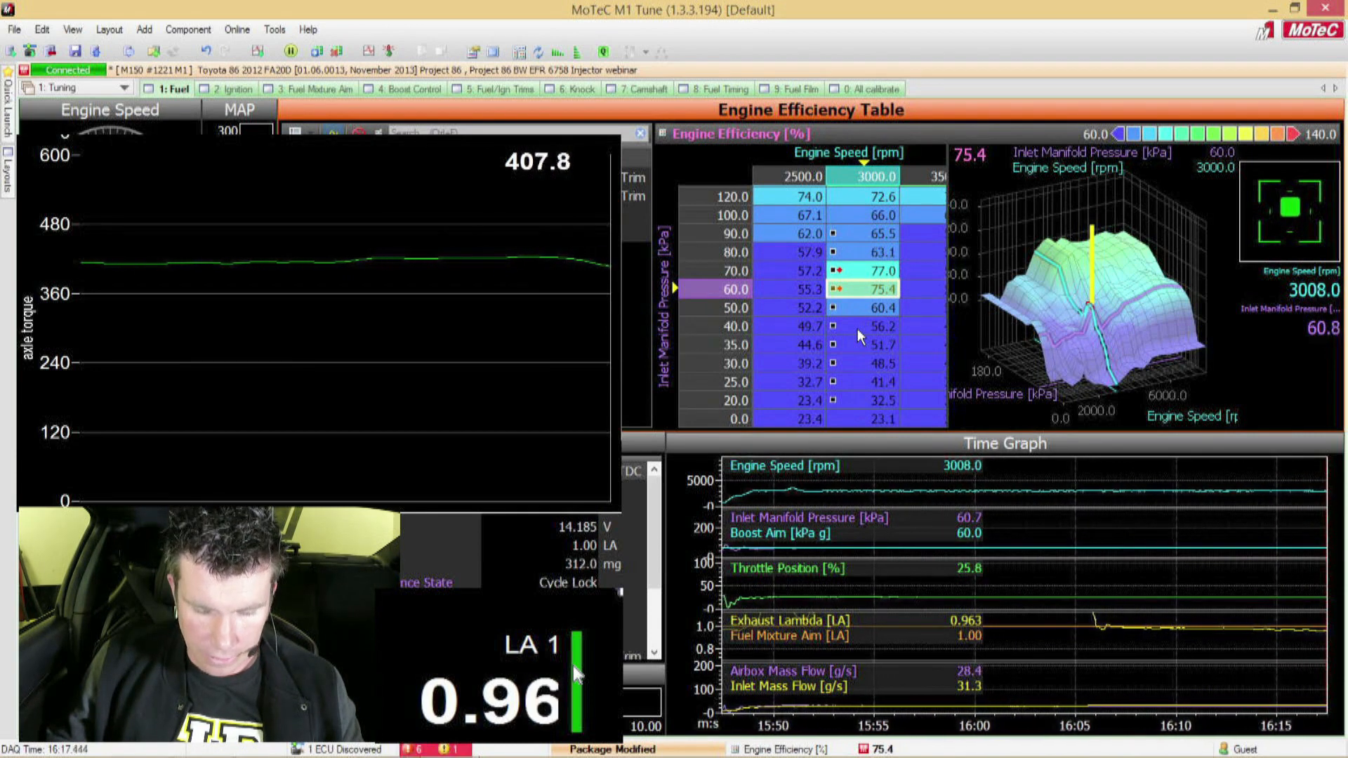
type("72.9")
key("Return")
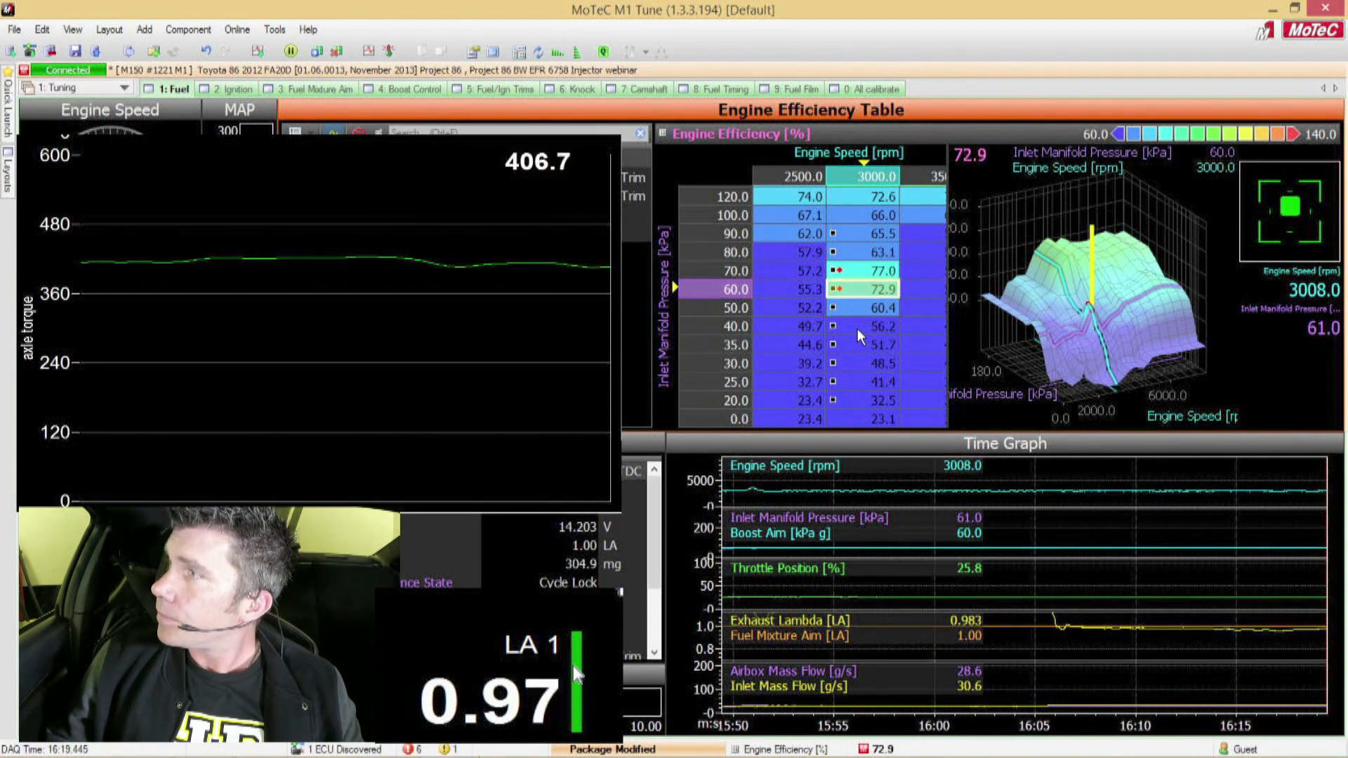
key("q")
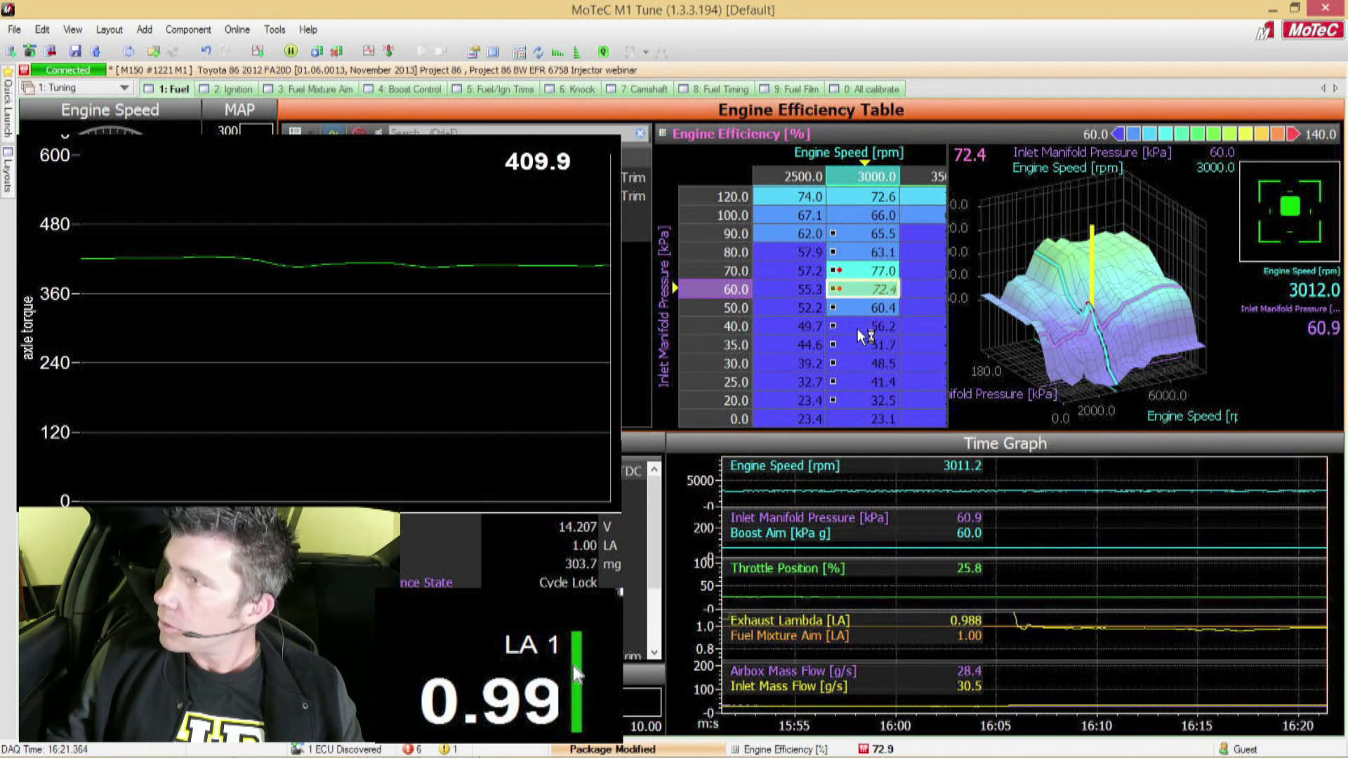
Step: Set the engine efficiency at 3000 rpm, 70 kPa to 71% and fine-tune it down to 69.5%
key("Up")
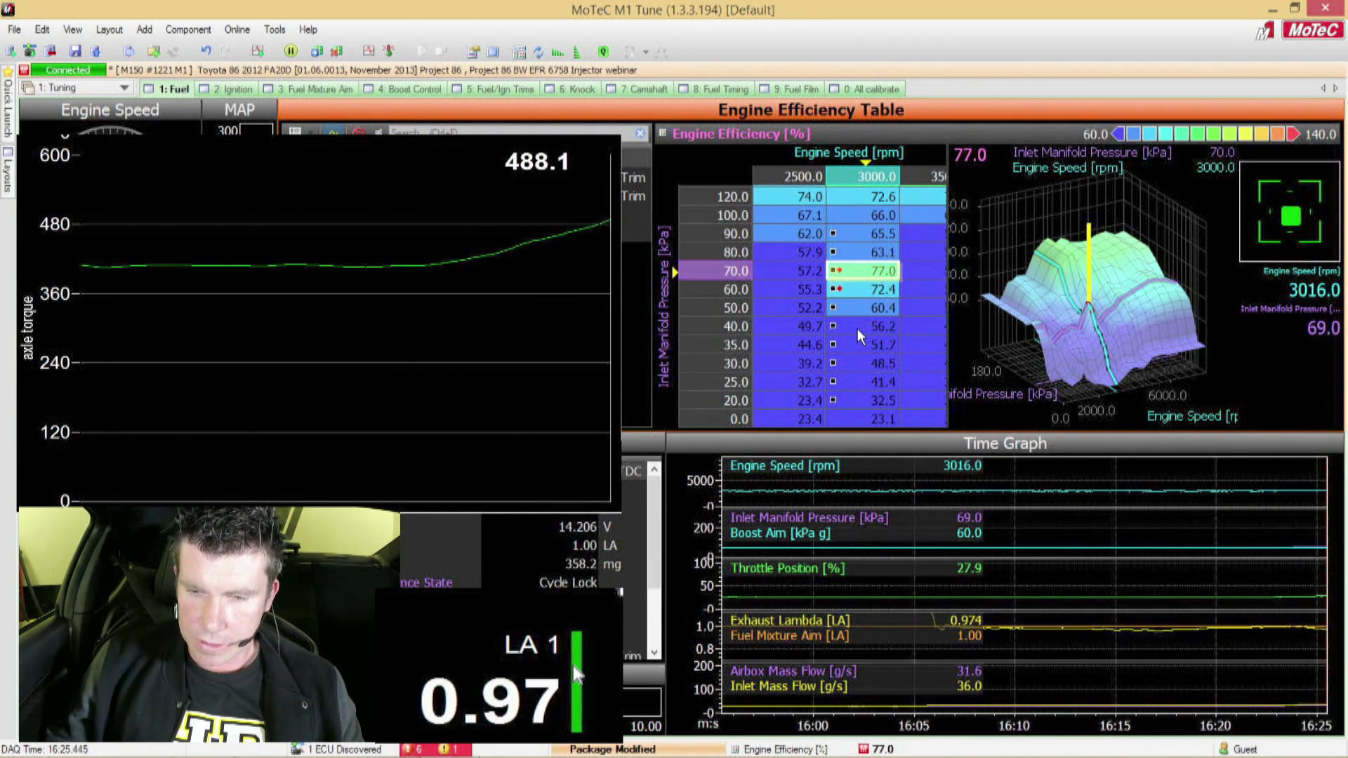
type("71")
key("Return")
key("Page_Down")
key("Page_Down")
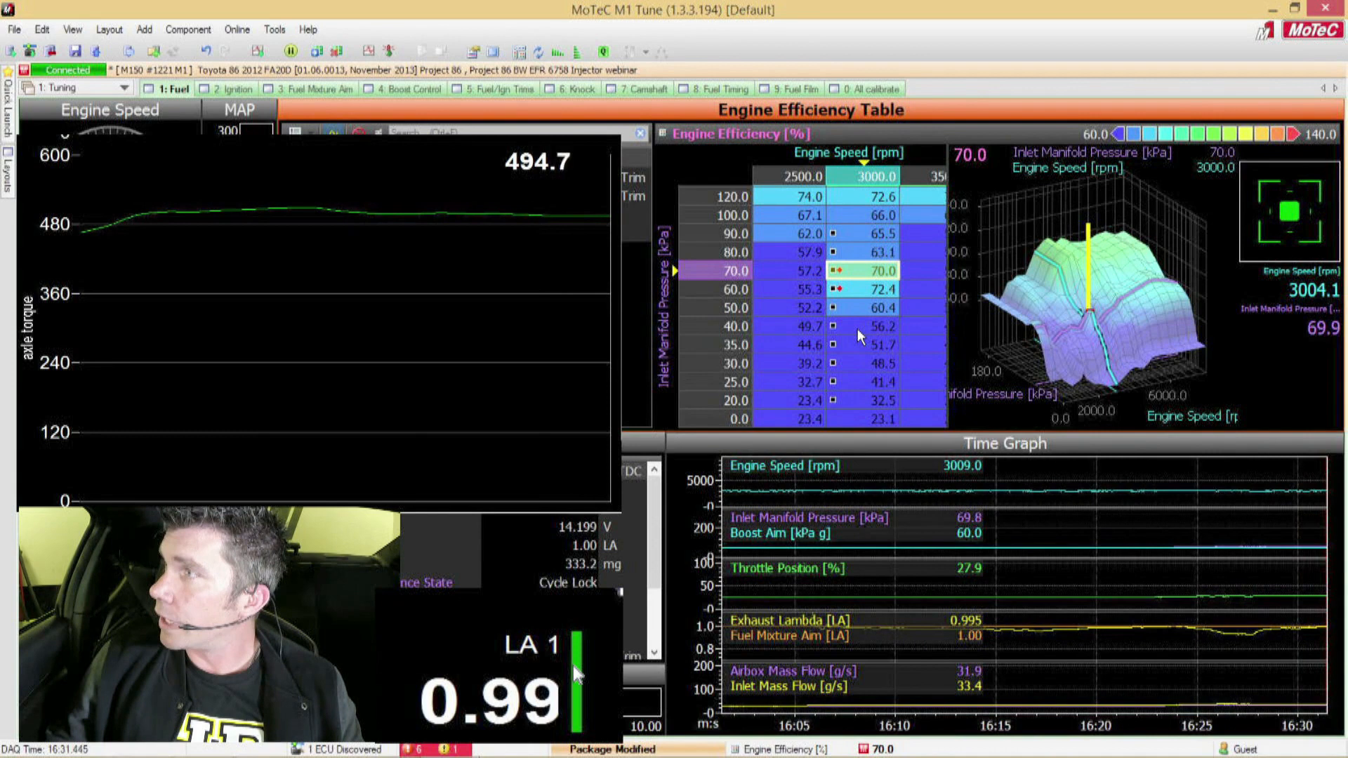
key("Page_Down")
Step: Correct the engine efficiency at 3000 rpm, 80 kPa to 67.2% from the measured lambda
key("Up")
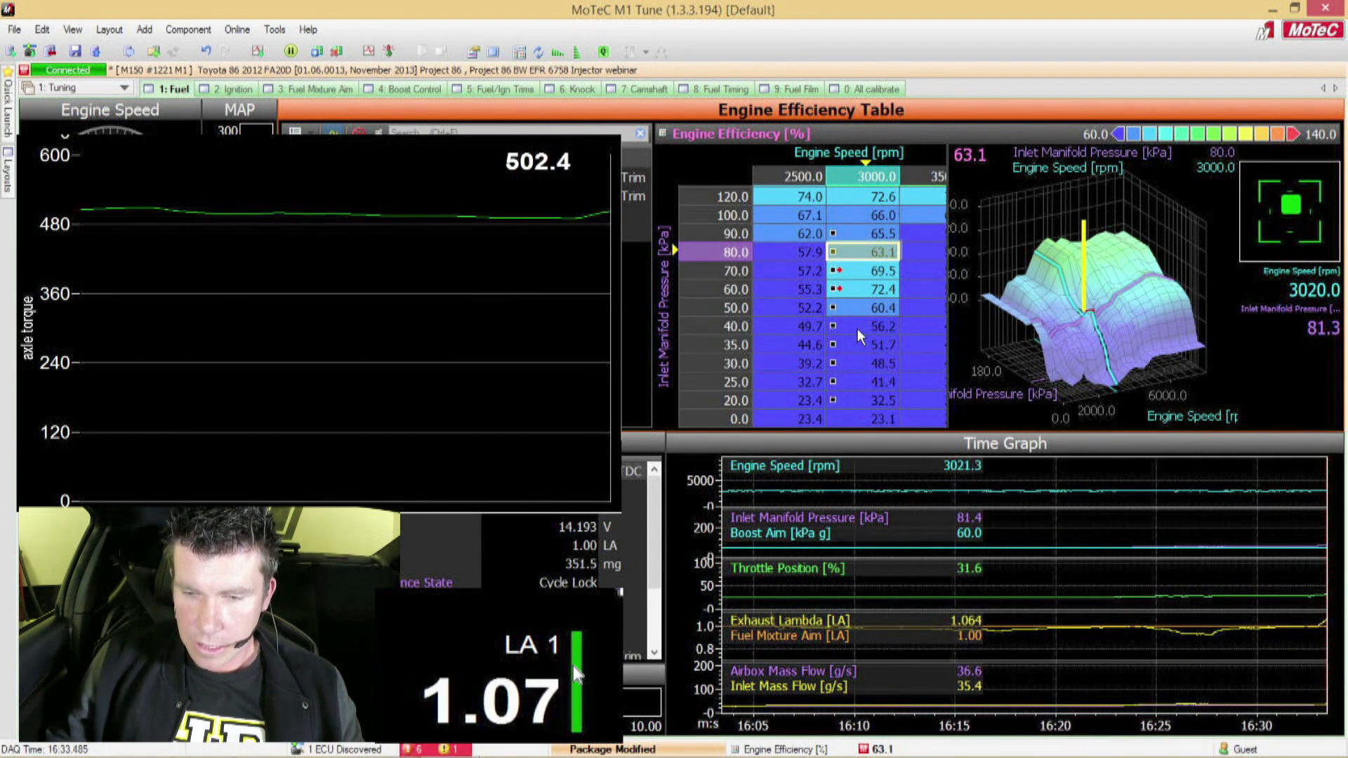
key("q")
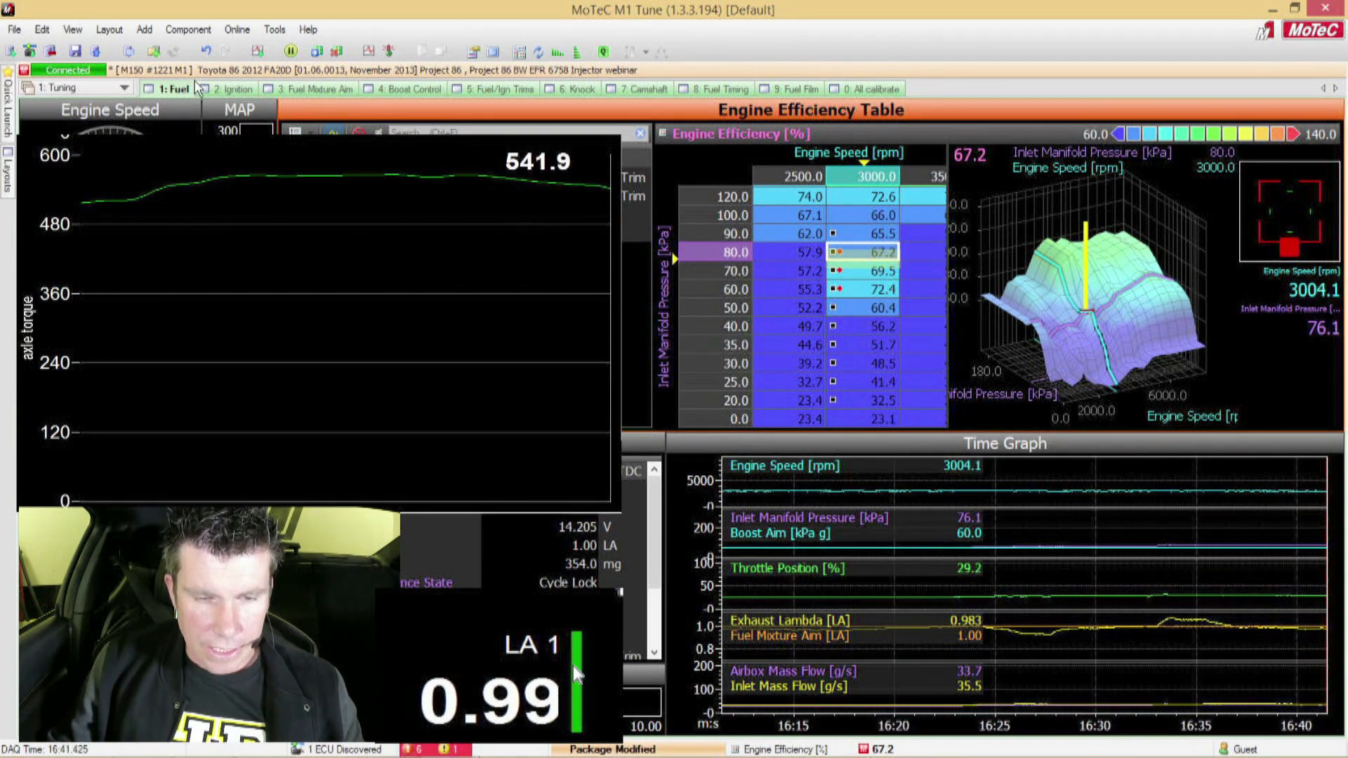
Step: Return to the Fuel Timing Secondary table and set all 3000 rpm cells from 20 to 120 kPa to 300 °BTDC
left_click(711, 90)
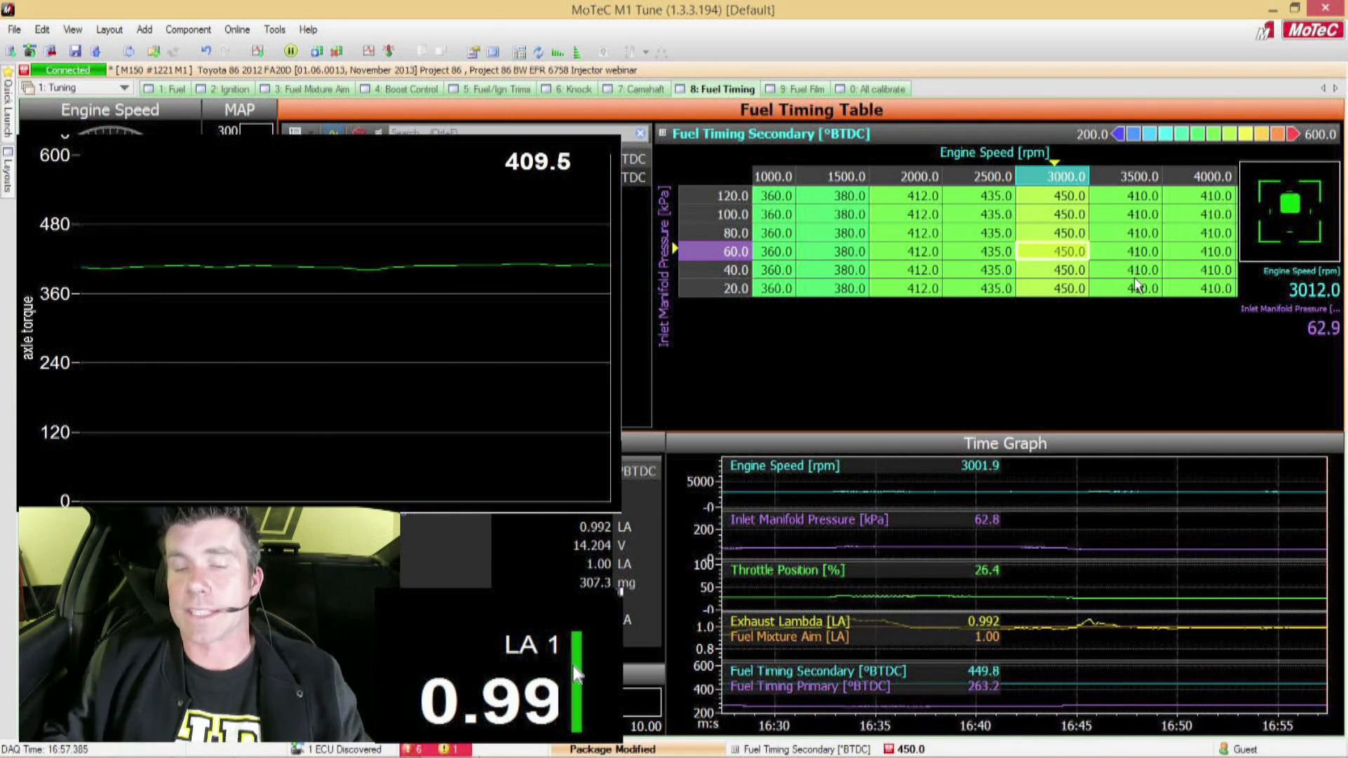
key("Up")
key("Up")
key("Up")
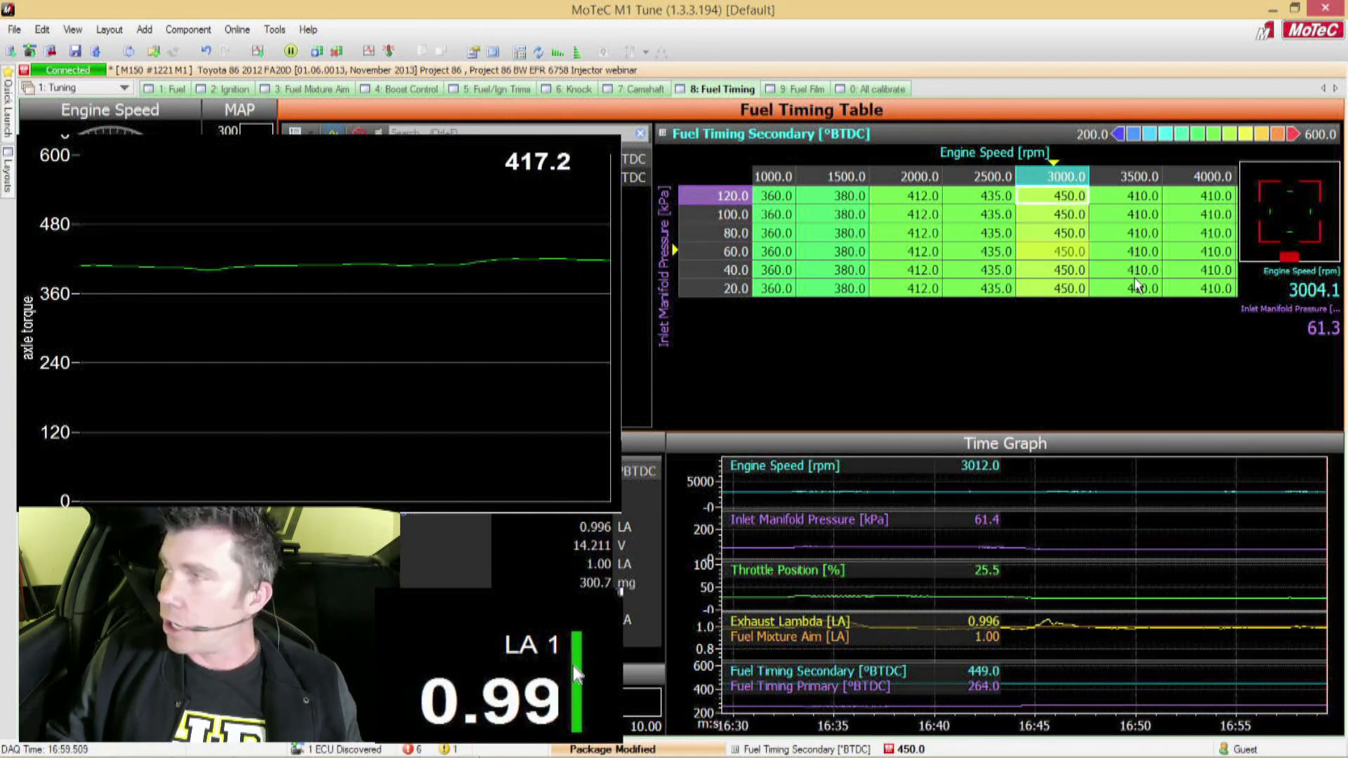
key("Down")
key("Down")
key("Down")
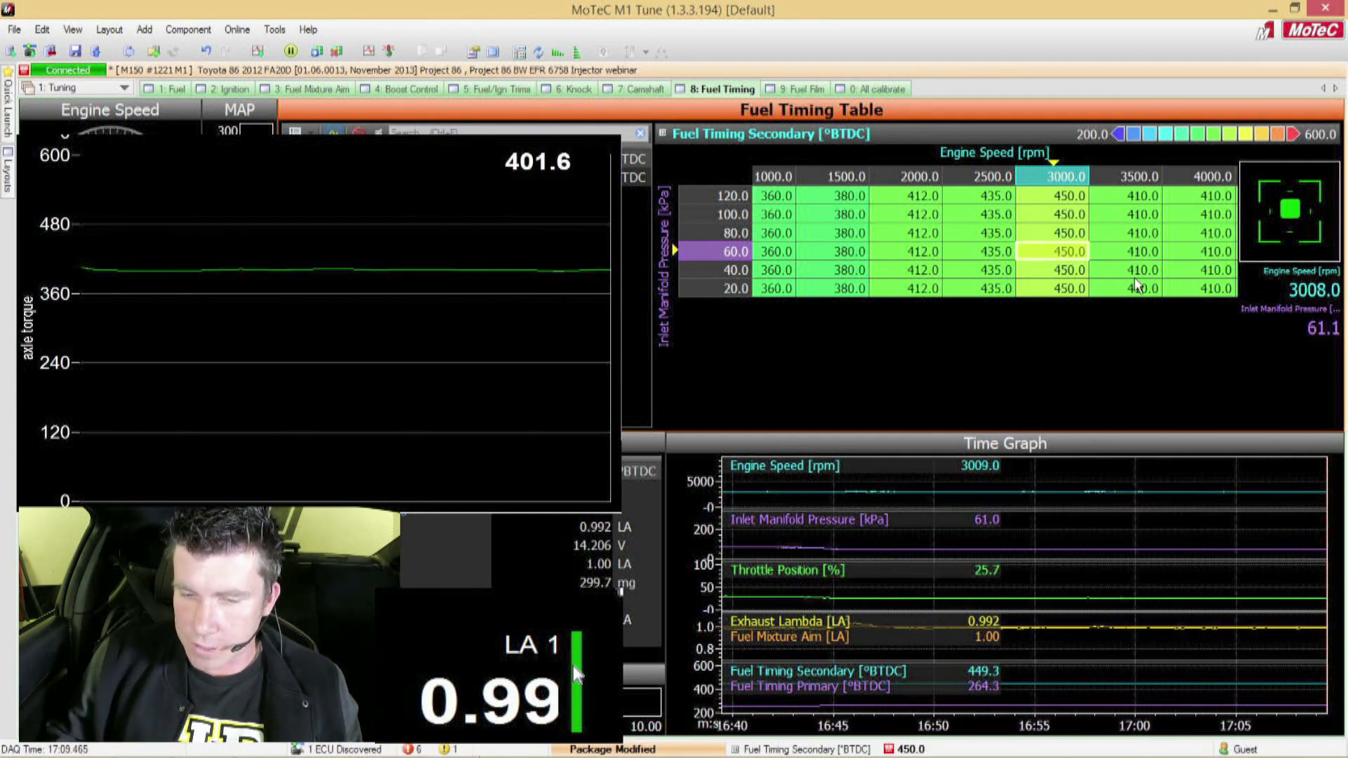
key("Up")
key("Up")
key("Up")
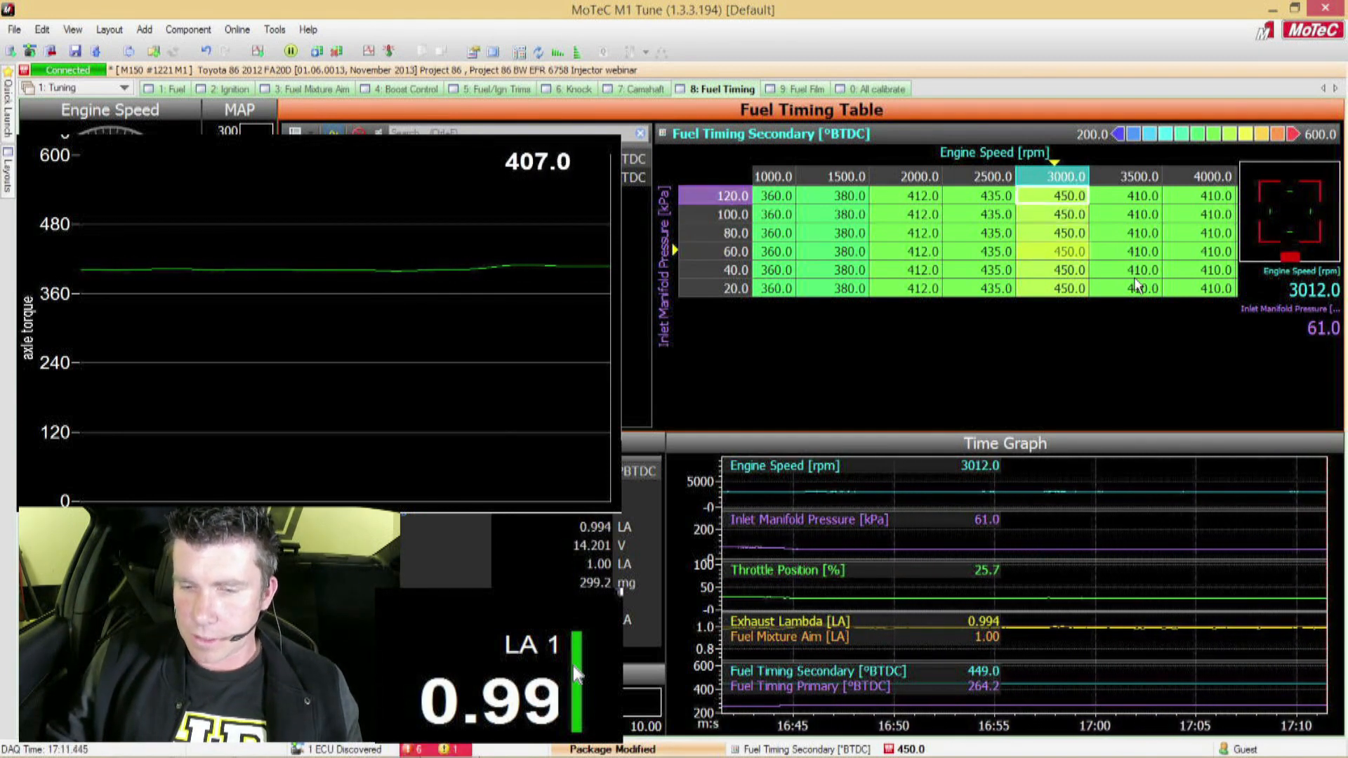
key("shift+Down")
key("shift+Down")
key("shift+Down")
key("shift+Down")
key("shift+Down")
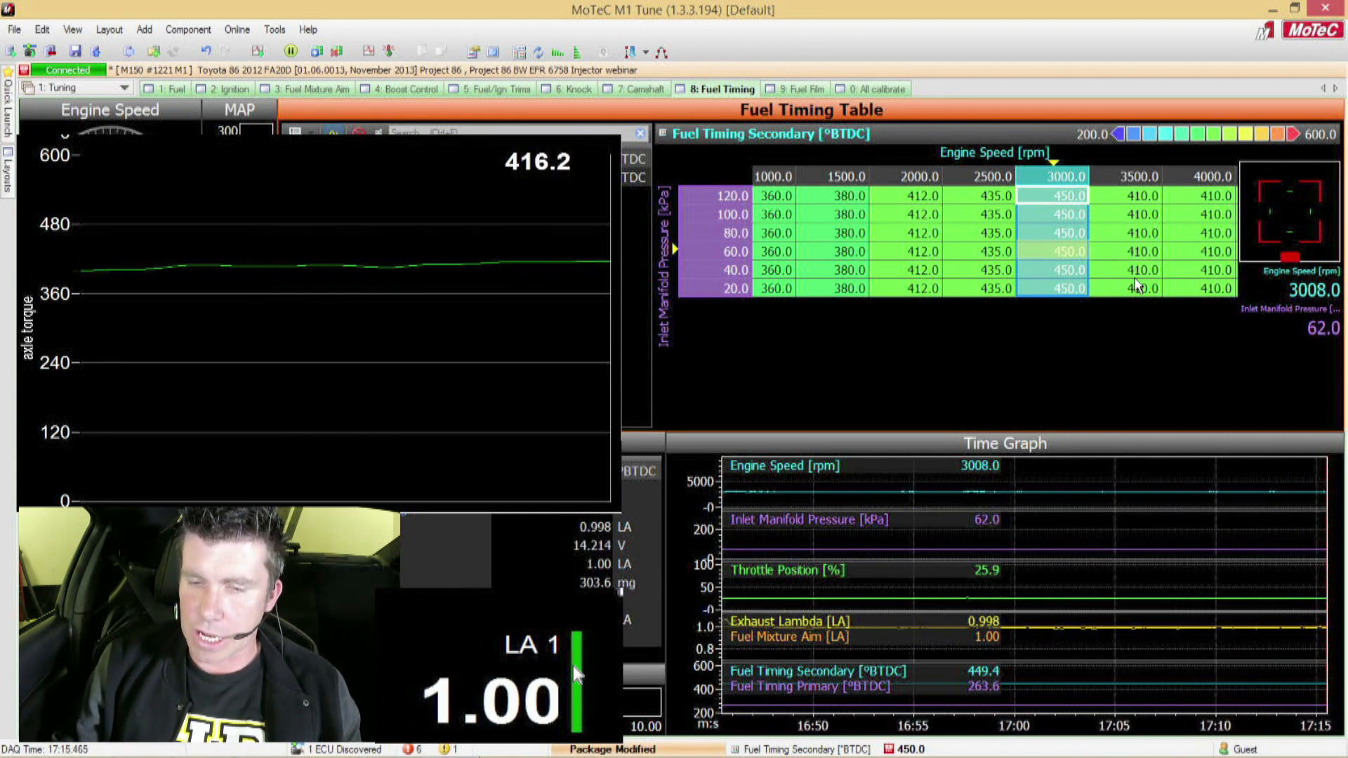
type("3")
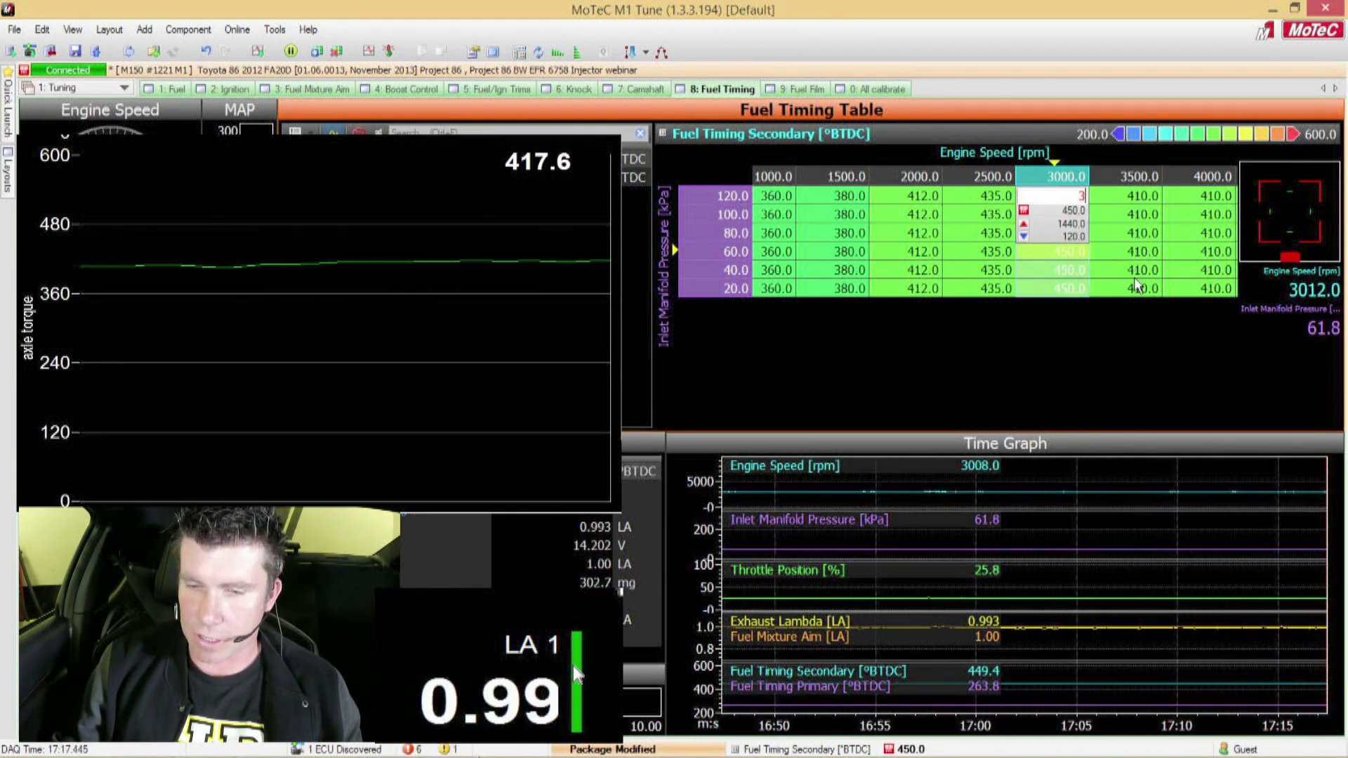
type("0")
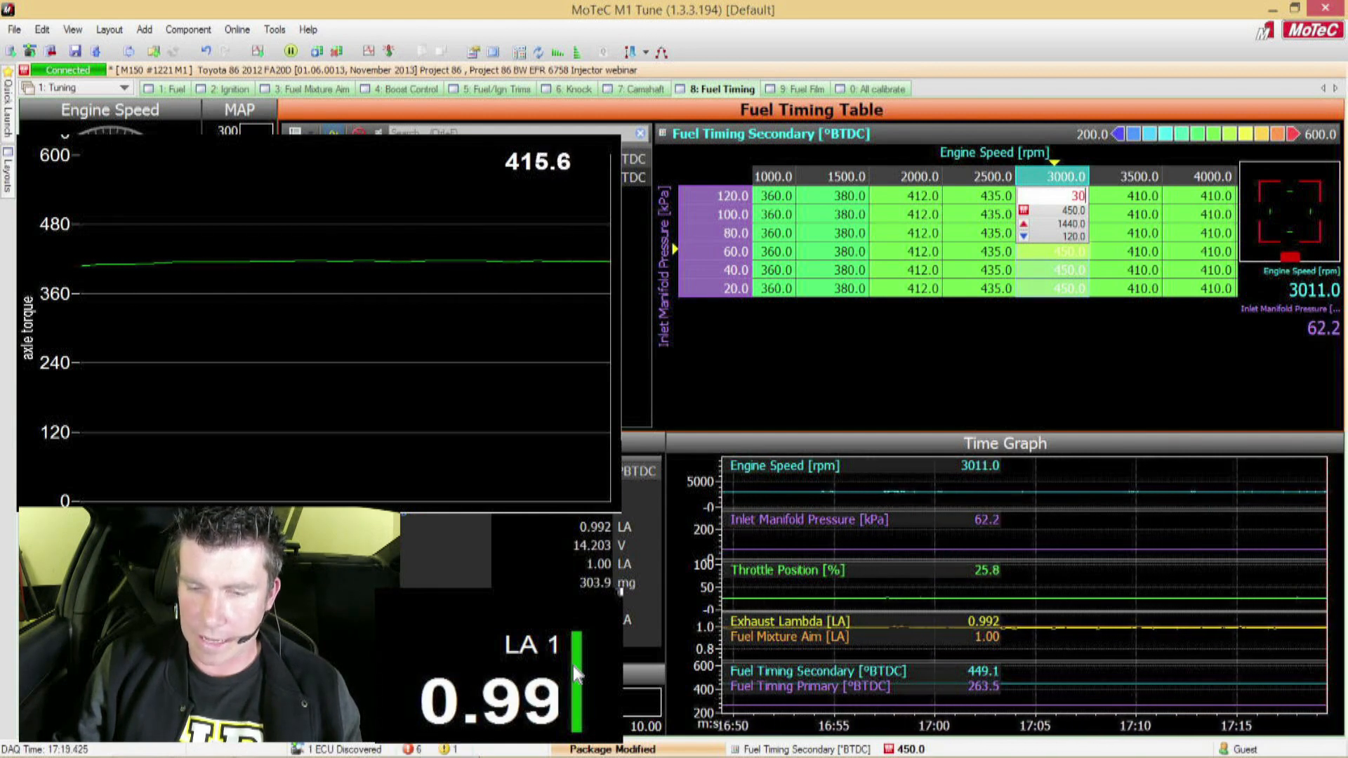
type("0")
key("Return")
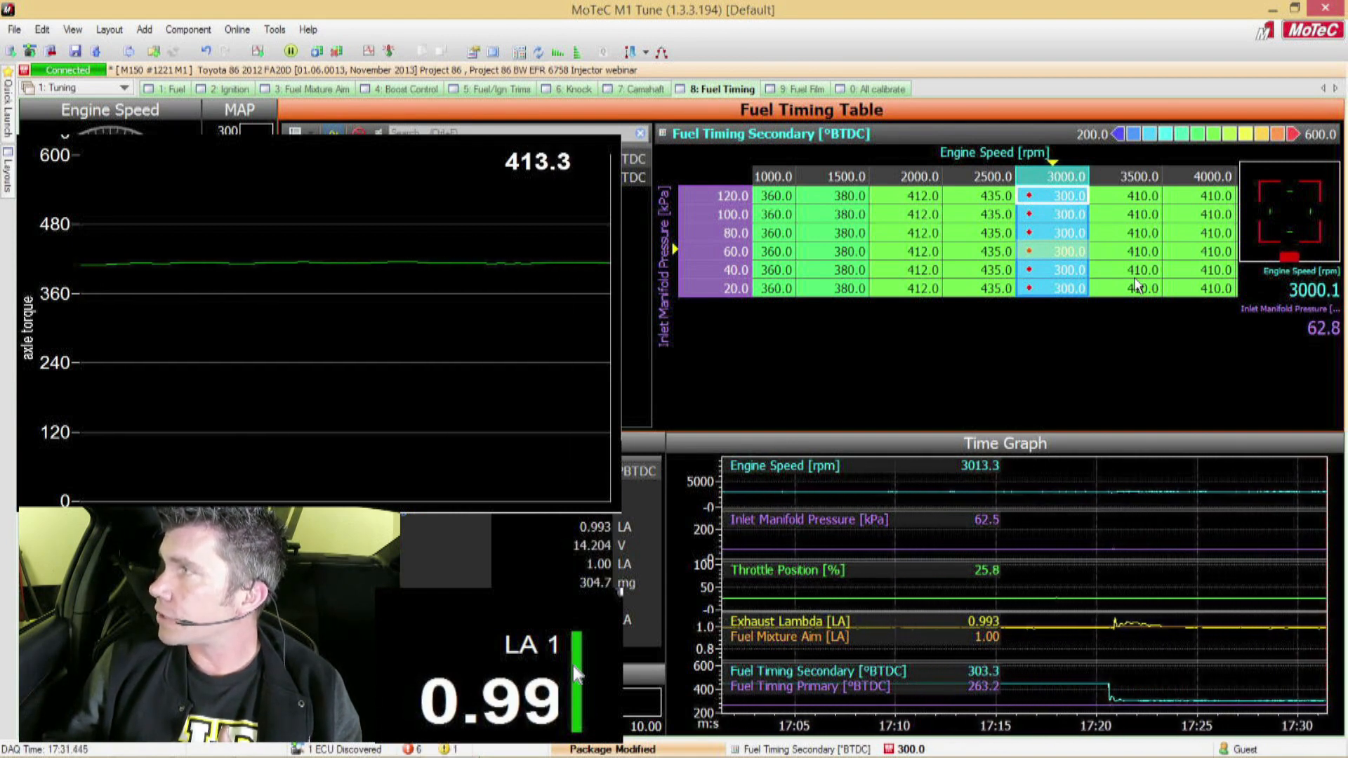
Step: Set the secondary fuel timing at 3000 rpm to 200 °BTDC for the 40 to 80 kPa cells
key("space")
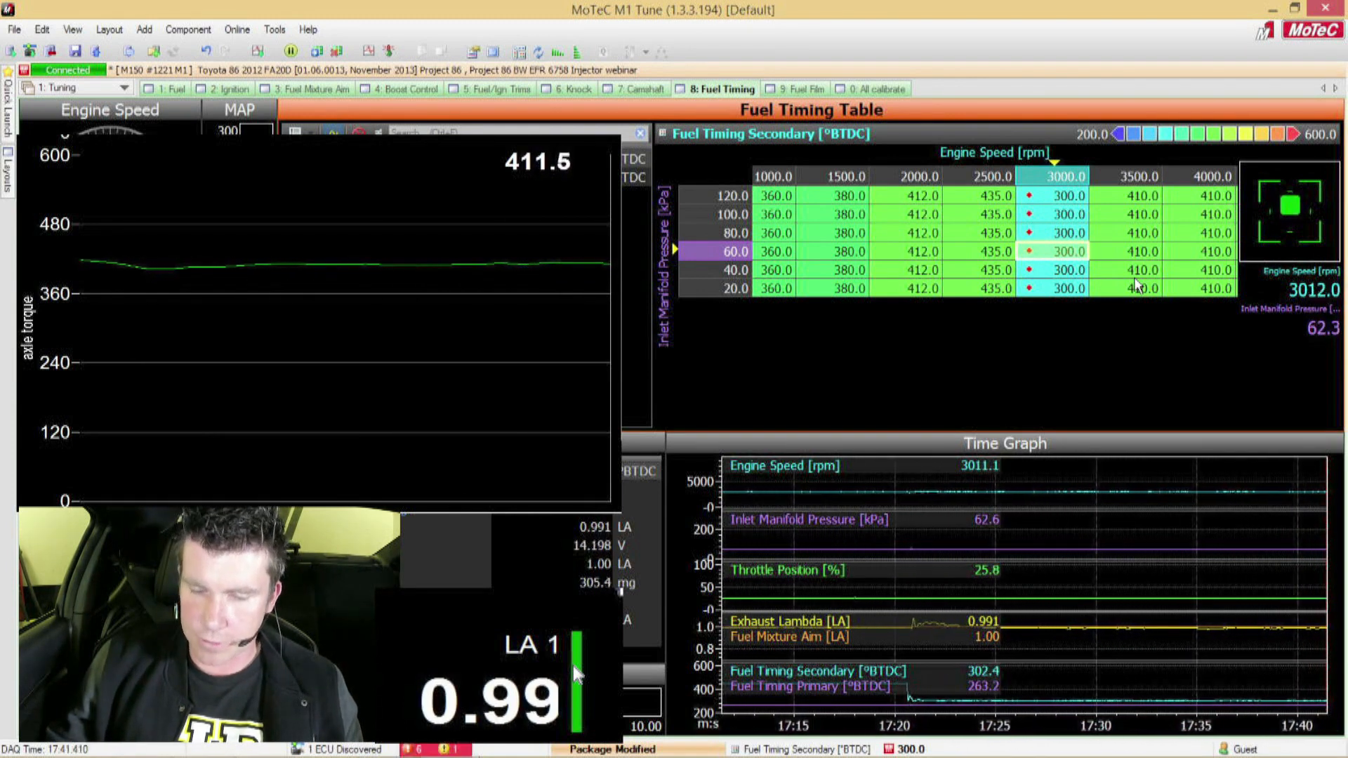
key("Up")
key("Up")
key("Up")
key("shift+Down")
key("Down")
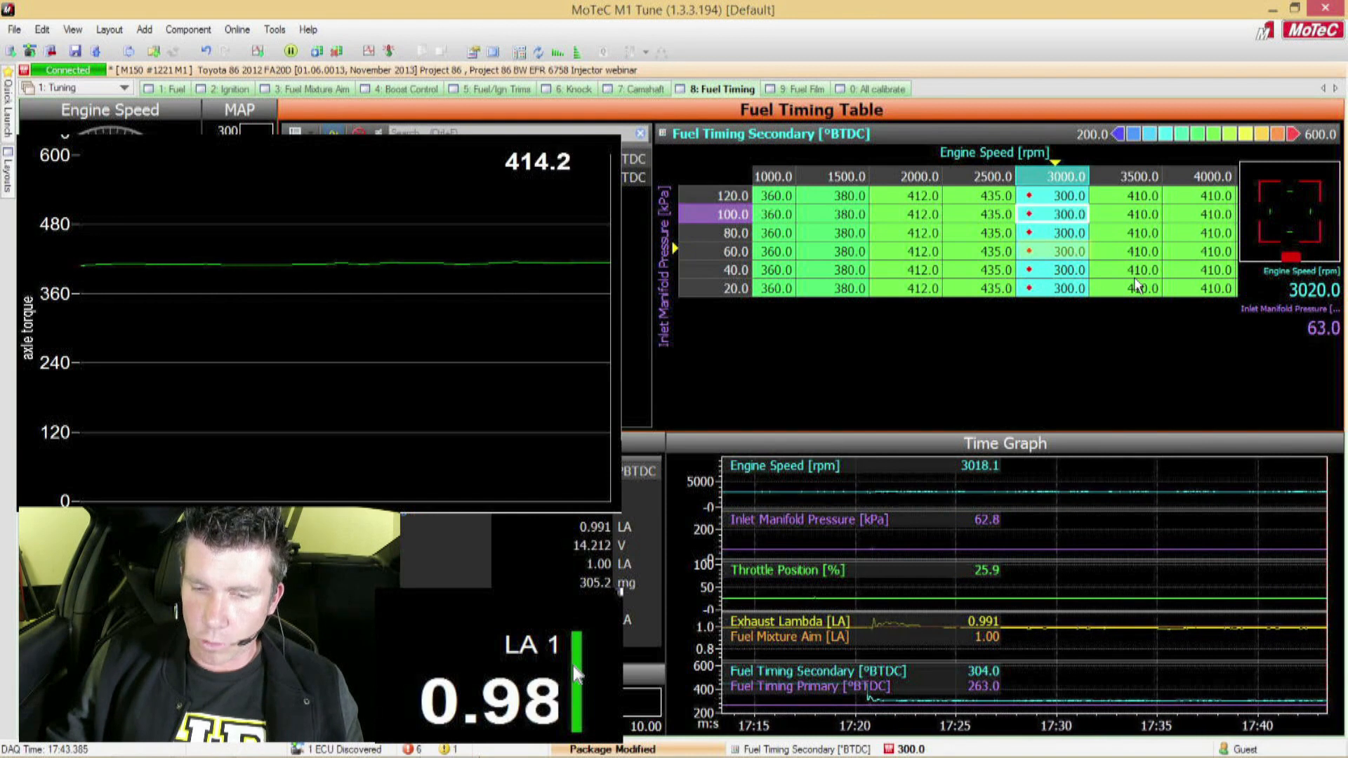
key("Down")
key("shift+Down")
key("shift+Down")
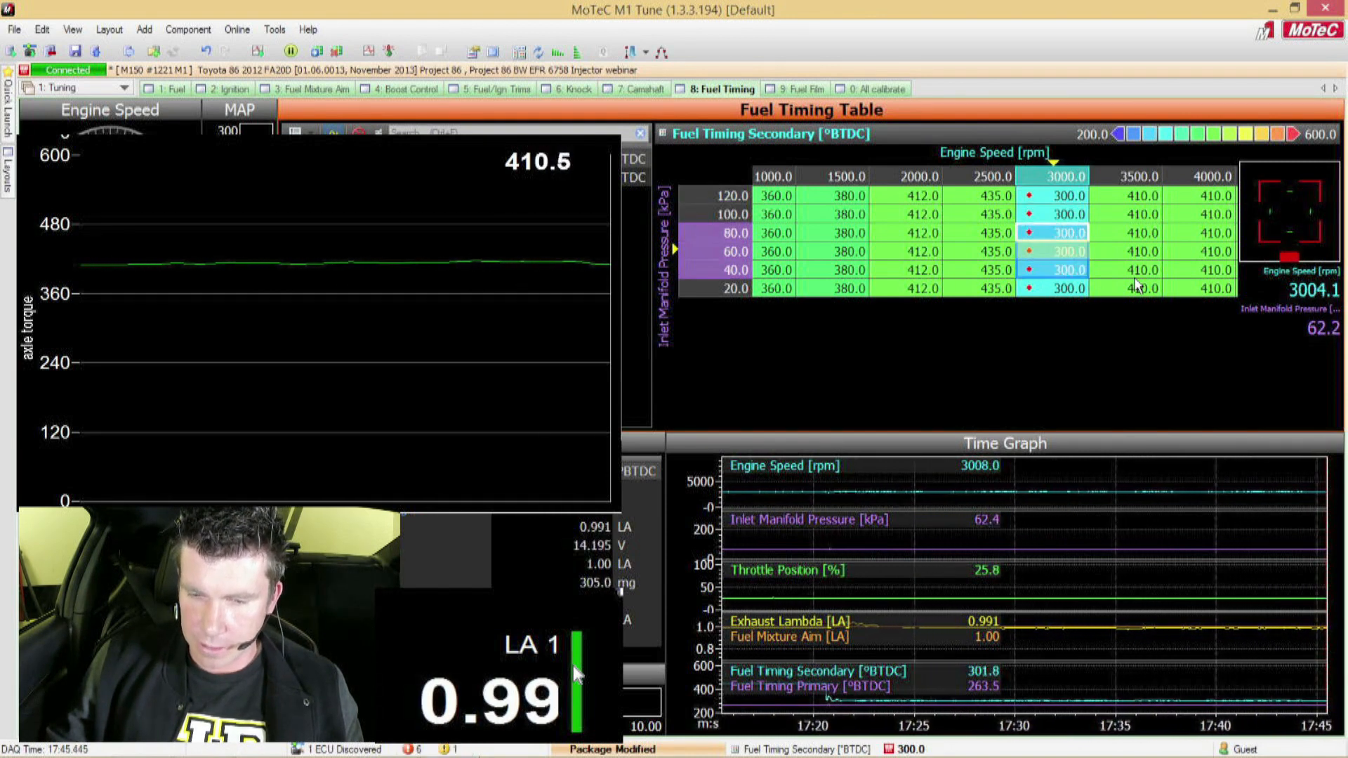
type("200")
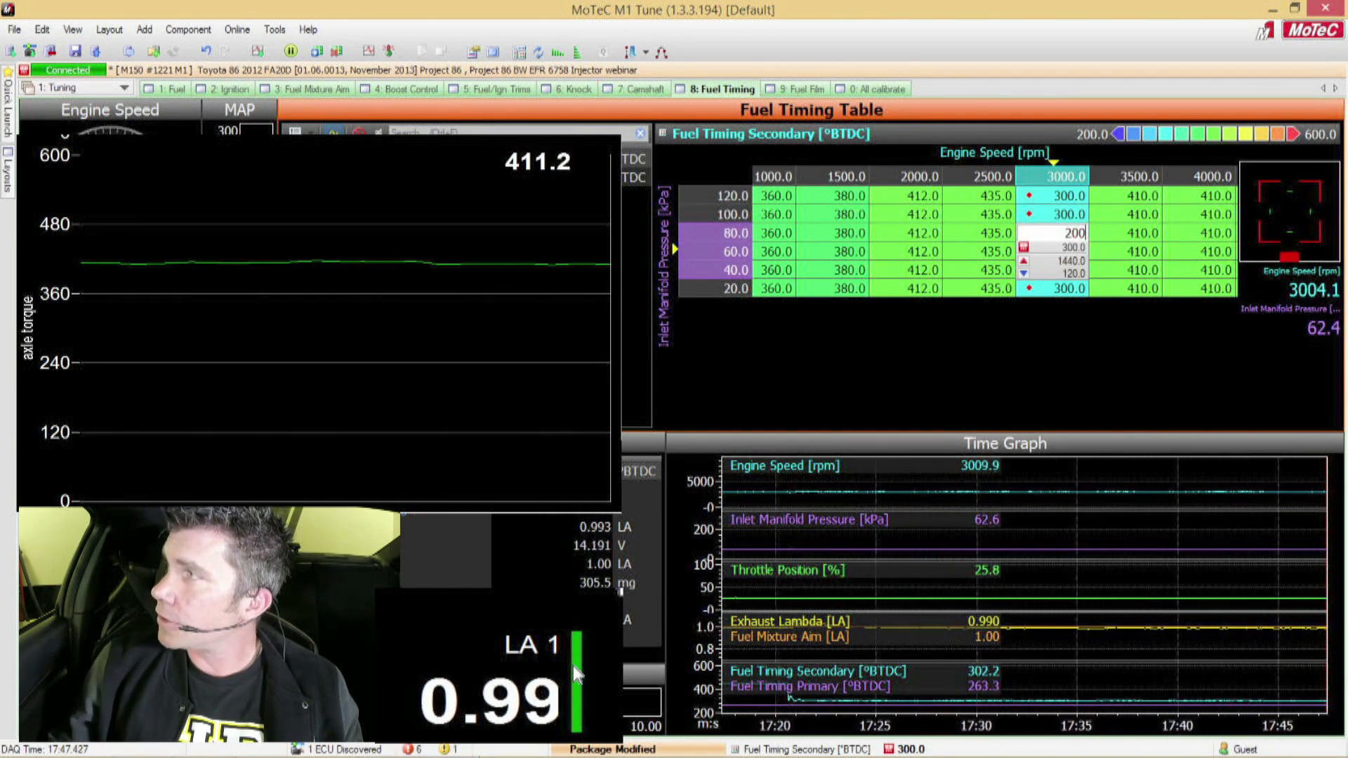
key("Return")
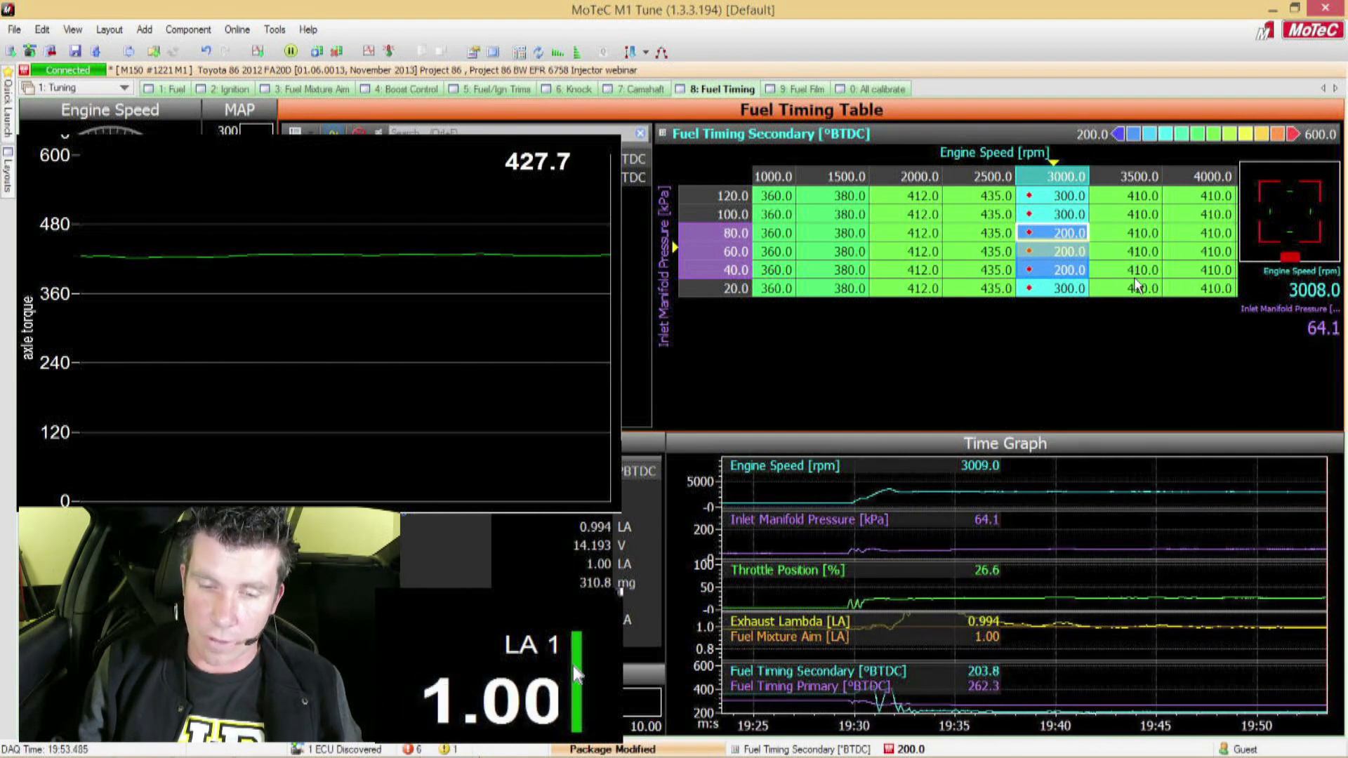
Step: Try 120 °BTDC secondary fuel timing in the 3000 rpm, 40 to 80 kPa cells, and set them back to 450 °BTDC
type("100")
key("BackSpace")
key("BackSpace")
type("20")
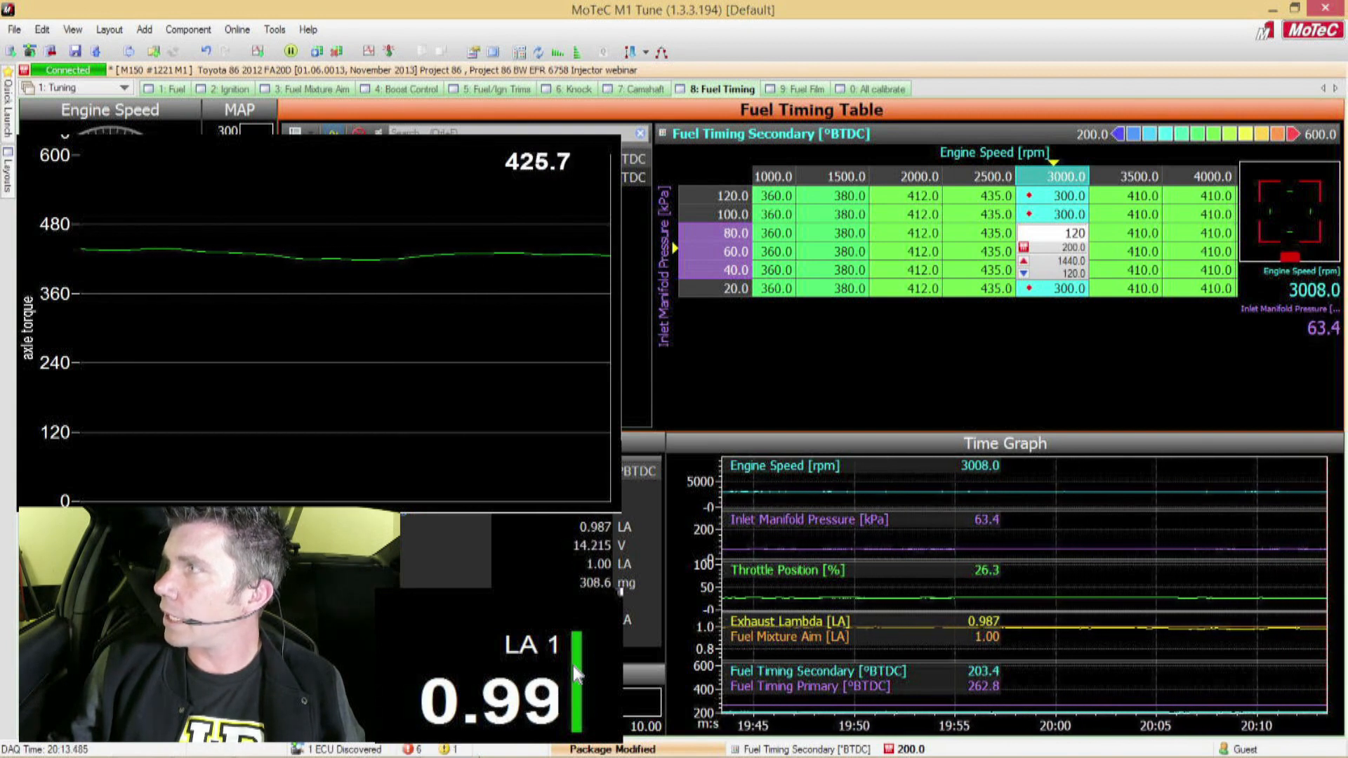
key("Return")
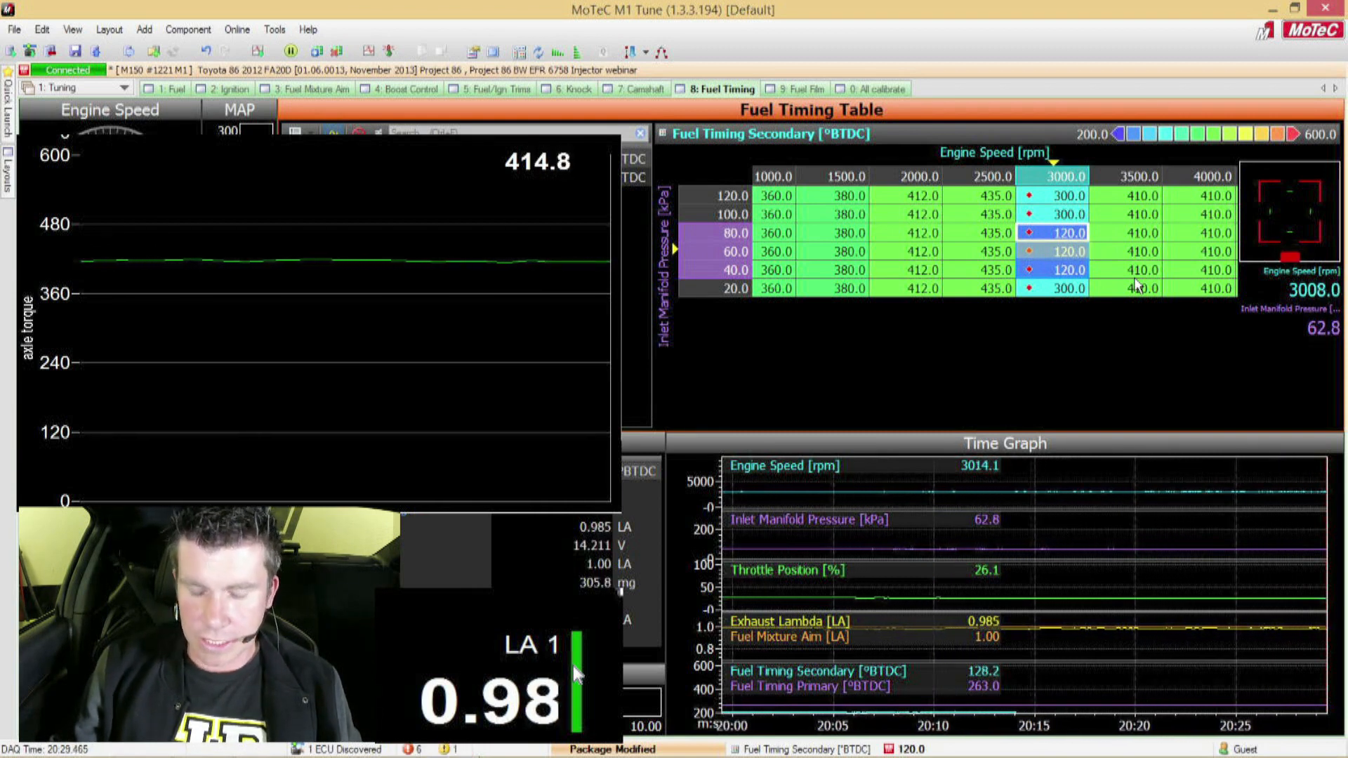
type("450")
key("Return")
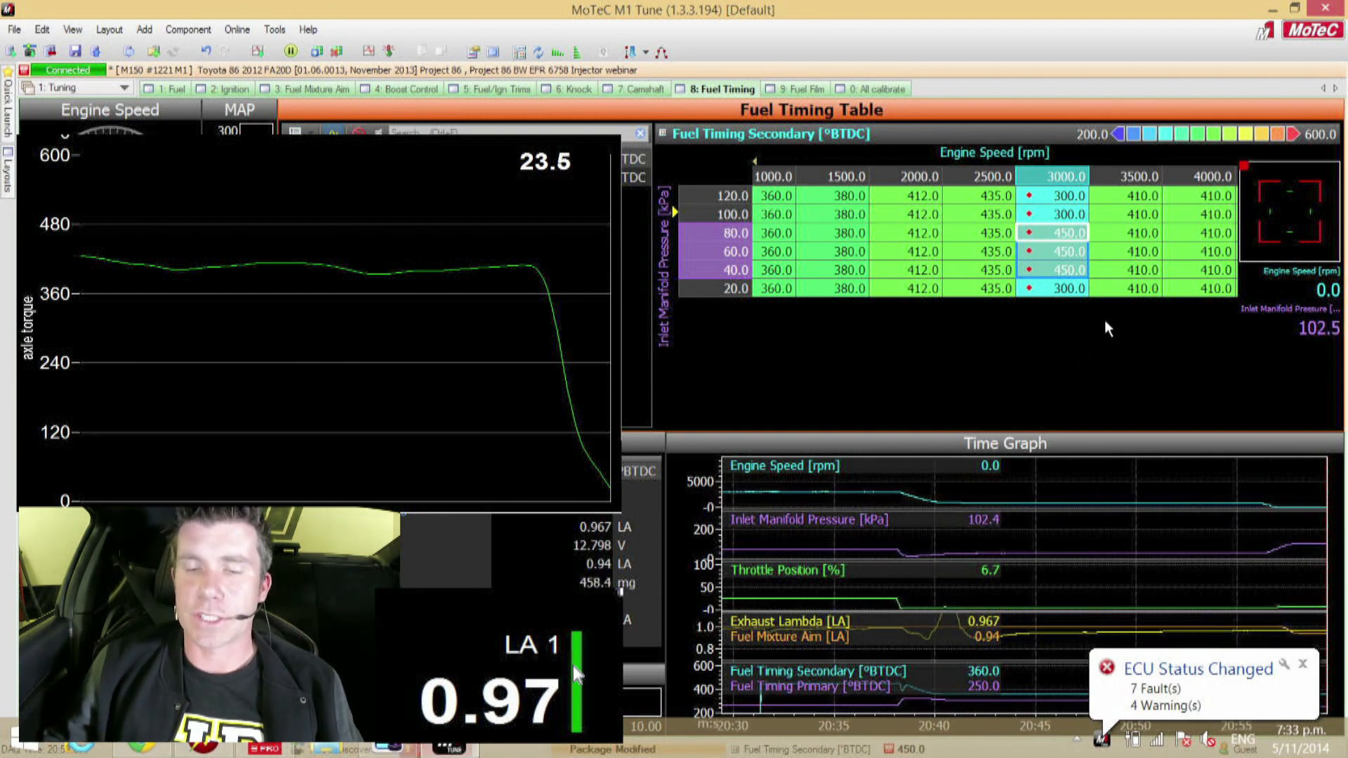
left_click(1074, 271)
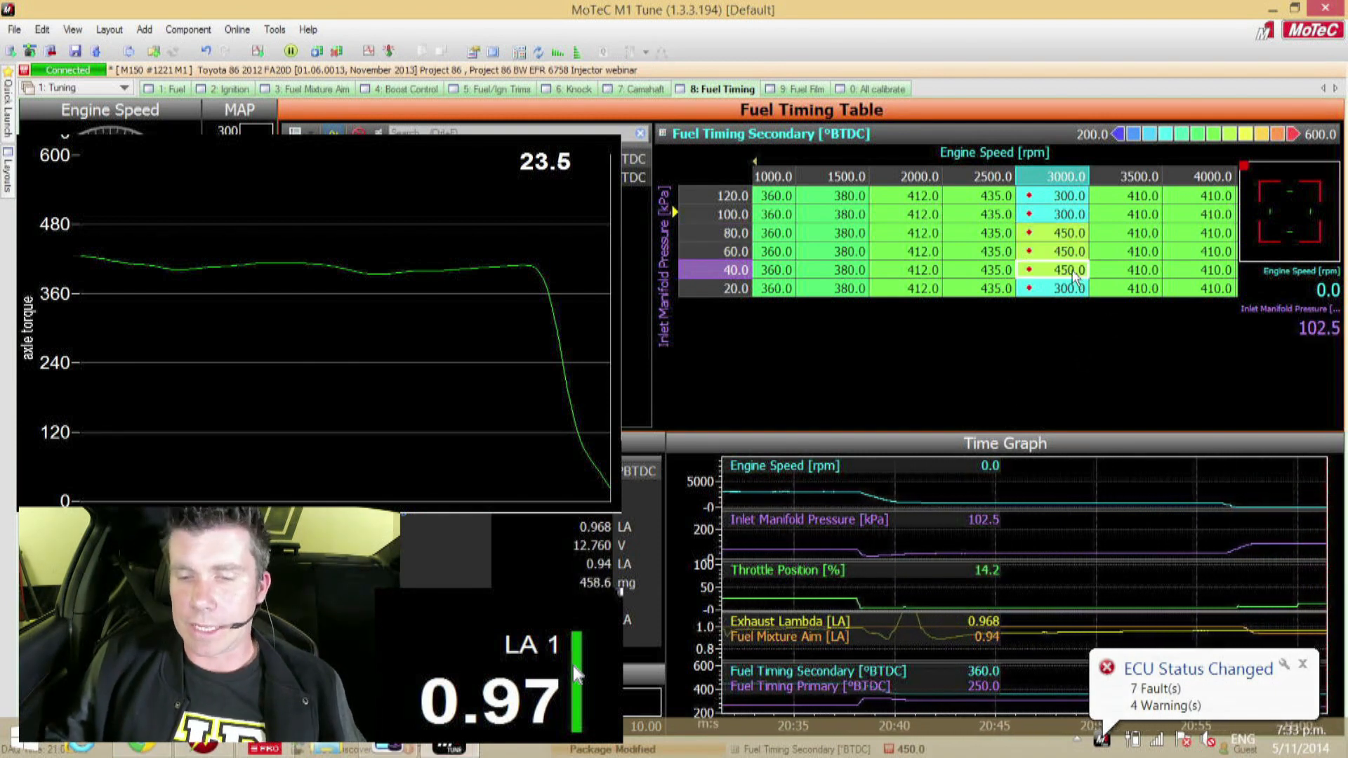
left_click(922, 234)
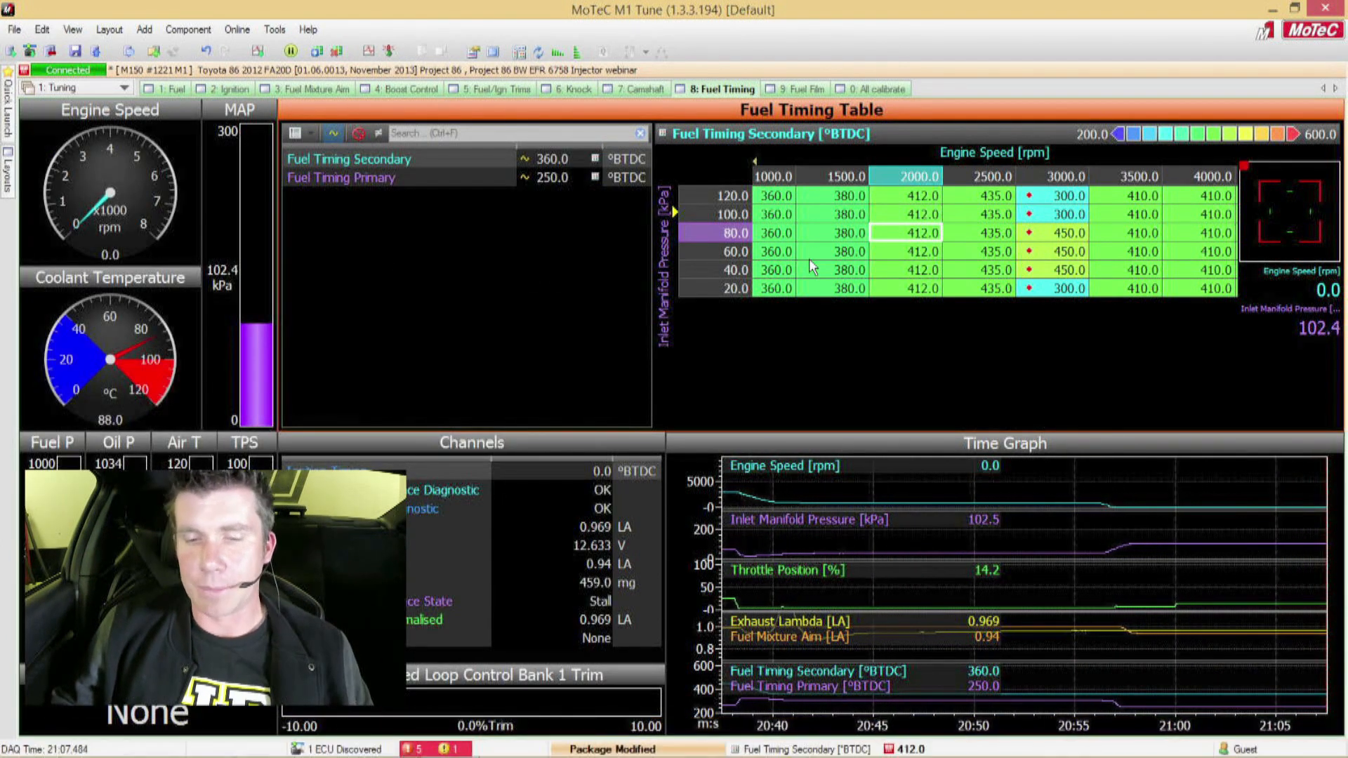
left_click(928, 273)
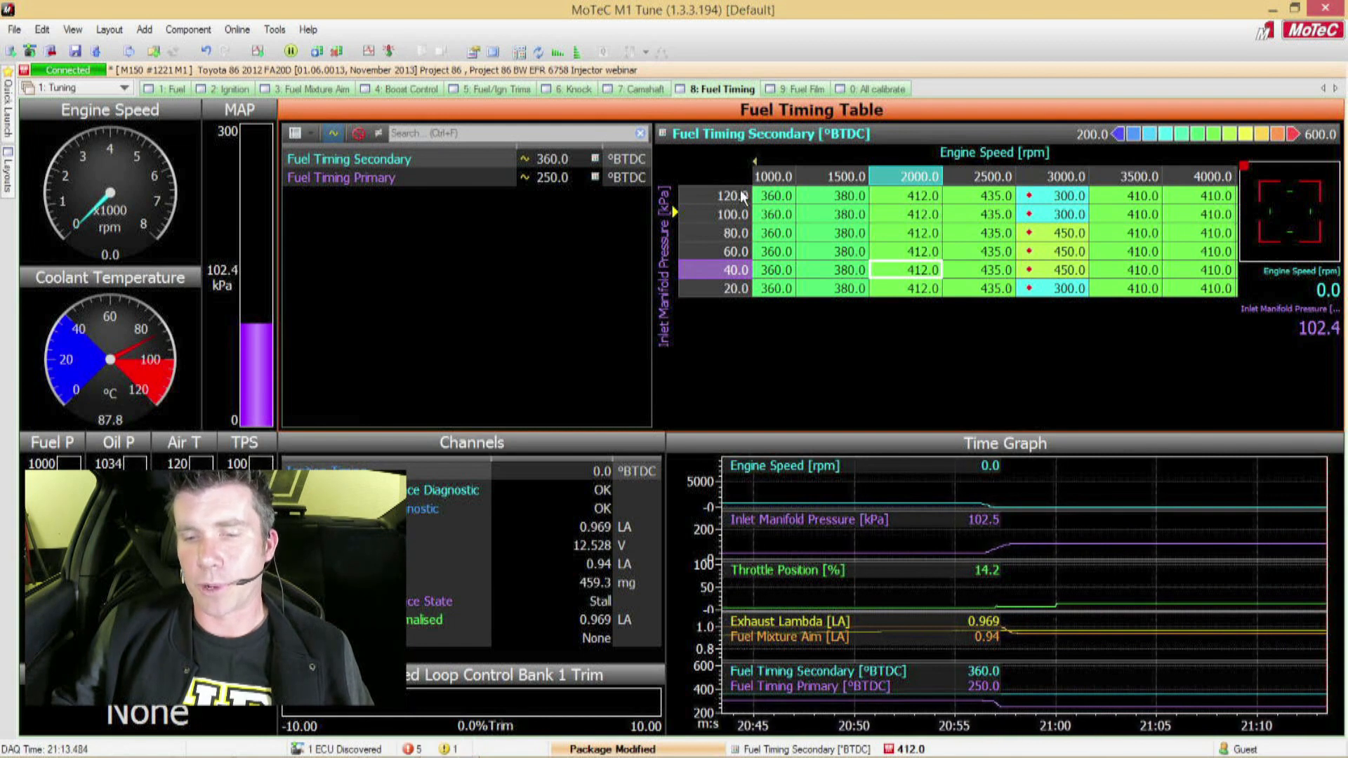
left_click(1126, 240)
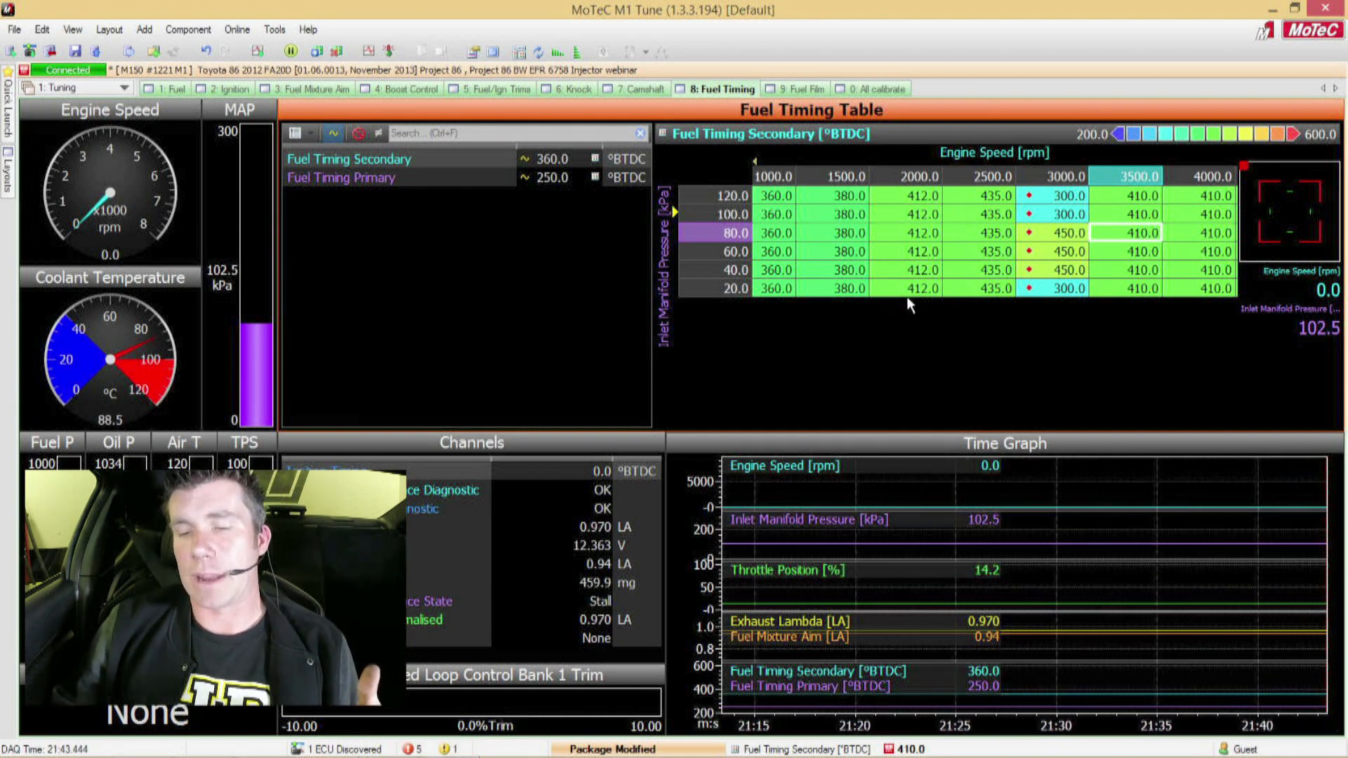
Step: Disable the Inlet Manifold Pressure axis of the Fuel Timing Secondary table so it depends on engine speed only
left_click(976, 283)
key("a")
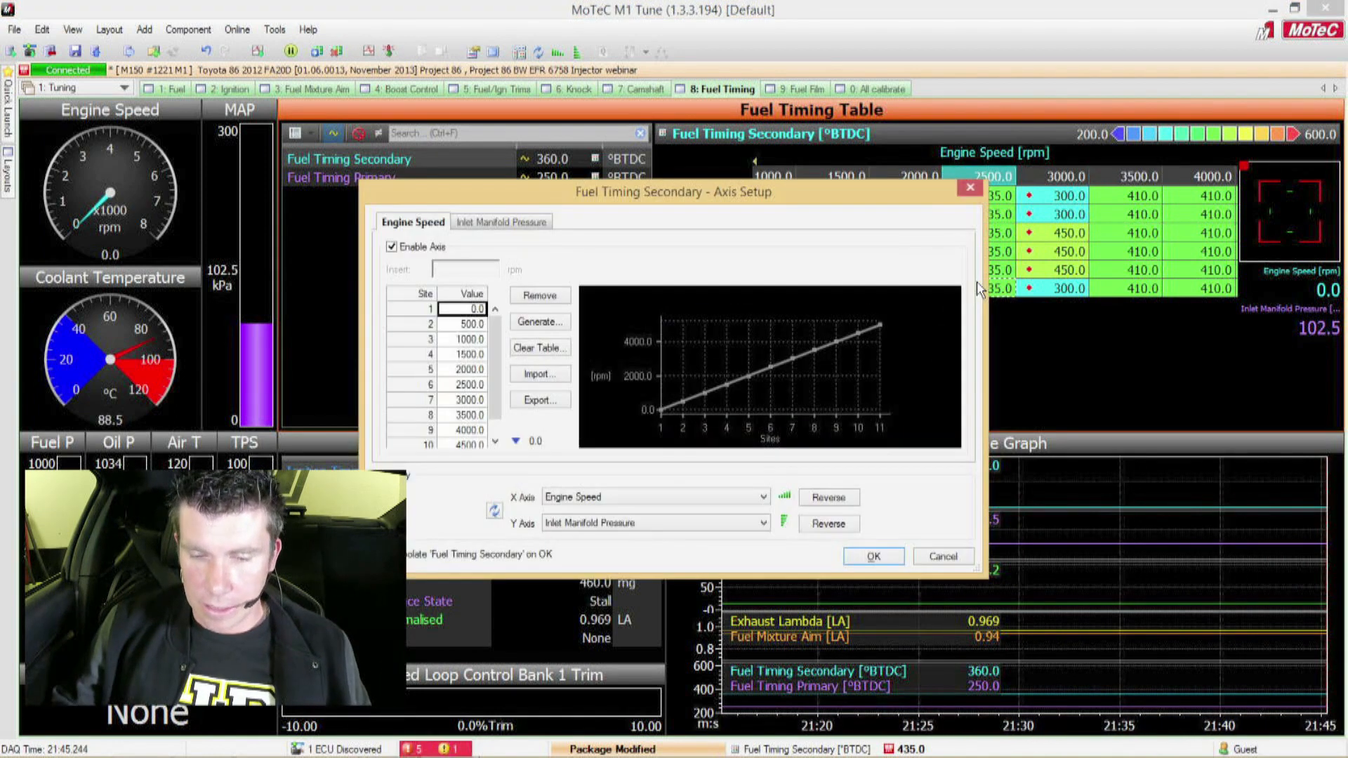
left_click(499, 224)
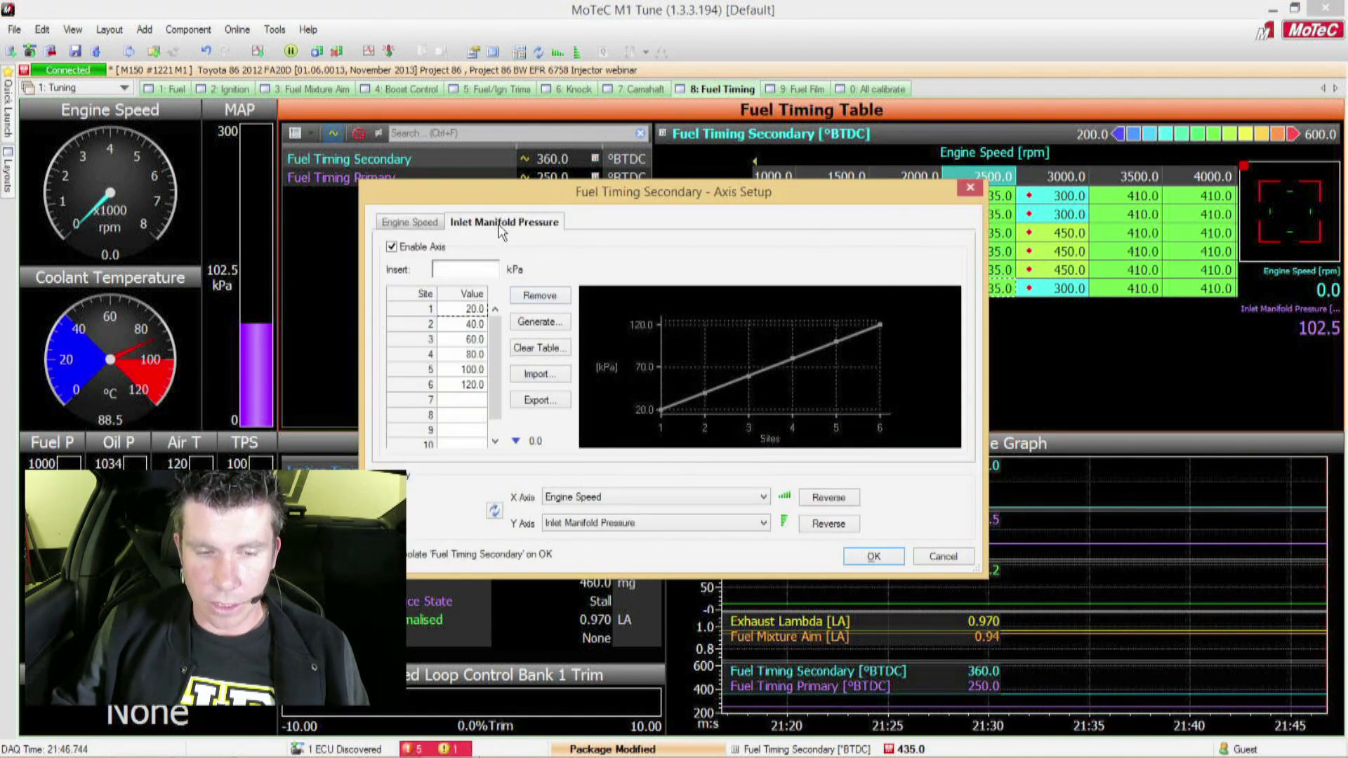
left_click(391, 247)
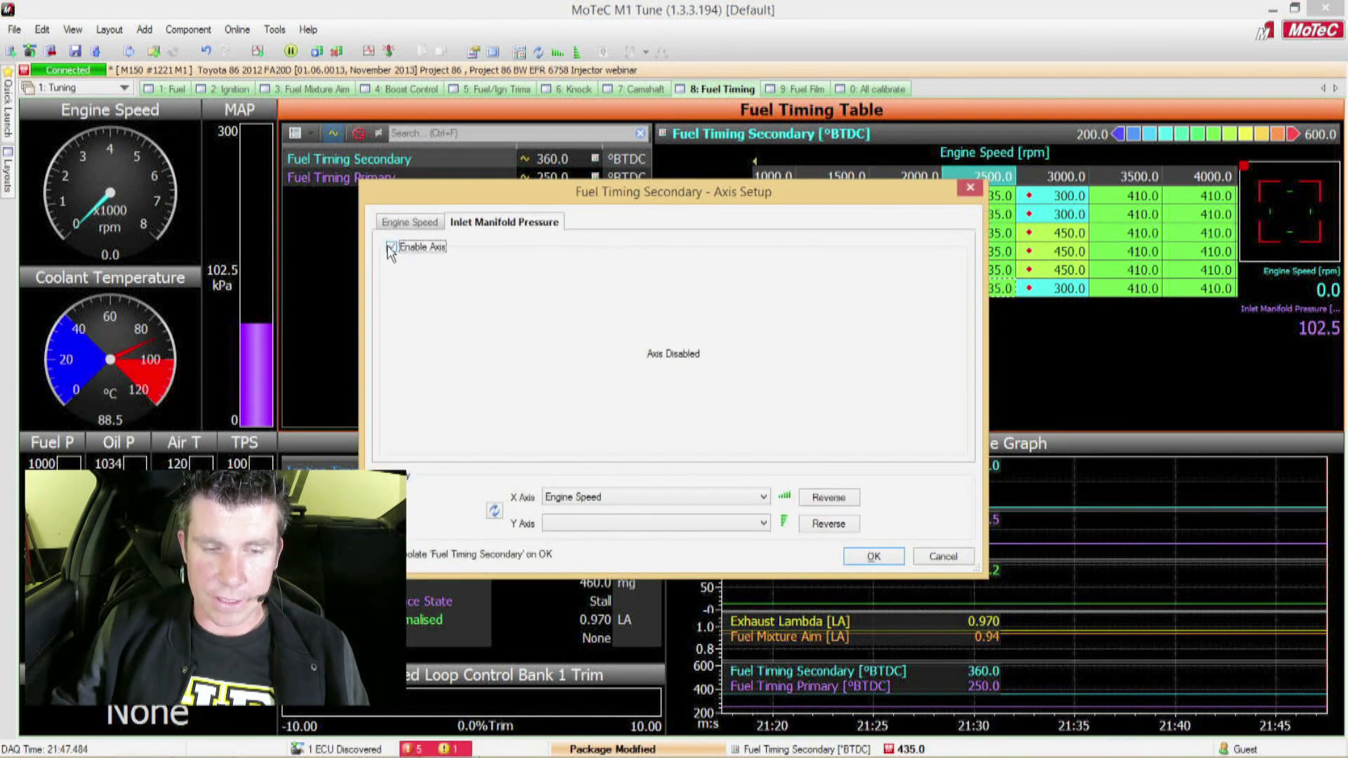
left_click(876, 561)
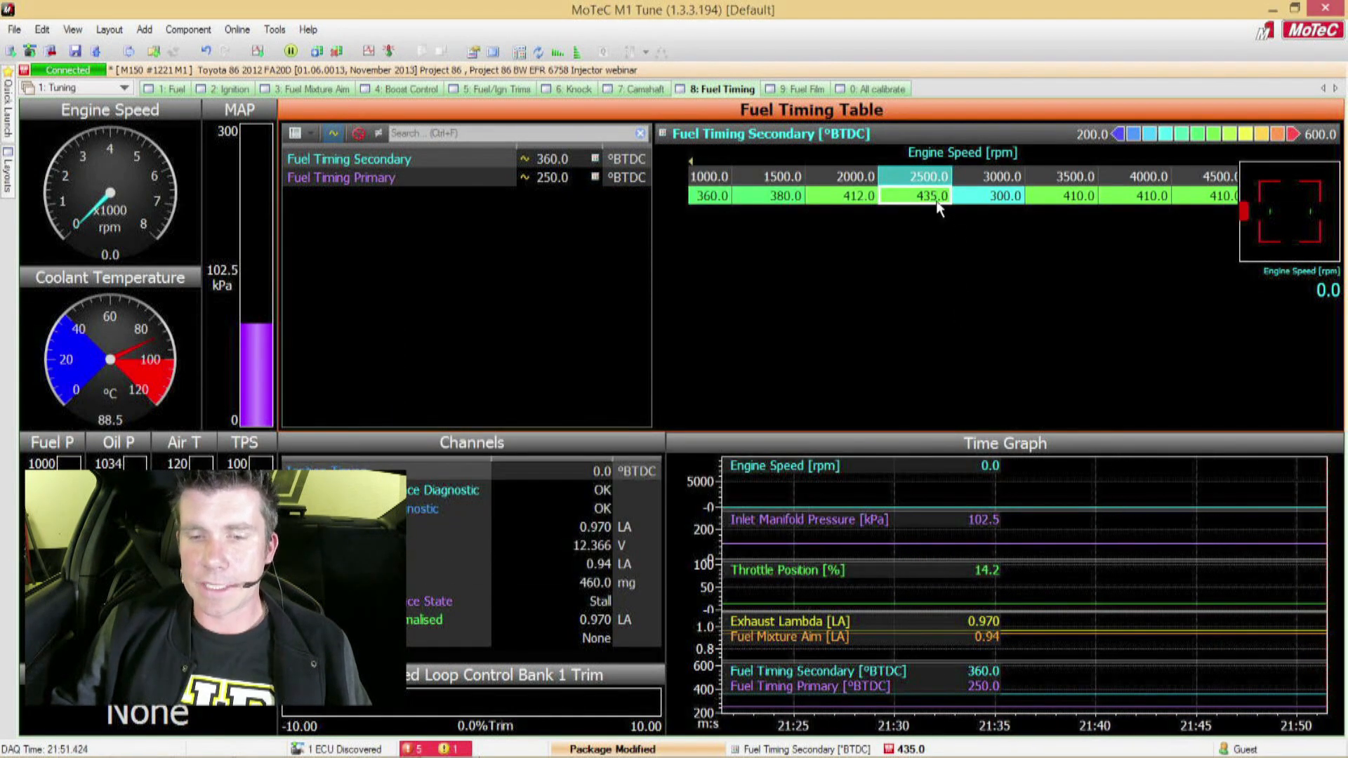
Step: Review the secondary fuel timing cells along the engine speed axis from 0 rpm, ending on the 3000 rpm cell
key("Home")
key("Right")
key("Right")
key("Right")
key("Right")
key("Right")
key("Right")
key("Right")
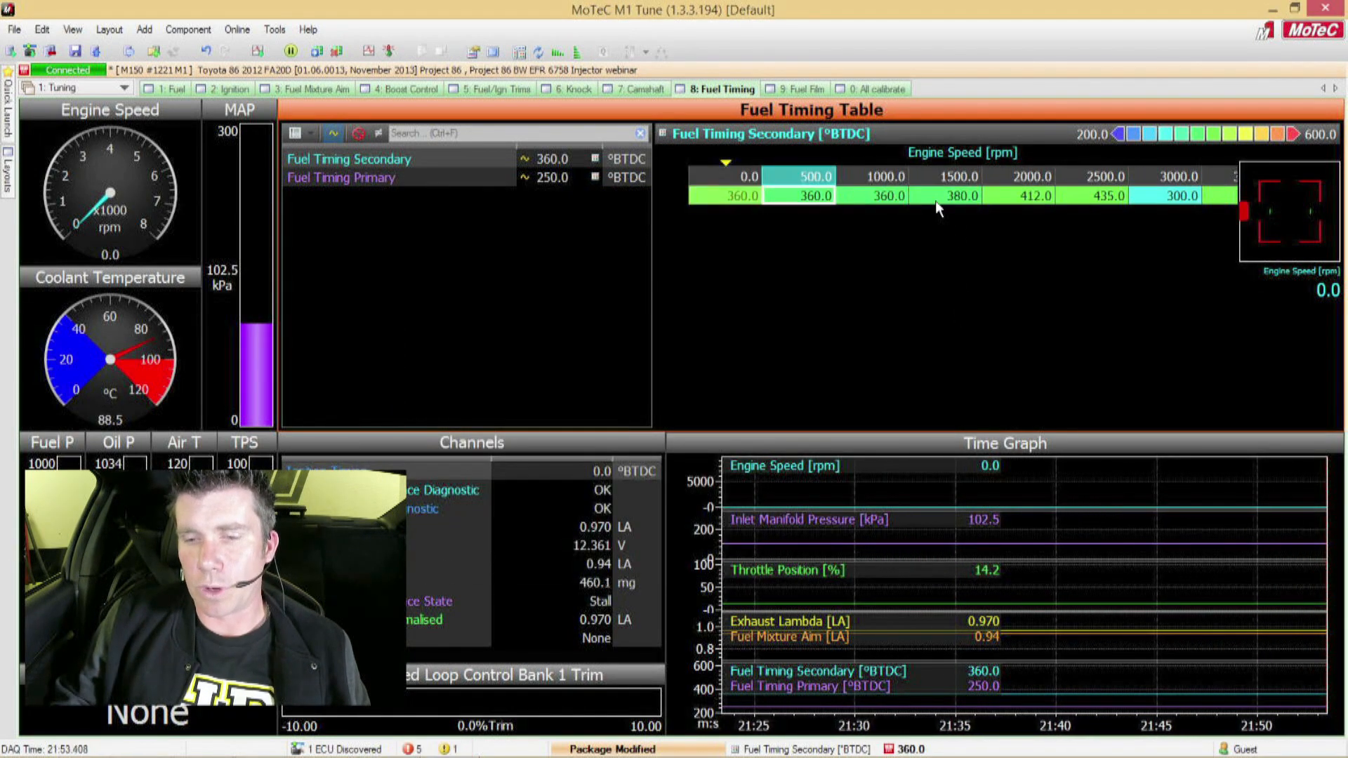
key("Left")
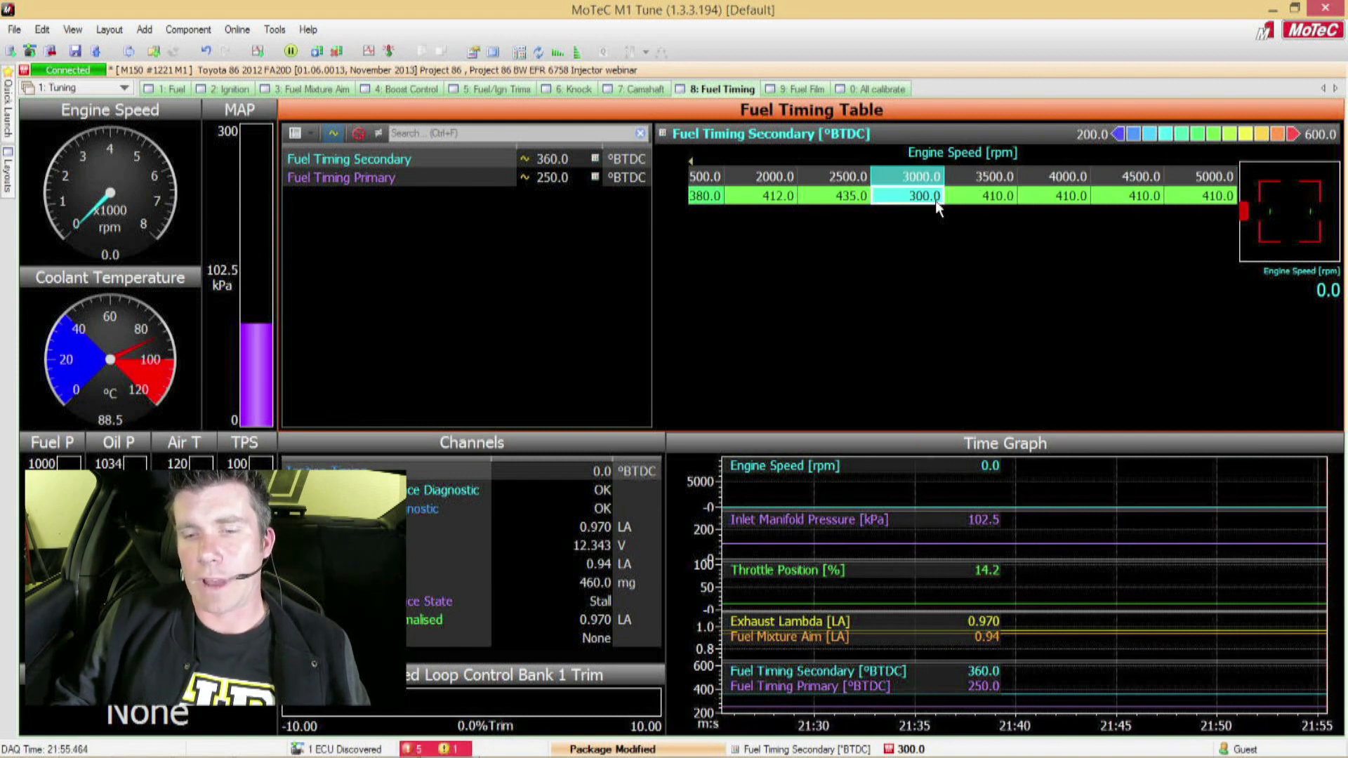